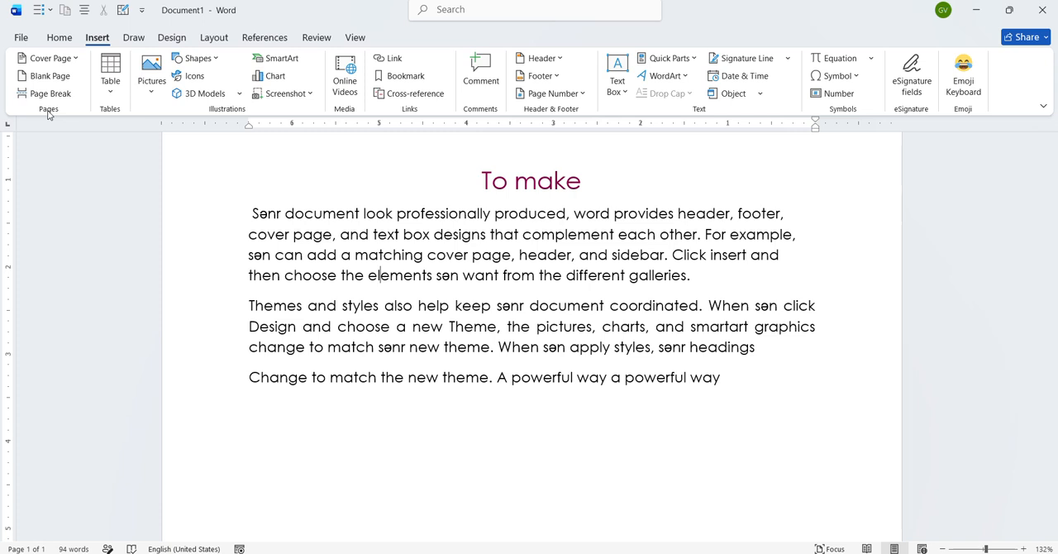
- Insert the built-in Grid cover page and select its document title placeholder
left_click(75, 59)
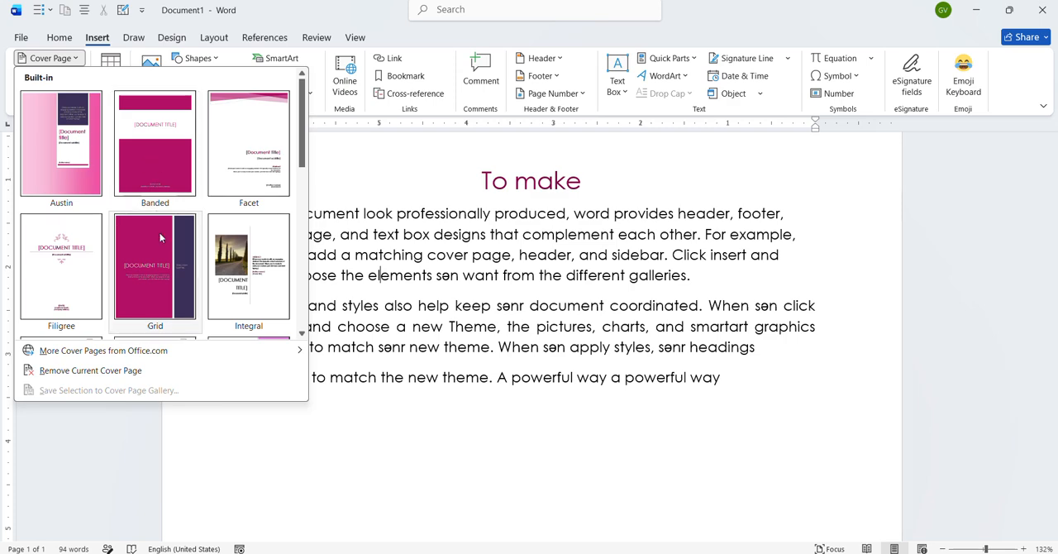
left_click(166, 250)
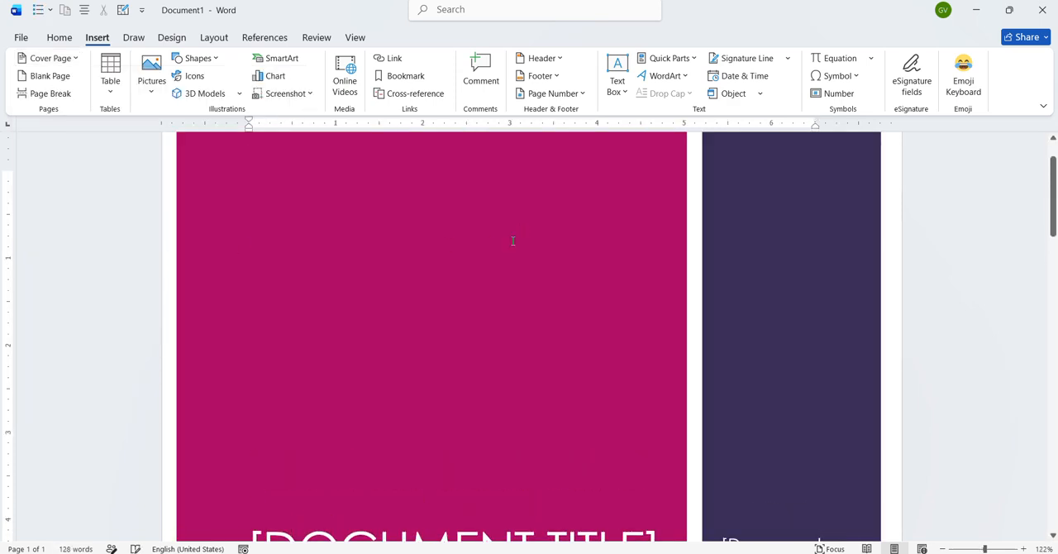
scroll(513, 241, "down", 1)
scroll(513, 241, "down", 3)
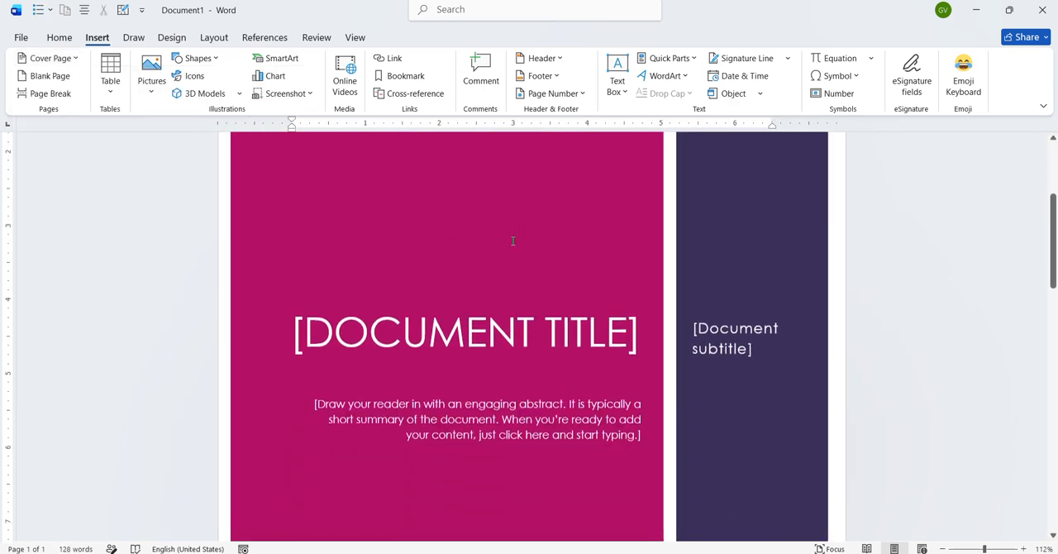
left_click(488, 319)
- Insert a blank page after the final paragraph ending "A powerful way a powerful way"
scroll(488, 319, "down", 10)
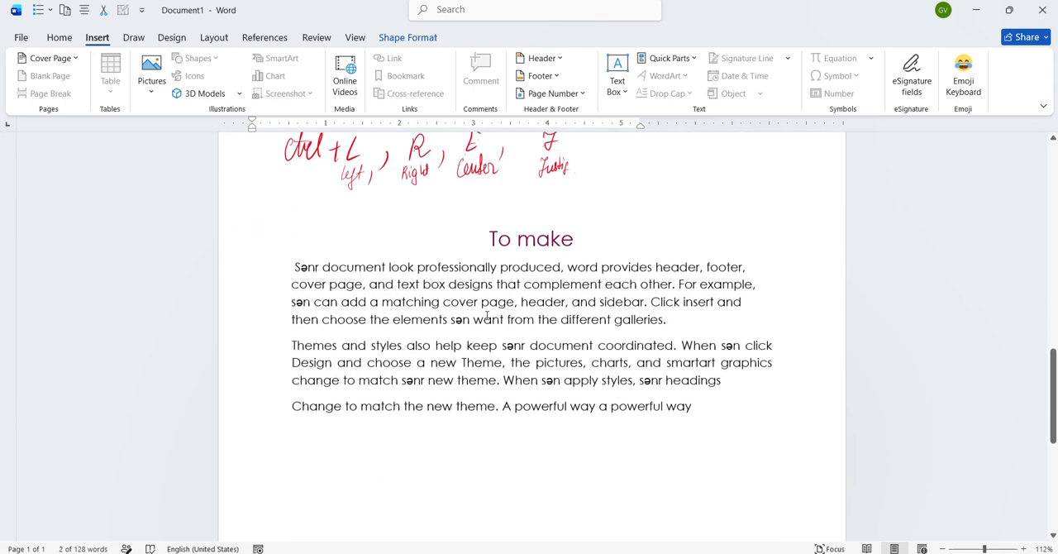
scroll(488, 318, "down", 1)
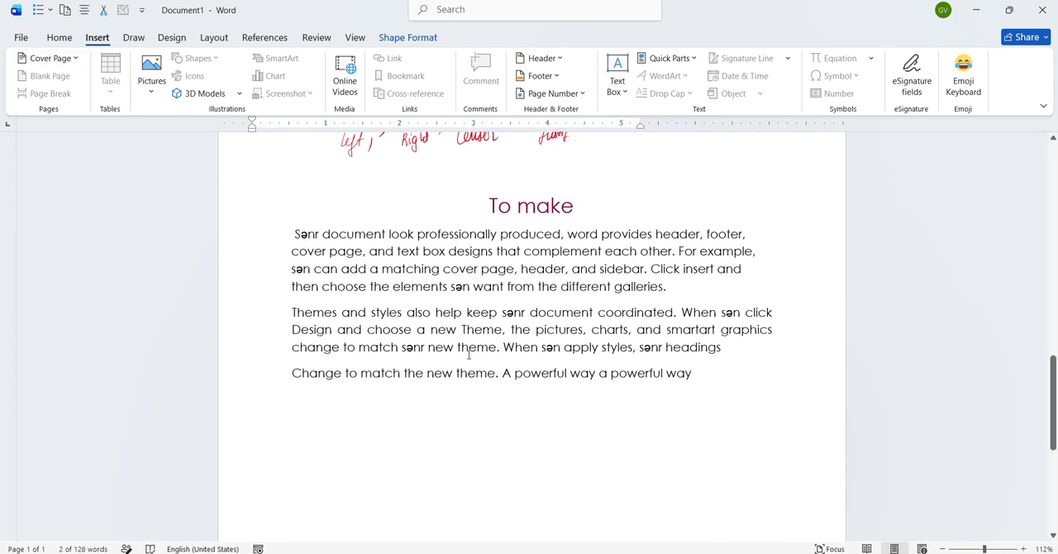
scroll(457, 349, "up", 2)
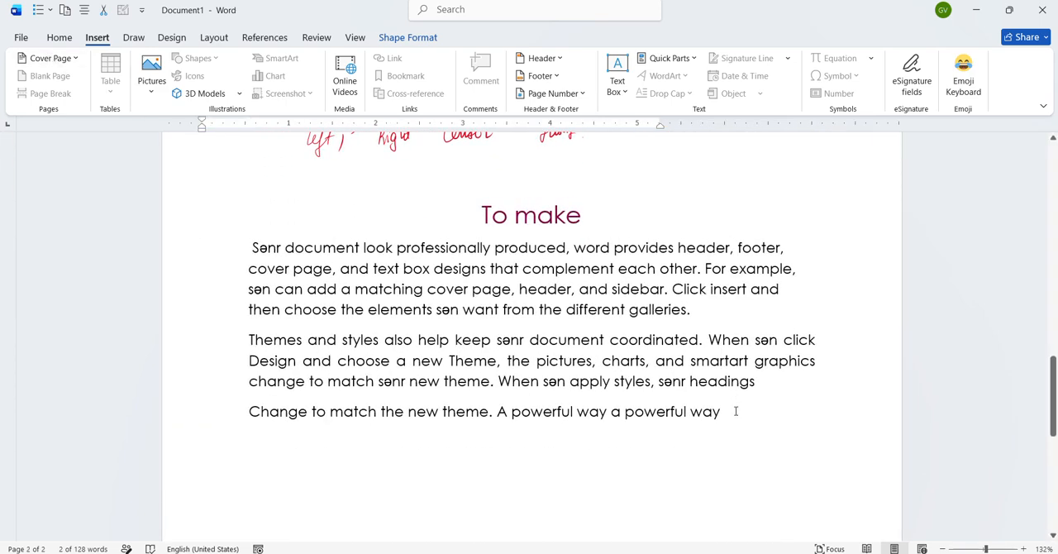
left_click(735, 411)
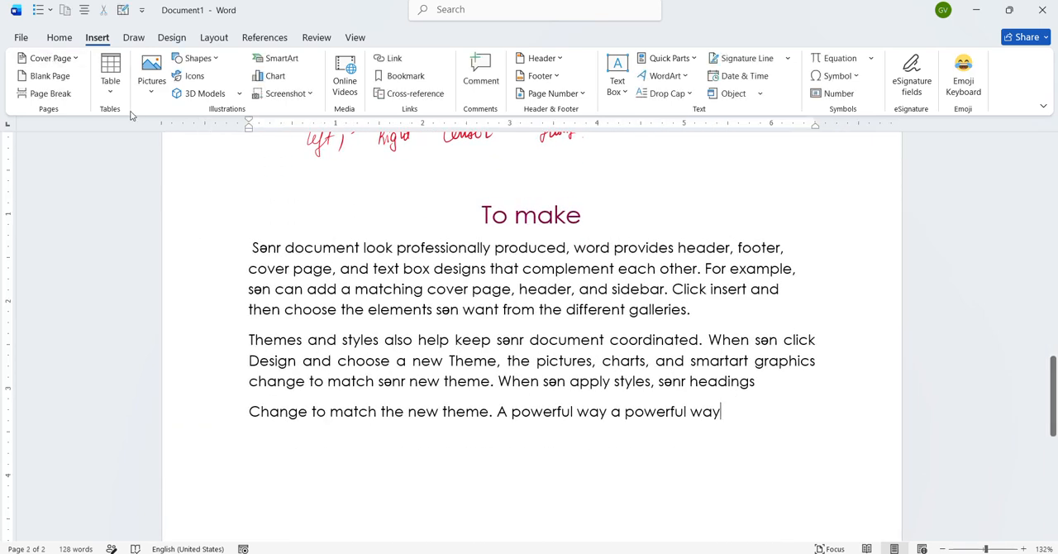
left_click(48, 83)
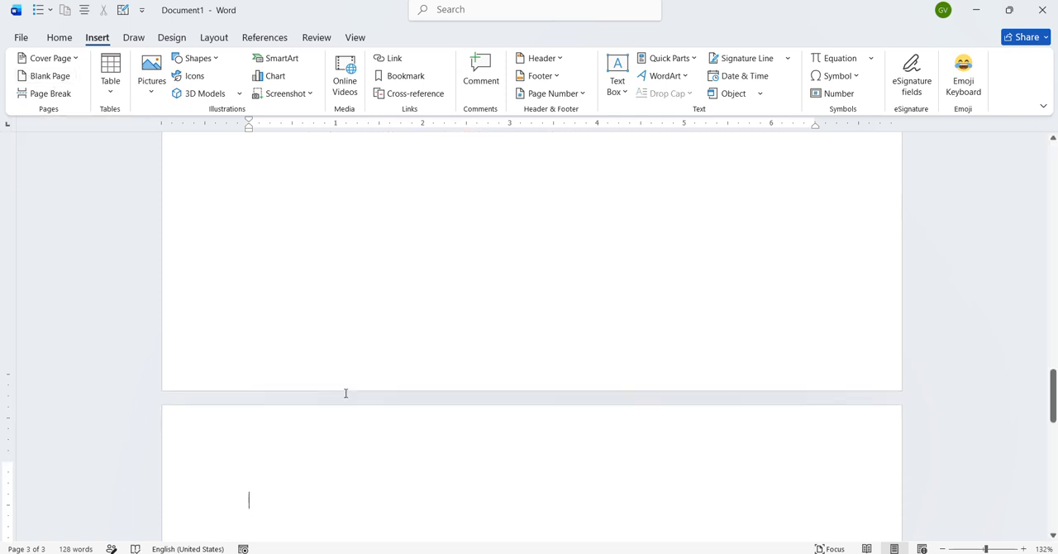
scroll(345, 393, "down", 3)
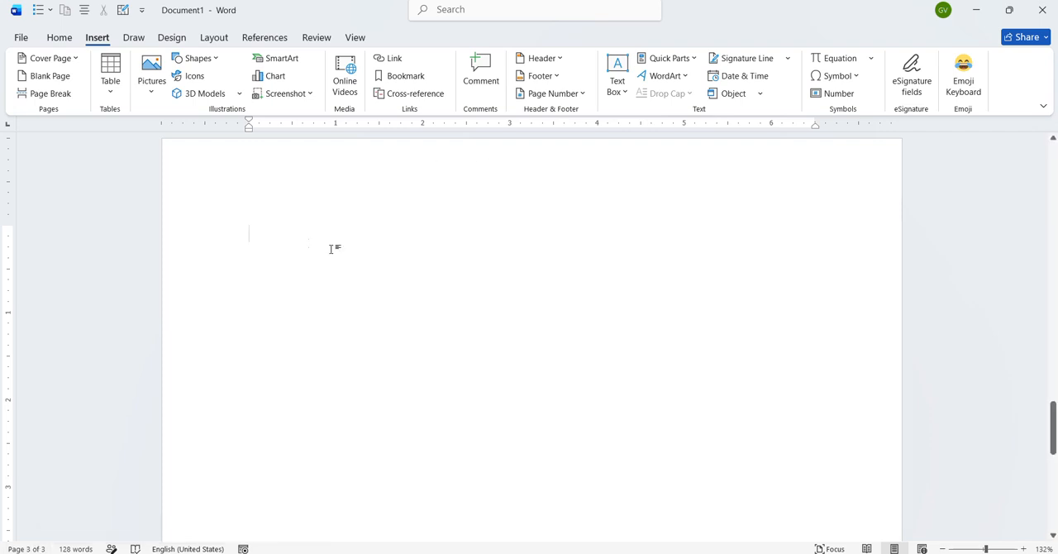
- Place the insertion point at the start of the paragraph beginning "Themes and styles"
scroll(246, 237, "up", 5)
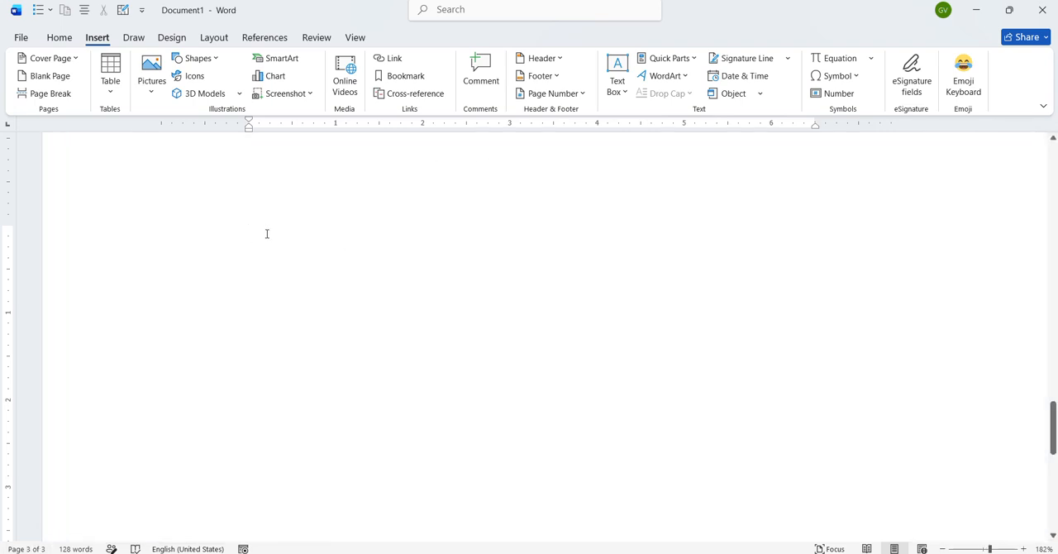
scroll(170, 244, "down", 6)
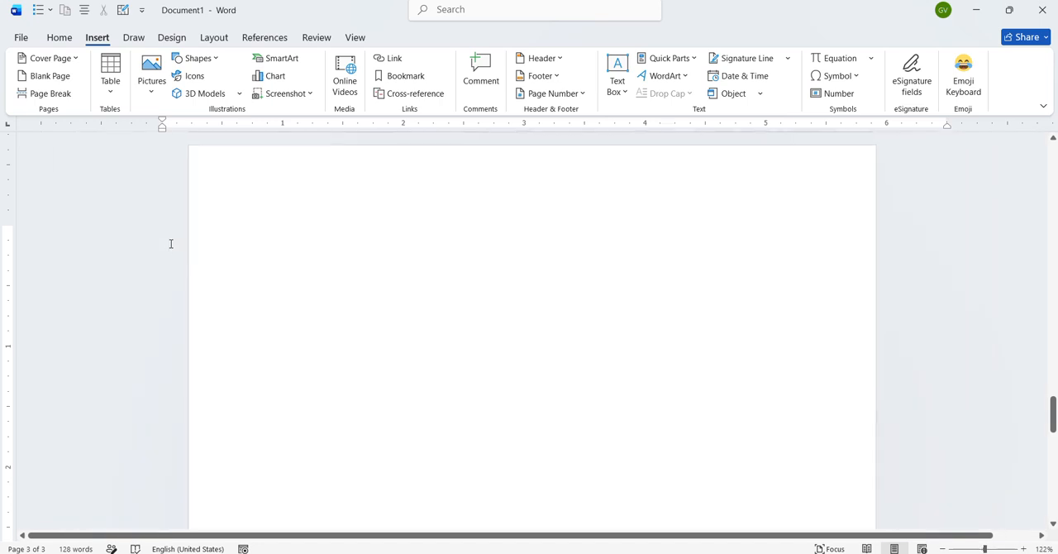
scroll(167, 248, "up", 3)
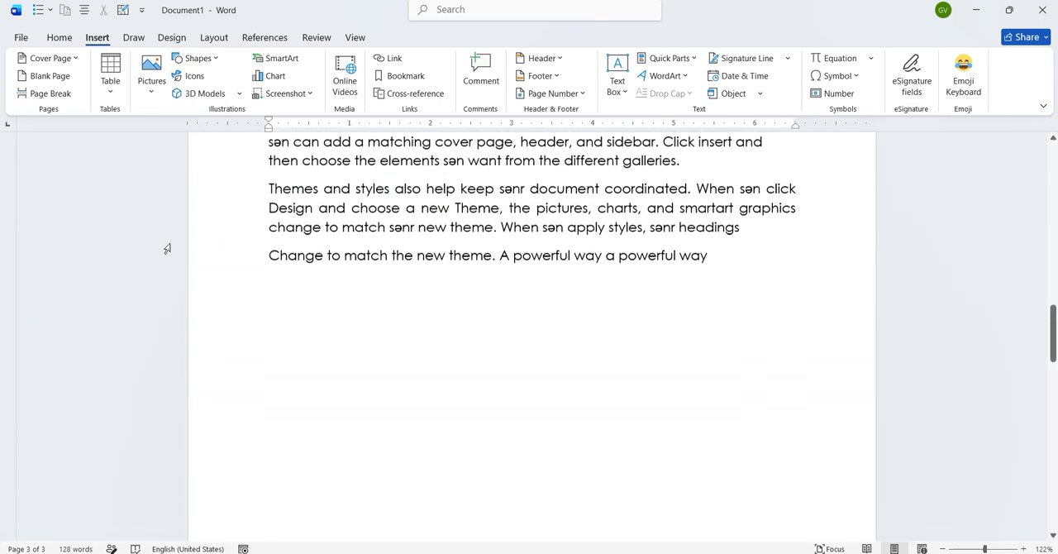
left_click(267, 196)
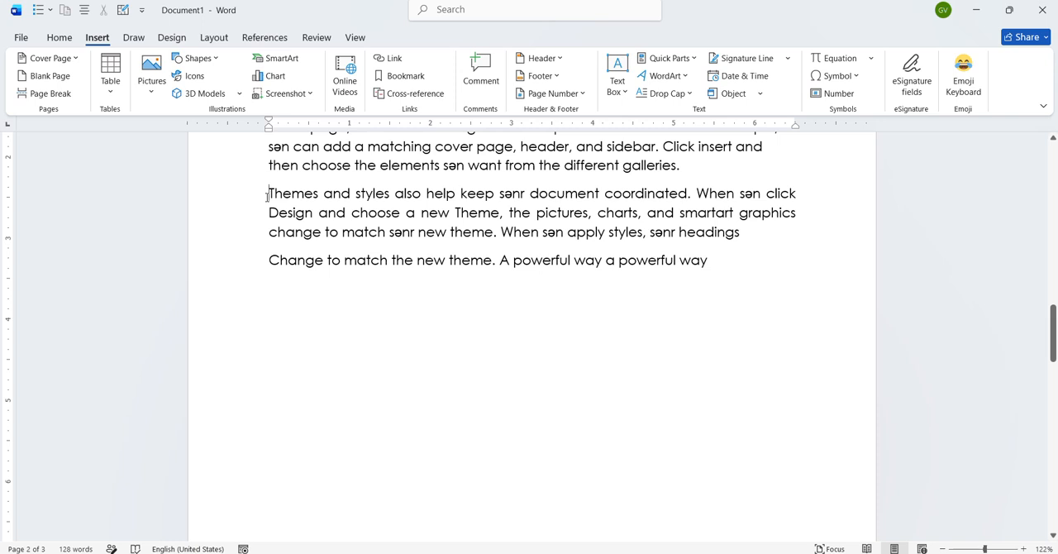
- Try moving the "Themes and styles" paragraph down with empty lines, and remove those lines again
key("Return")
key("Return")
key("Up")
key("Return")
key("Return")
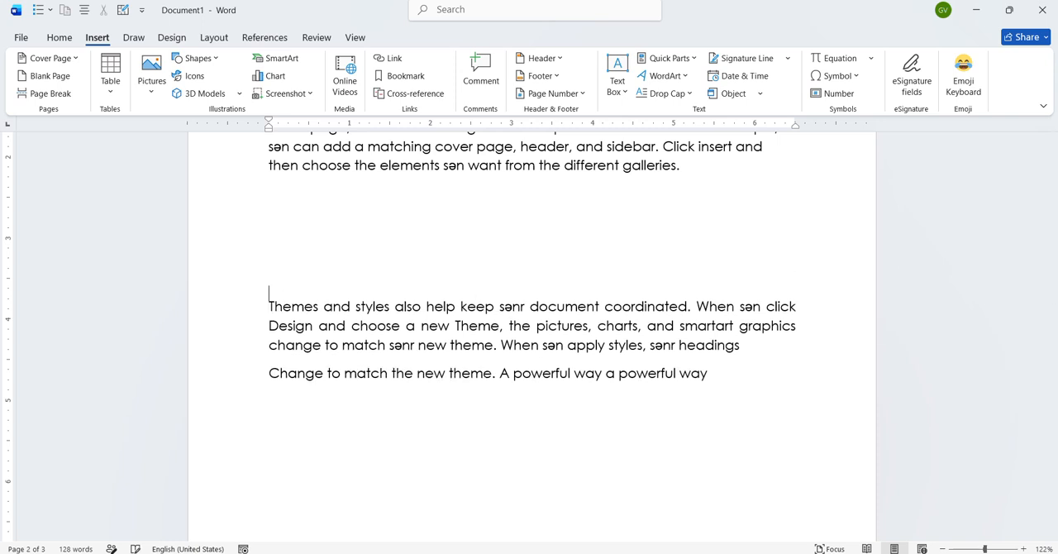
key("Return")
key("Up")
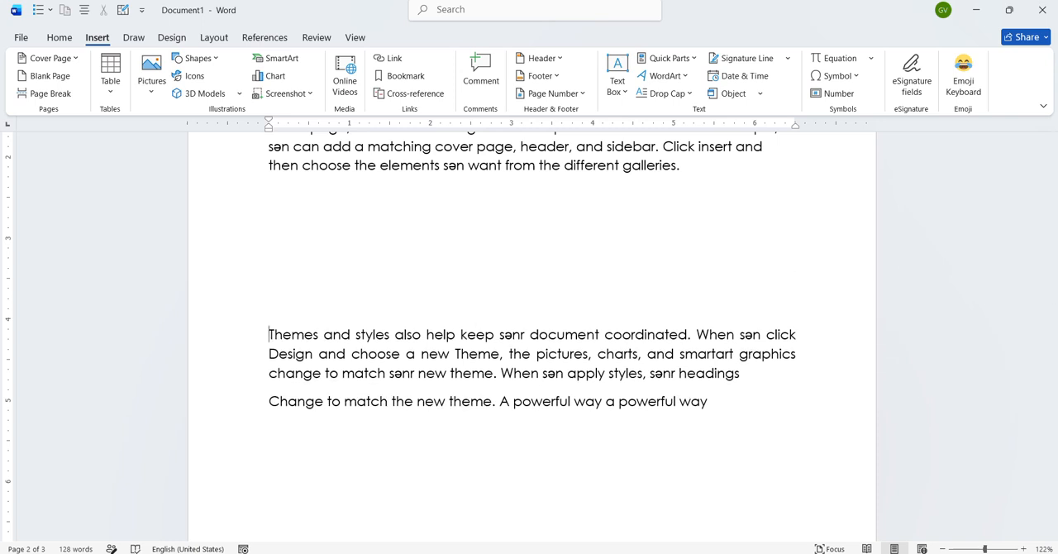
key("BackSpace")
key("BackSpace")
key("BackSpace")
key("BackSpace")
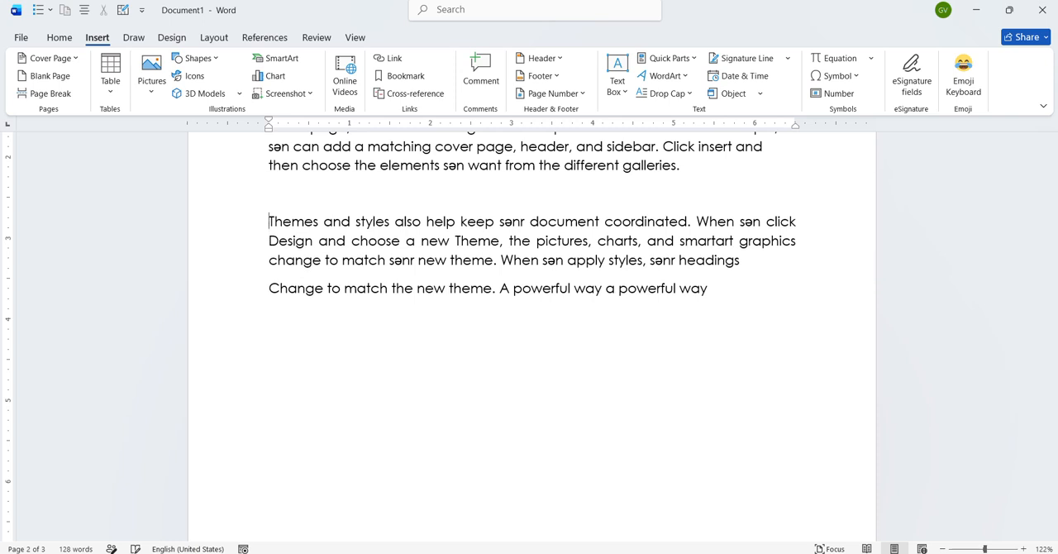
key("BackSpace")
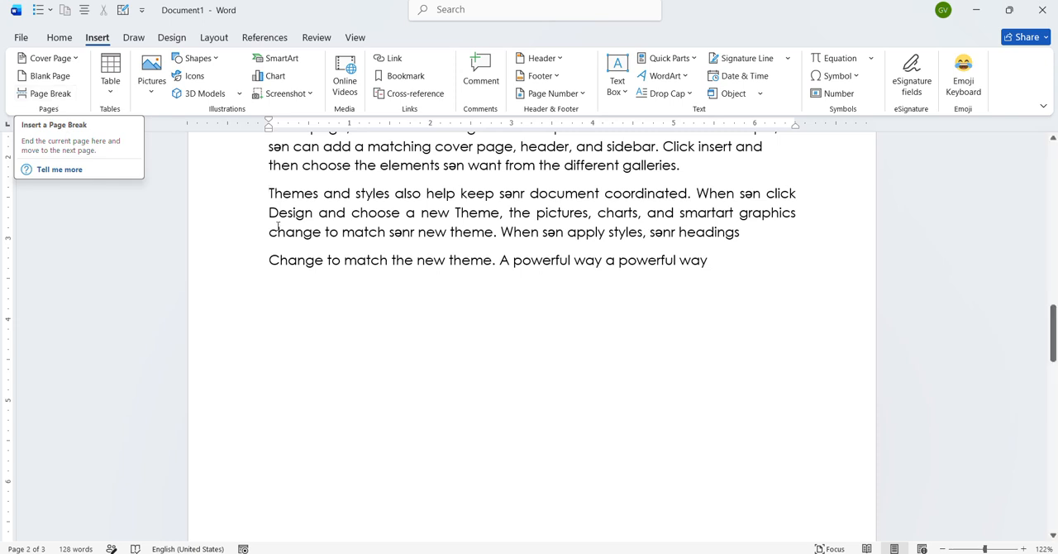
- Insert a page break before the "Themes and styles" paragraph and check the resulting pages
left_click(60, 98)
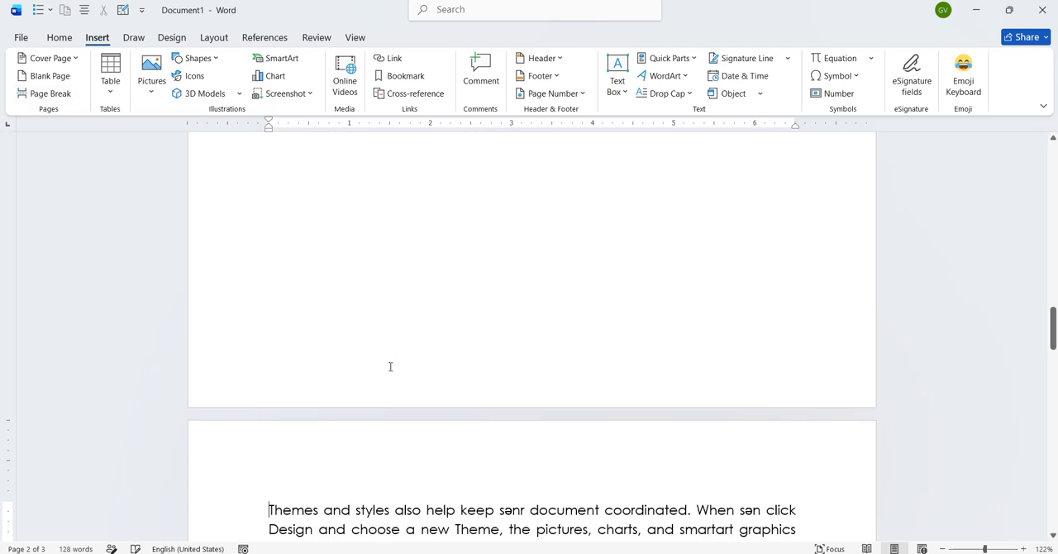
scroll(390, 366, "down", 3)
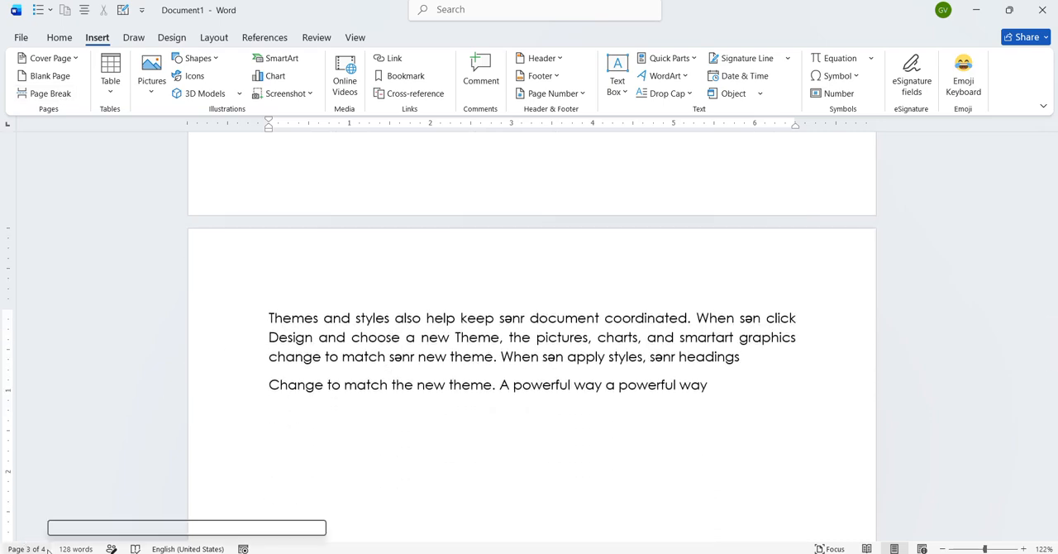
scroll(331, 380, "up", 20)
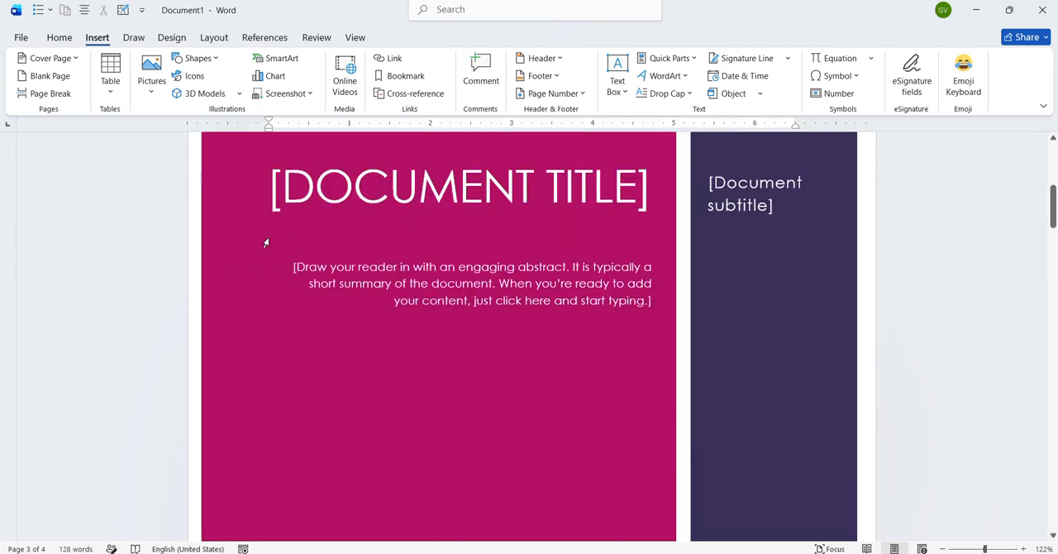
- Handwrite the red ink note "p/b → Ctrl + Enter" below the first body paragraph under the "To make" heading
scroll(331, 379, "down", 10)
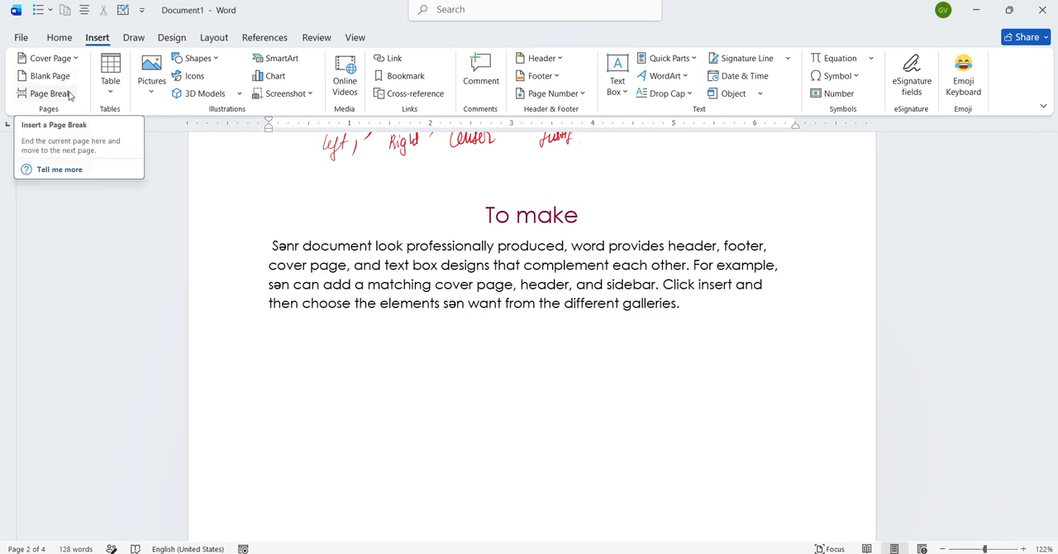
mouse_move(265, 332)
left_mouse_down()
mouse_move(263, 362)
mouse_move(278, 382)
left_mouse_up()
mouse_move(294, 325)
left_mouse_down()
mouse_move(301, 365)
mouse_move(347, 349)
left_mouse_up()
mouse_move(322, 358)
left_mouse_down()
mouse_move(349, 357)
mouse_move(332, 364)
left_mouse_up()
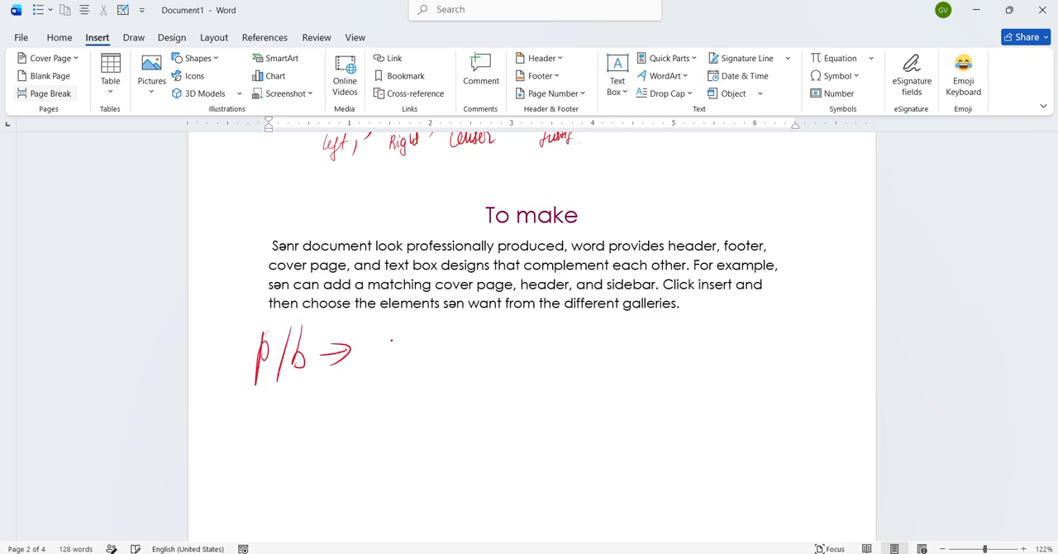
left_click_drag(400, 326, 402, 366)
mouse_move(404, 319)
left_mouse_down()
mouse_move(398, 362)
mouse_move(420, 339)
mouse_move(426, 367)
left_mouse_up()
left_click_drag(389, 341, 468, 348)
mouse_move(460, 339)
left_mouse_down()
mouse_move(459, 368)
mouse_move(478, 366)
left_mouse_up()
left_click_drag(478, 333, 503, 329)
left_click_drag(478, 365, 495, 361)
left_click_drag(481, 351, 512, 345)
mouse_move(520, 320)
left_mouse_down()
mouse_move(521, 358)
mouse_move(532, 337)
mouse_move(537, 354)
mouse_move(551, 339)
left_mouse_up()
left_click(552, 354)
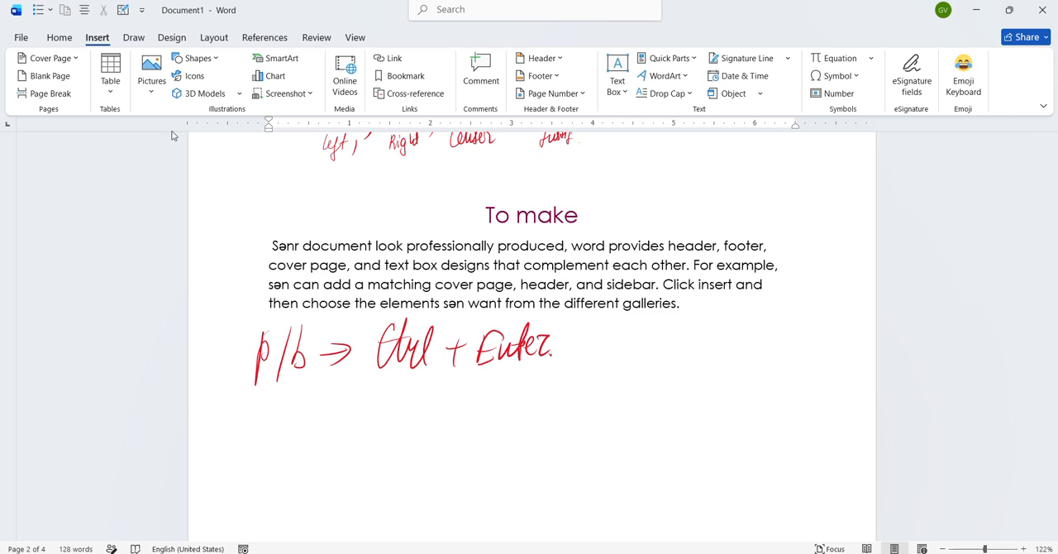
- Insert a table with four columns and two rows above the "Themes and styles" paragraph
scroll(387, 373, "down", 3)
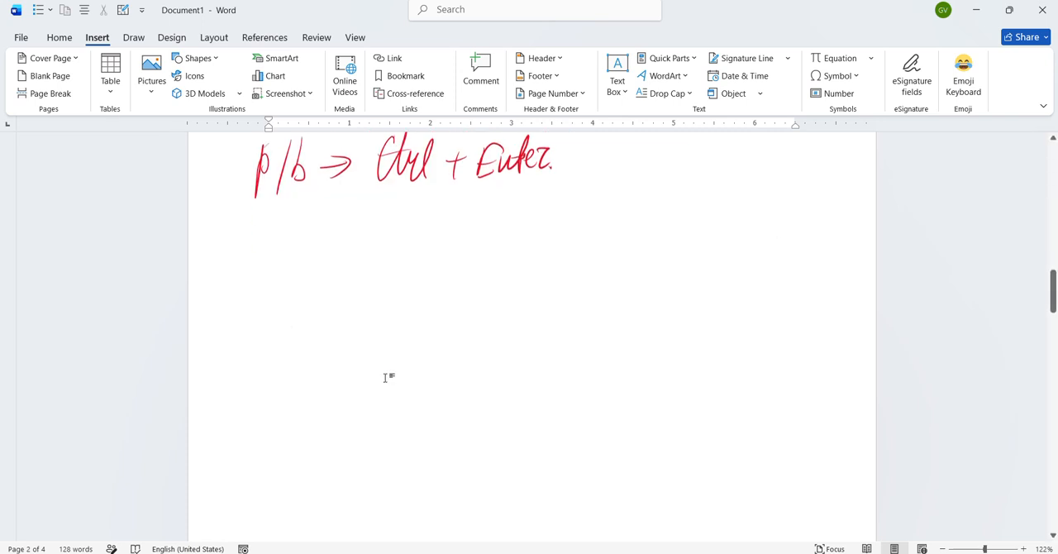
left_click(112, 100)
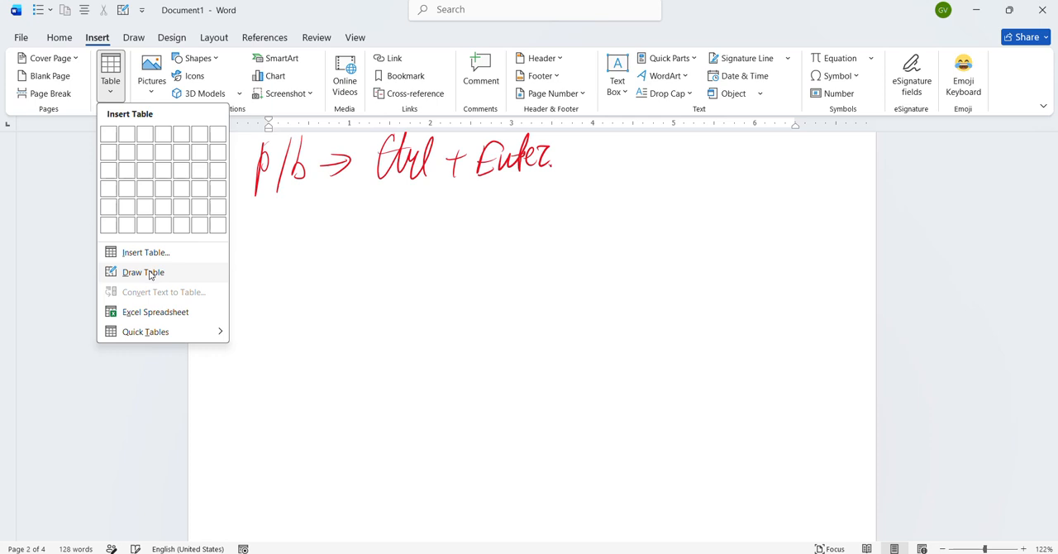
left_click(162, 156)
scroll(435, 256, "down", 5)
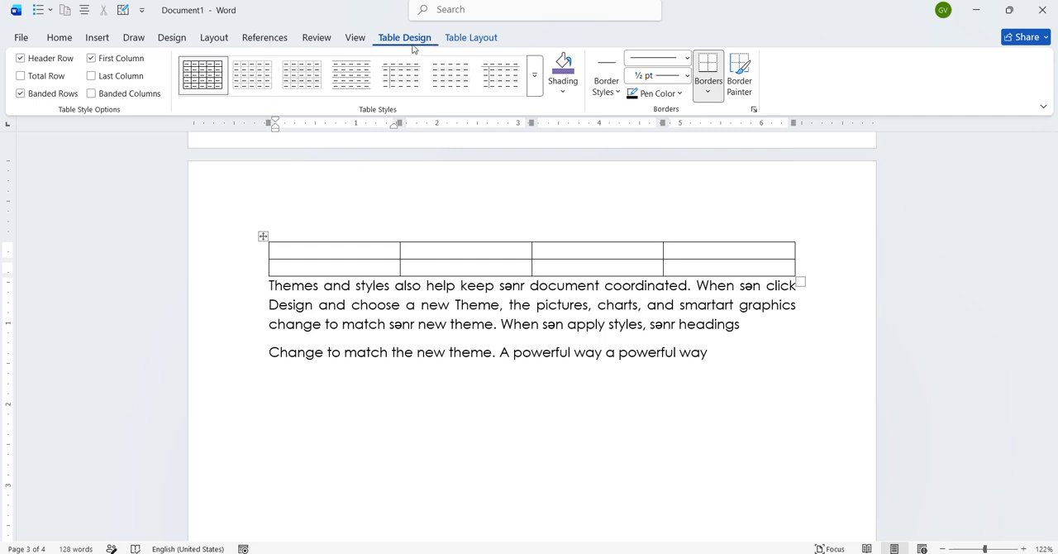
- Examine the table's layout and design tools, check the contextual tabs notes in the other open document, and return to Document1
left_click(468, 38)
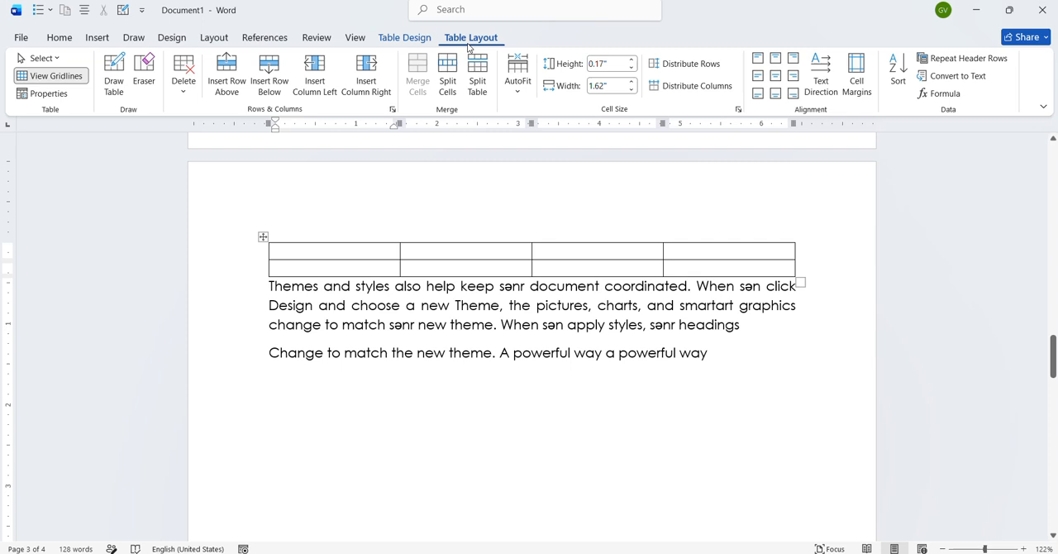
left_click(414, 38)
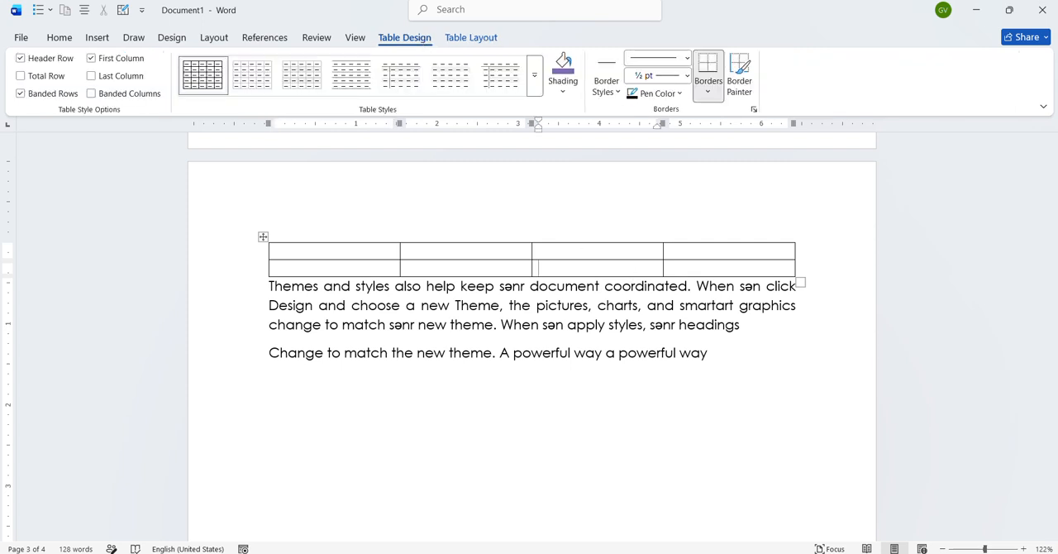
left_click(475, 524)
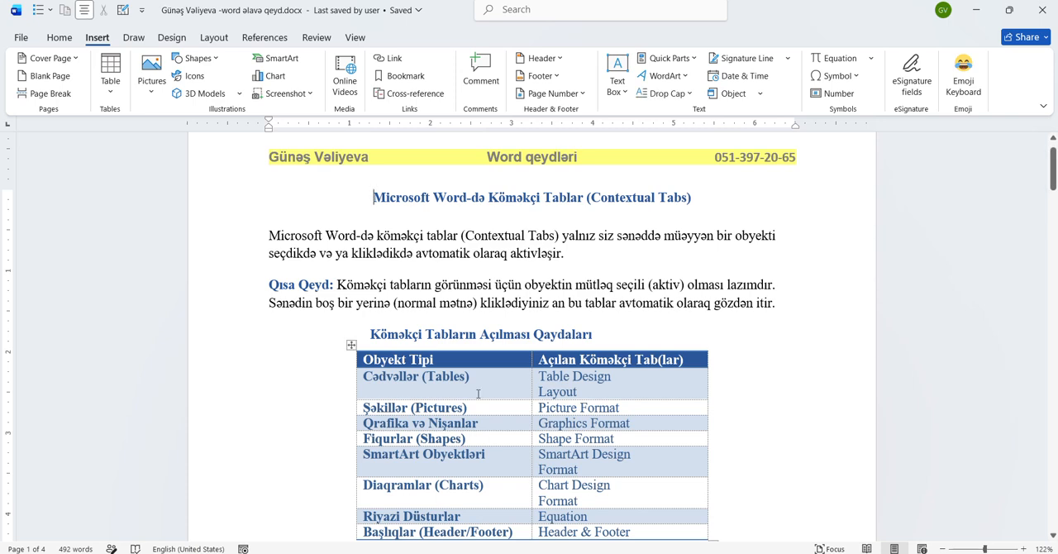
scroll(565, 432, "up", 3, "ctrl")
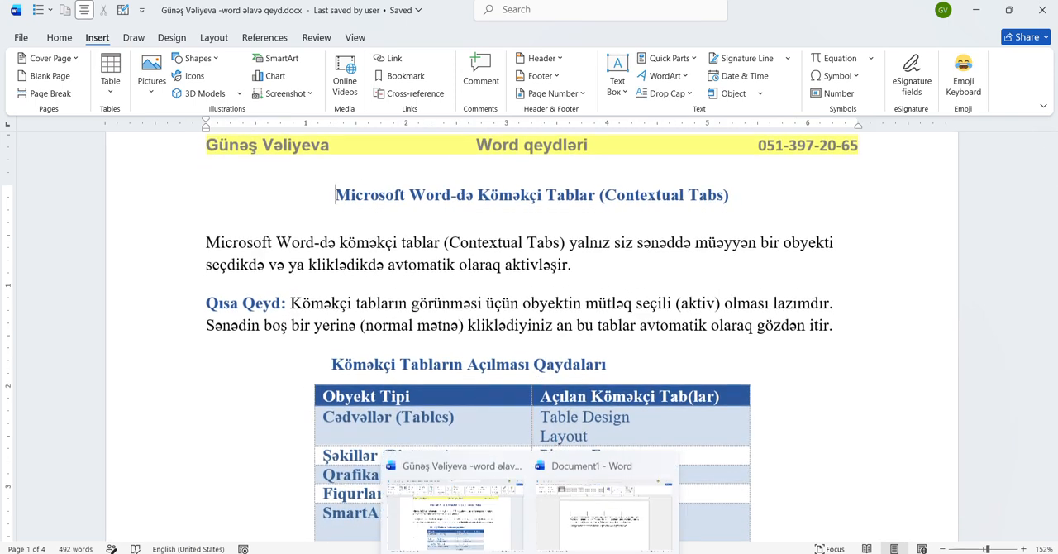
left_click(595, 542)
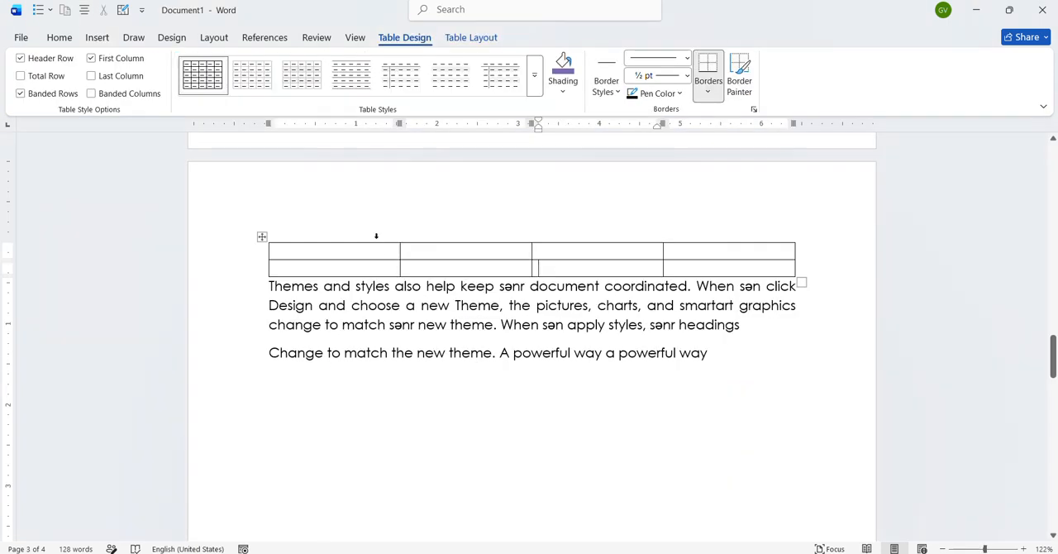
- Delete the entire four-column table above the "Themes and styles" paragraph
left_click(262, 236)
key("BackSpace")
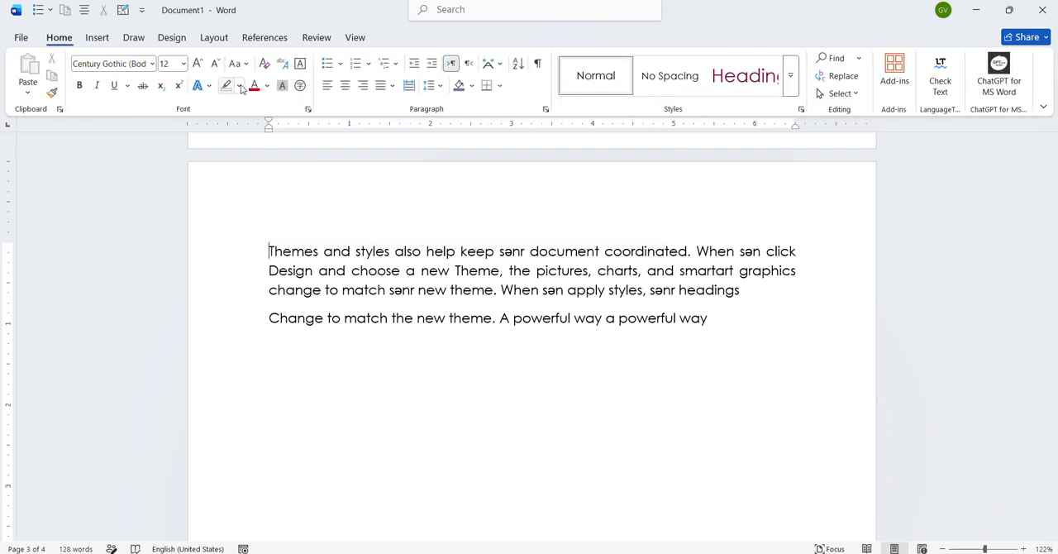
left_click(98, 36)
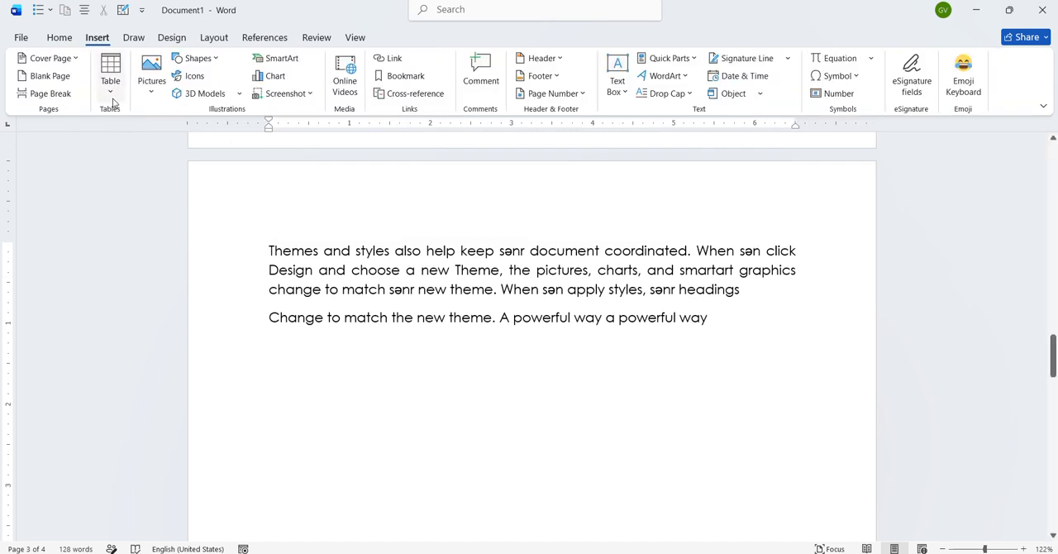
left_click(115, 95)
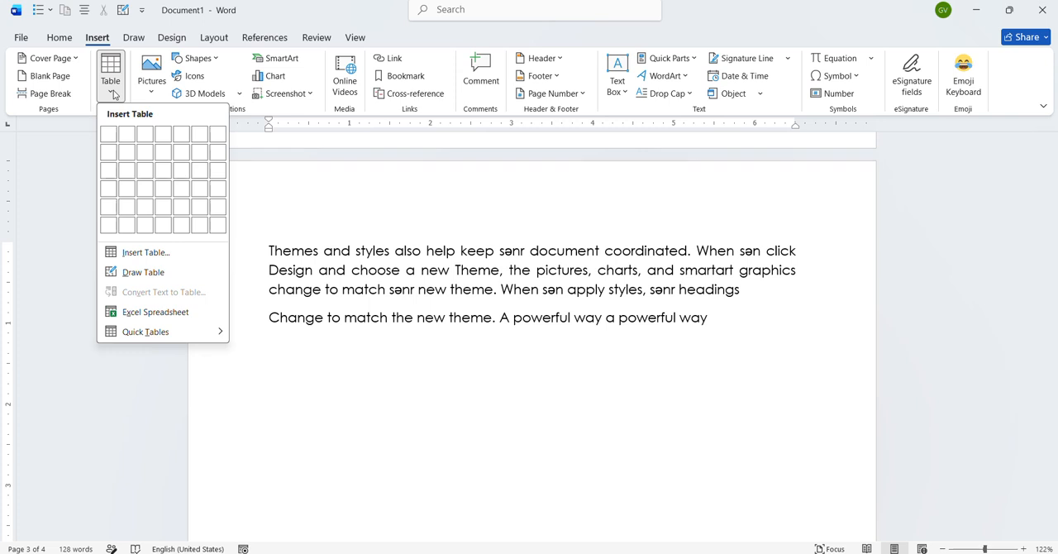
left_click(115, 94)
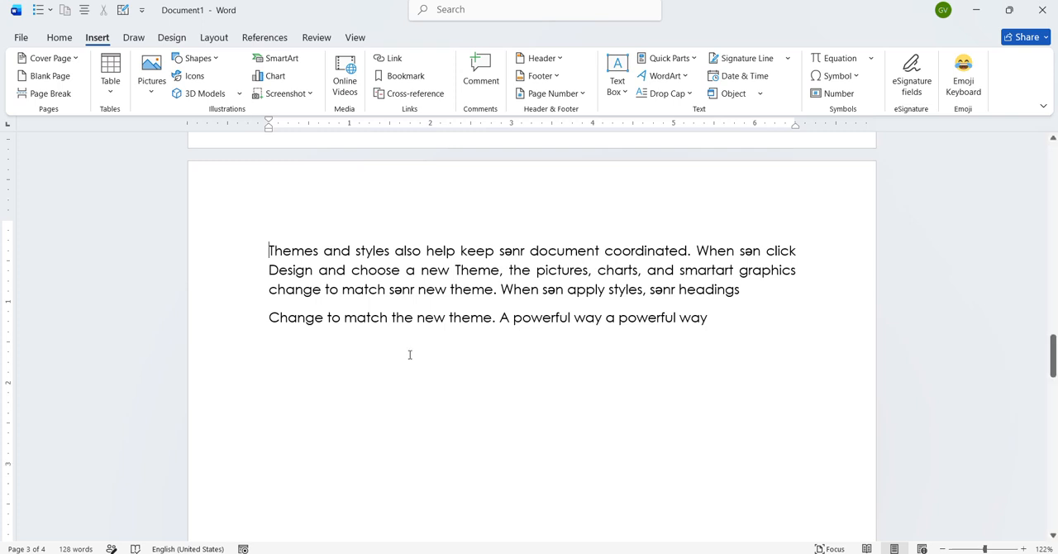
- Draw a rectangle about 1.61" high and 1.99" wide below the "Change to match the new theme" paragraph
scroll(361, 311, "down", 2)
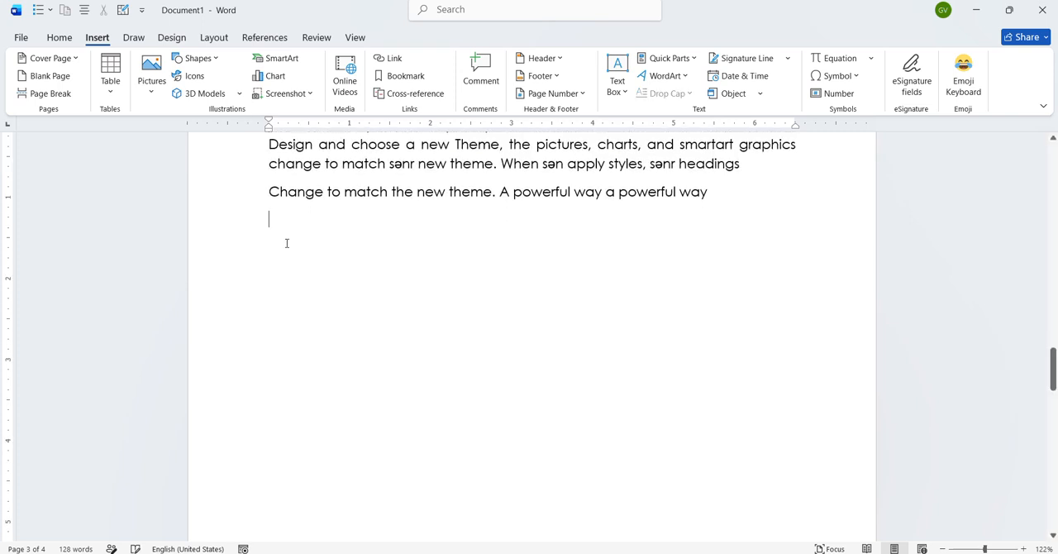
left_click(145, 100)
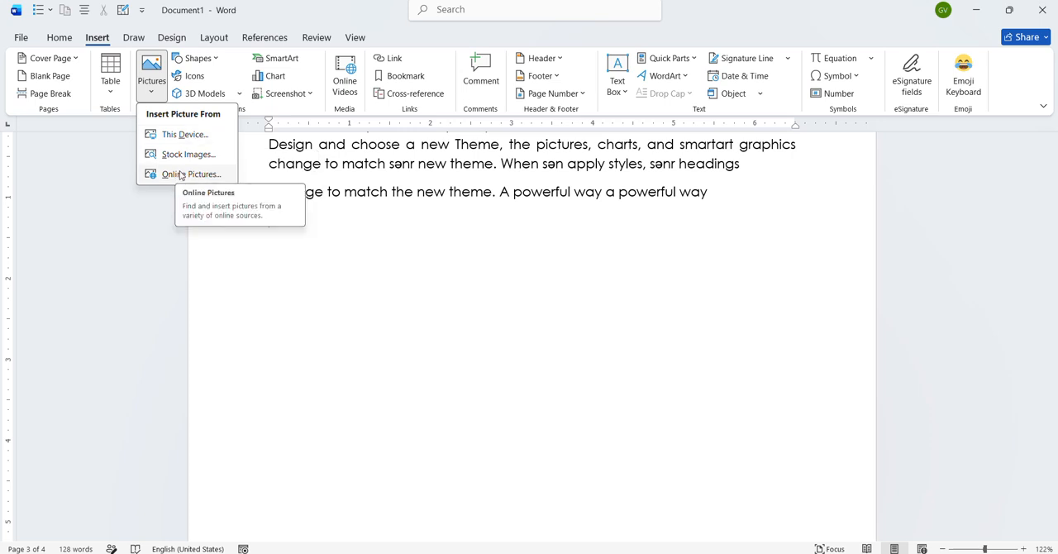
left_click(219, 60)
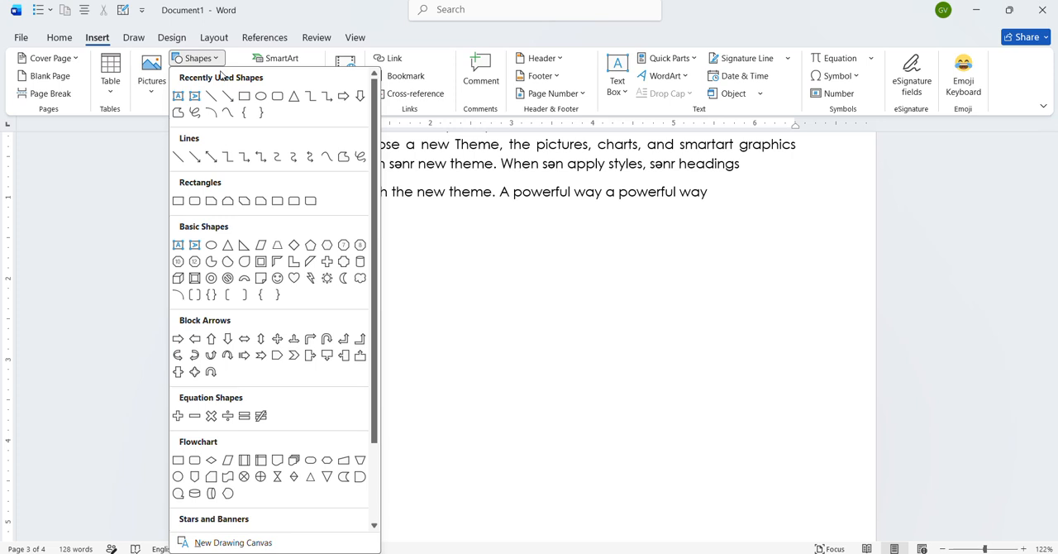
left_click(244, 96)
left_click_drag(244, 227, 406, 357)
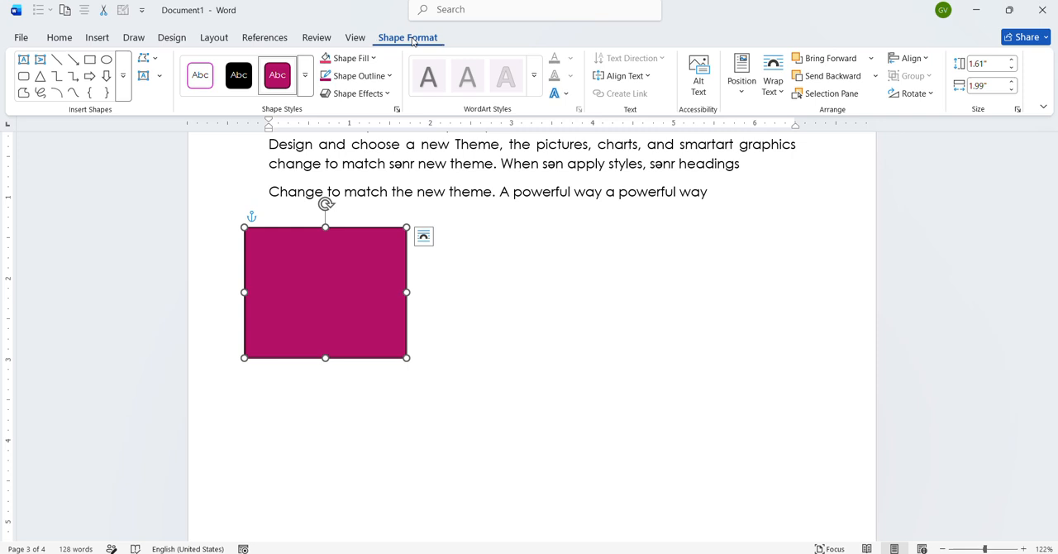
- Check the rectangle's formatting tools with the shape selected and deselected, and delete the rectangle
left_click(97, 37)
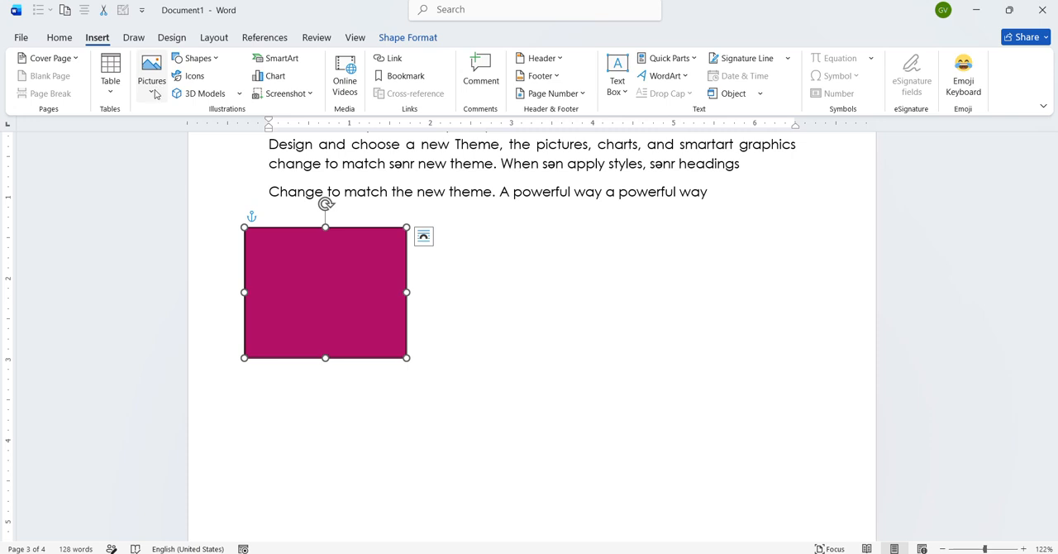
left_click(408, 37)
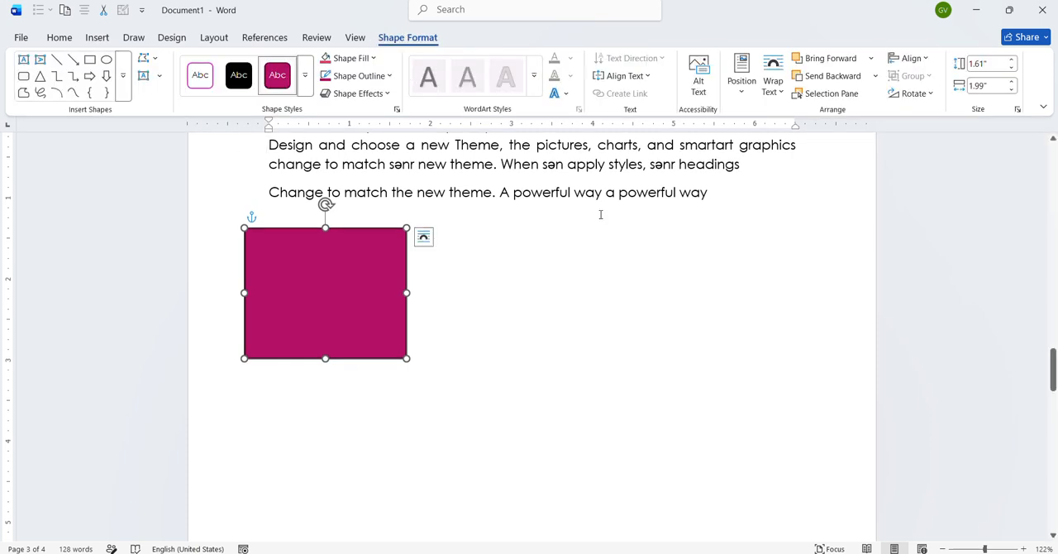
left_click(731, 195)
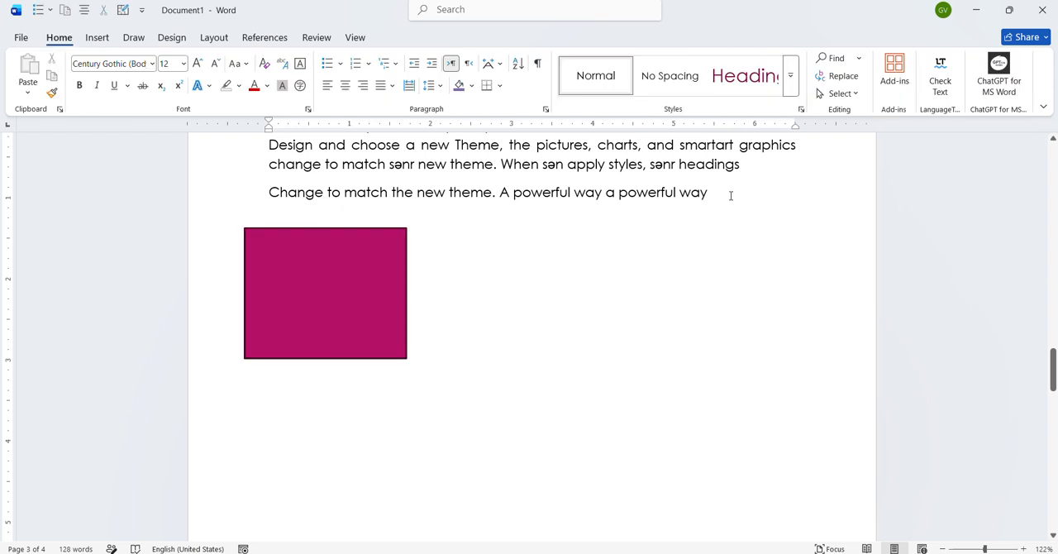
left_click(329, 348)
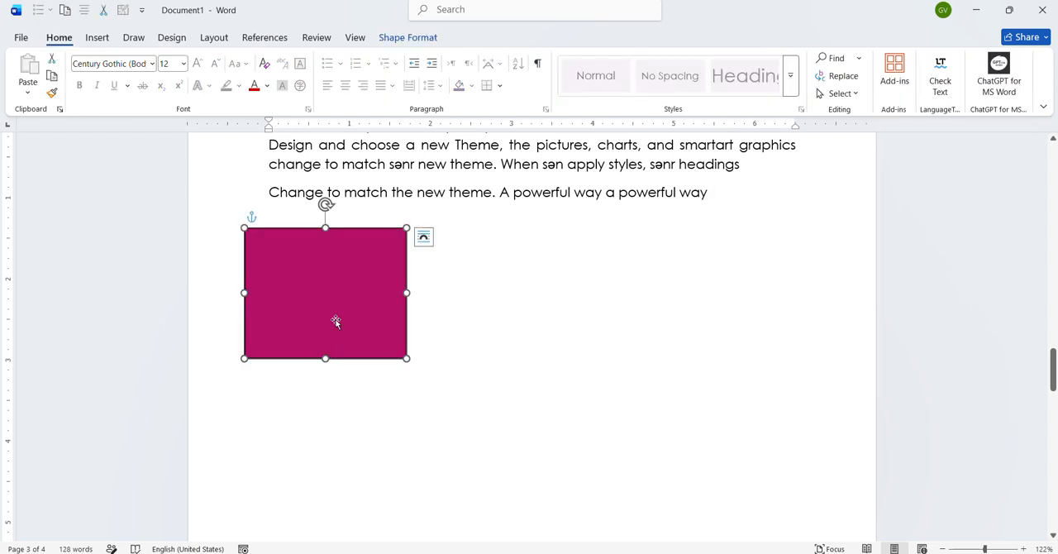
left_click(425, 38)
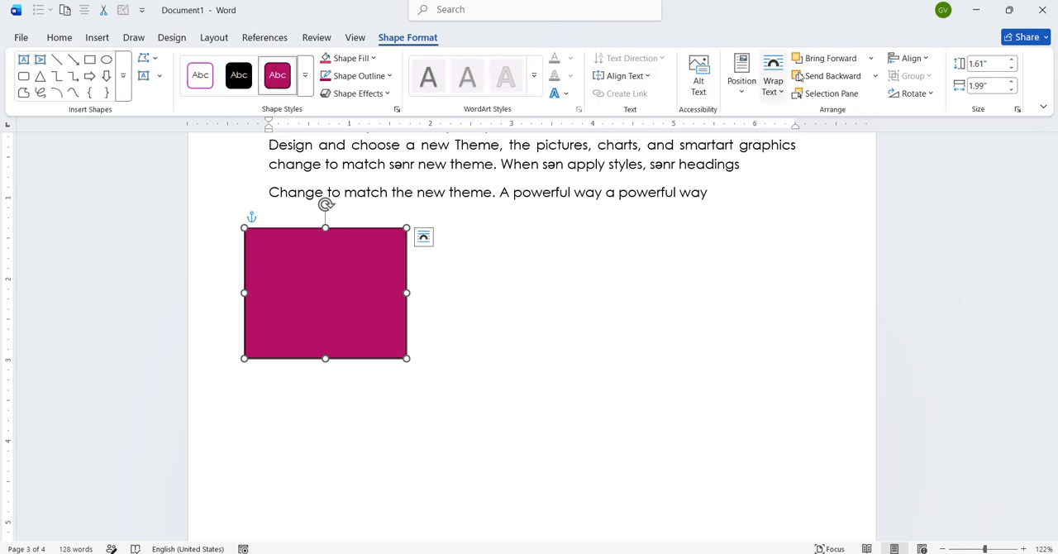
key("Delete")
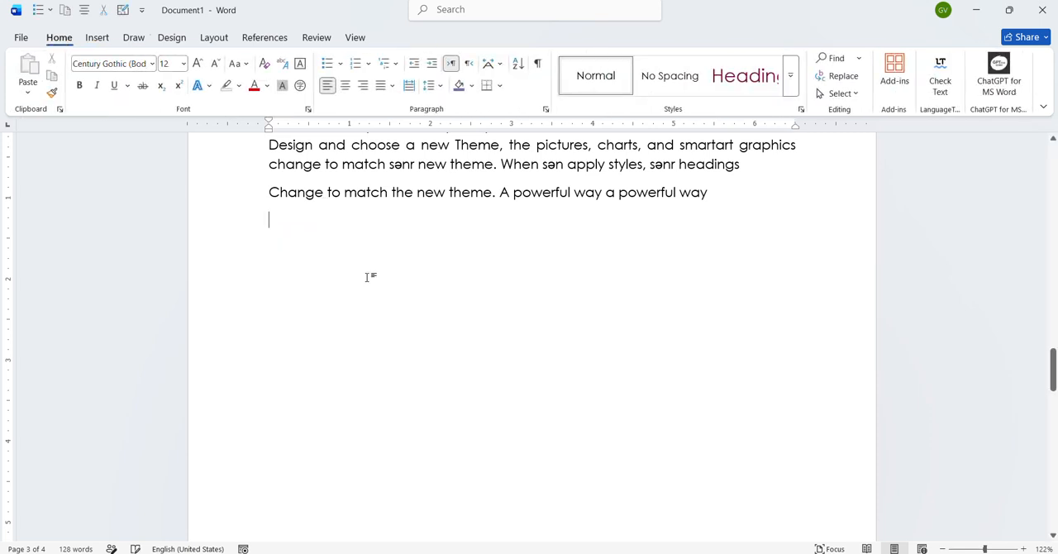
- Insert the crawling baby stock icon below the "Change to match the new theme" paragraph, and delete it again
left_click(96, 38)
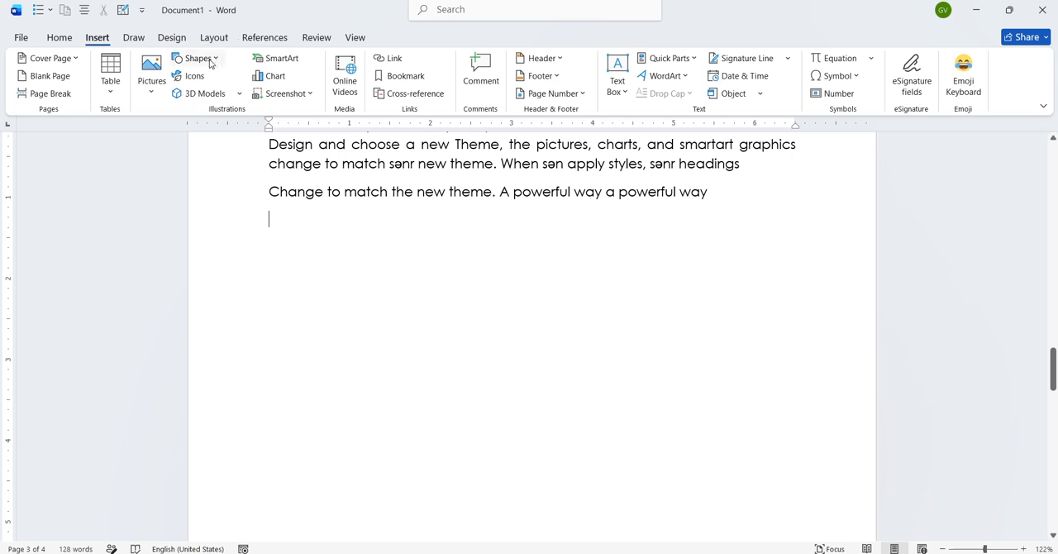
left_click(199, 76)
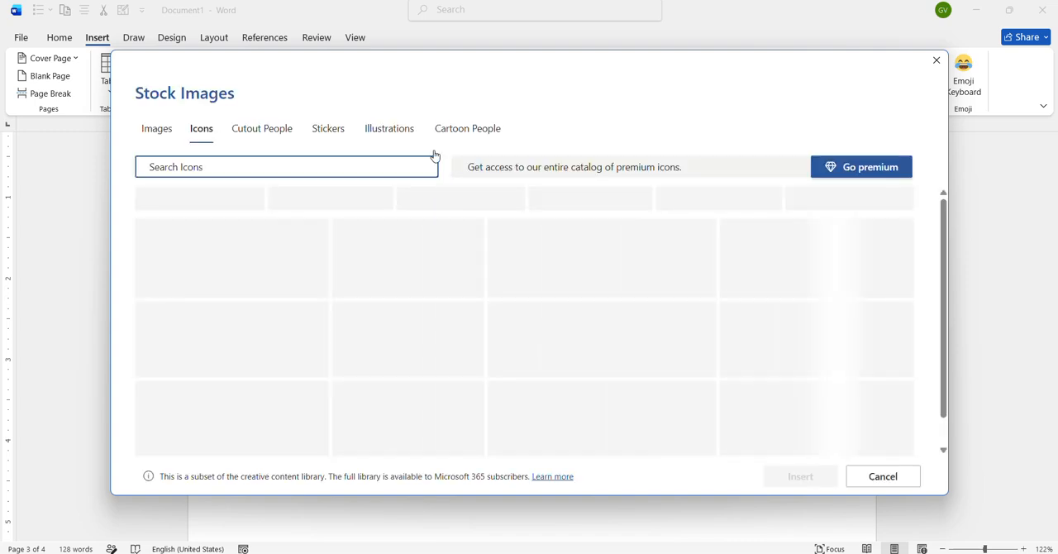
left_click(488, 257)
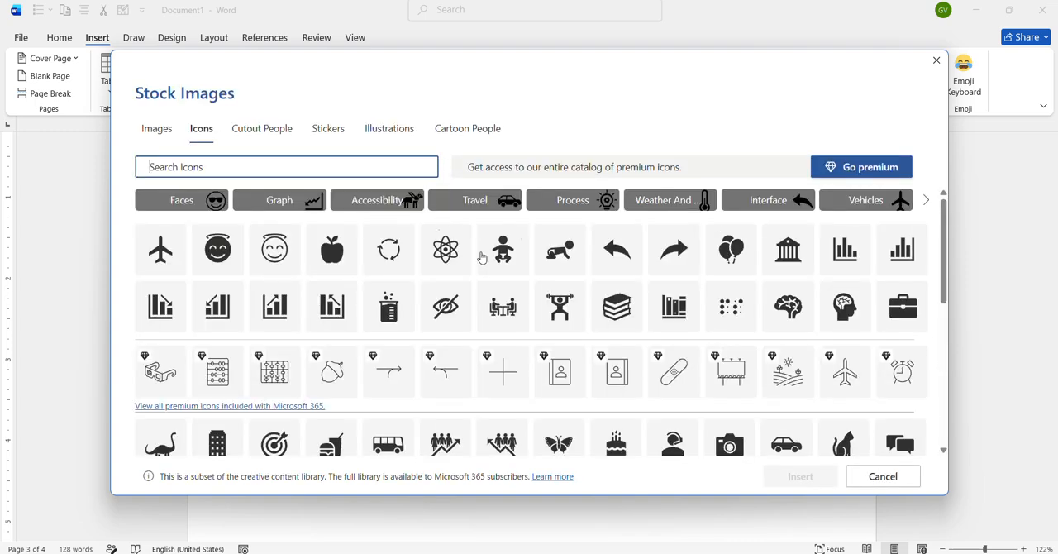
left_click(560, 250)
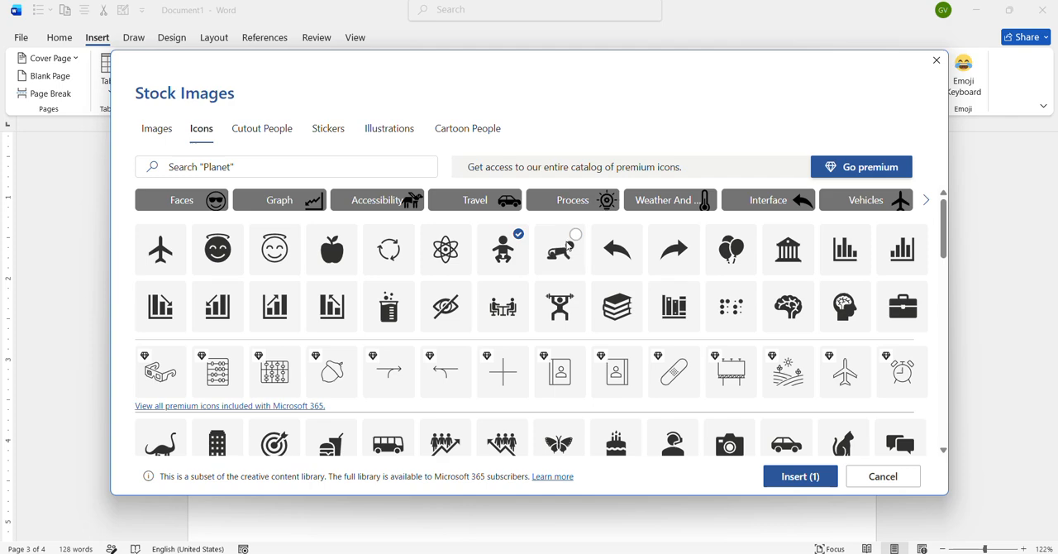
left_click(815, 476)
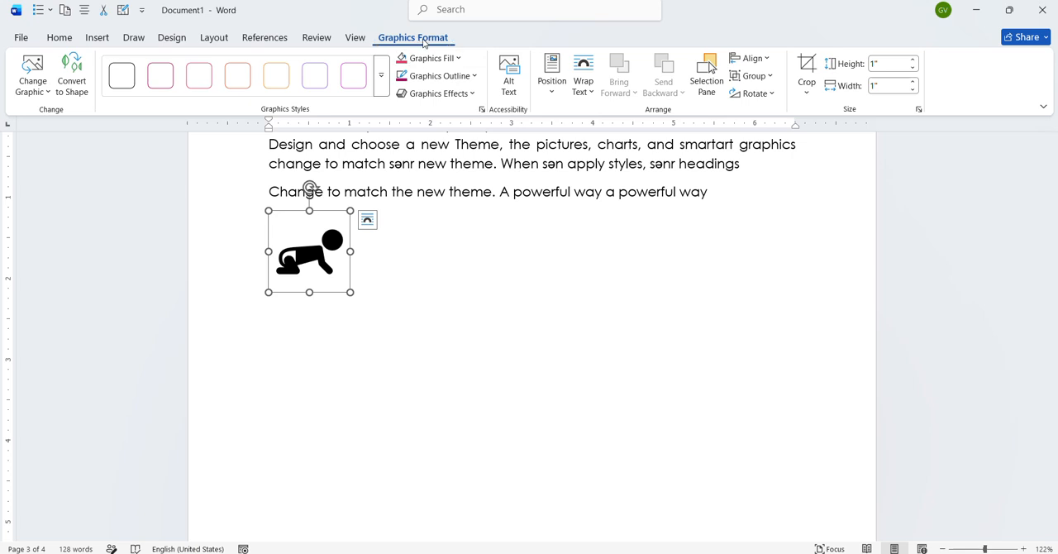
left_click(96, 37)
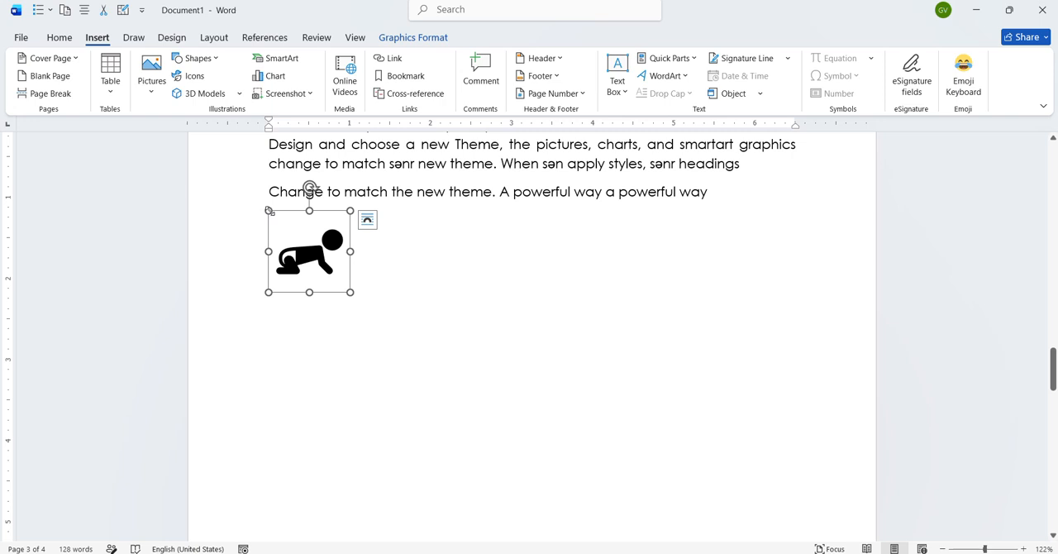
key("Delete")
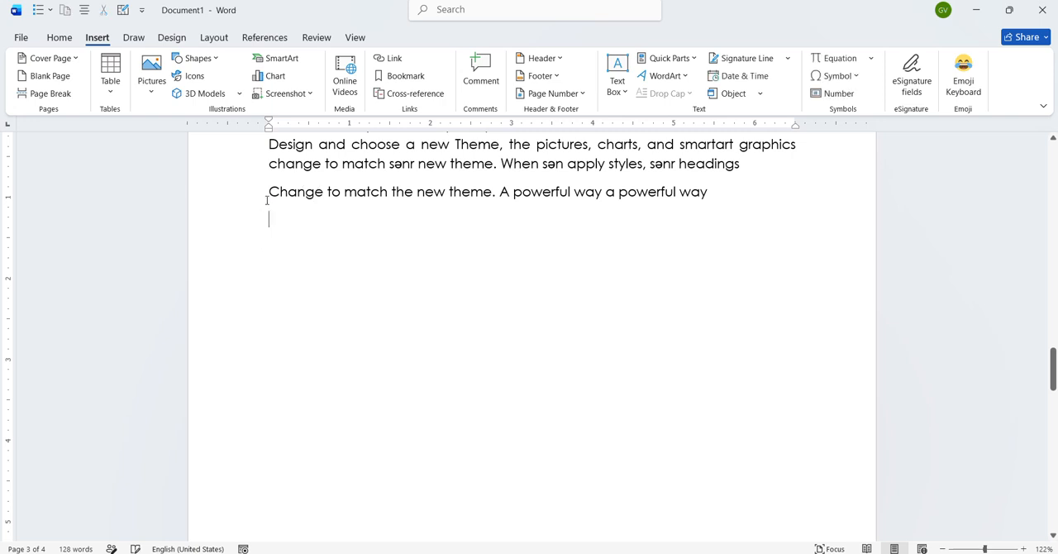
- Insert the red high-heeled shoes from the Clothing category of the online 3D models below the last paragraph
left_click(239, 93)
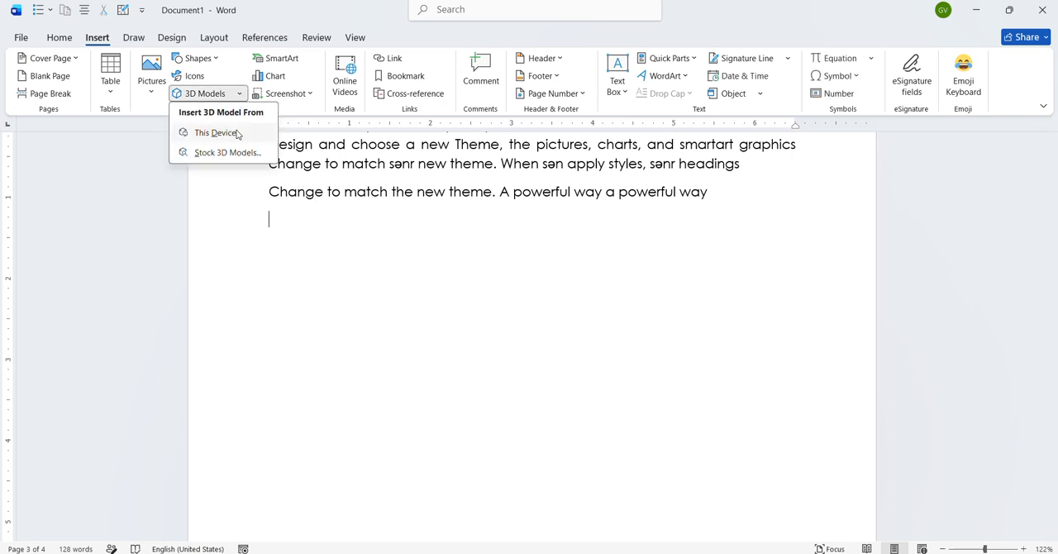
left_click(237, 133)
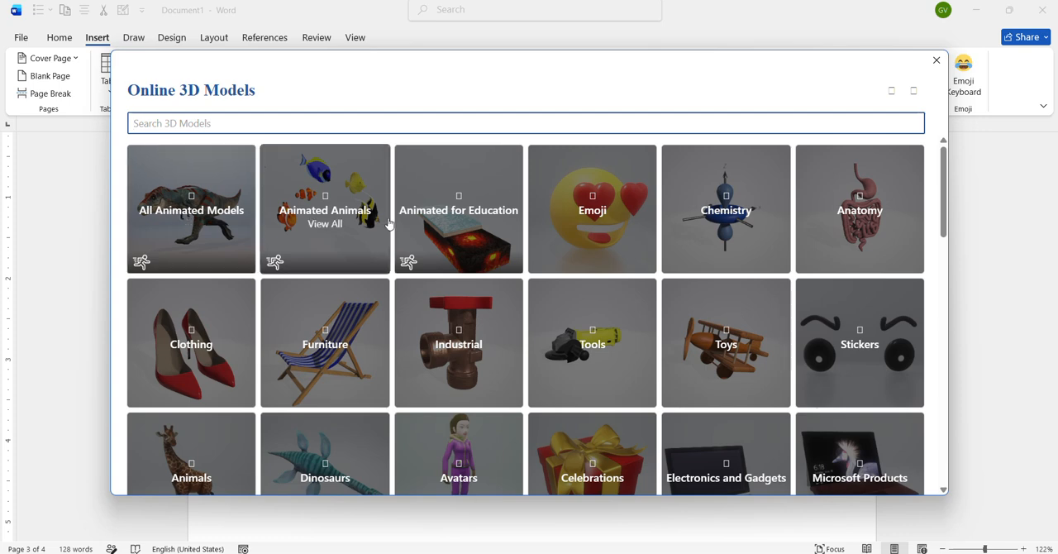
left_click(212, 336)
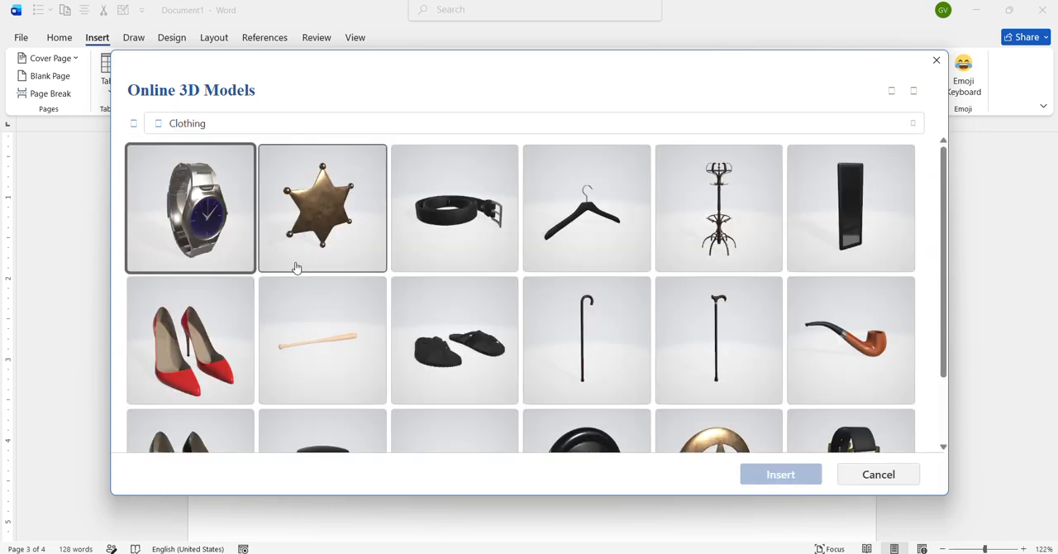
left_click(227, 354)
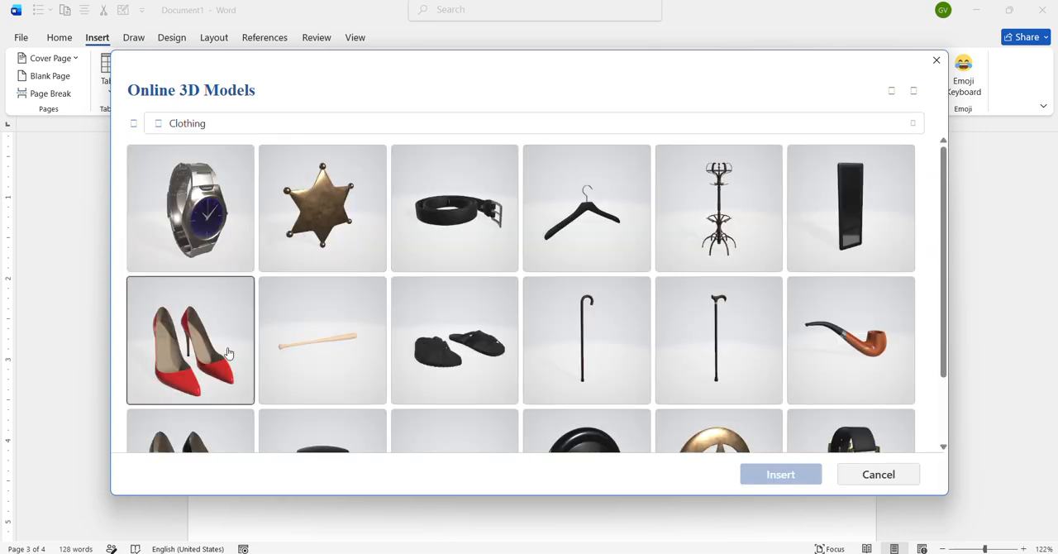
left_click(773, 477)
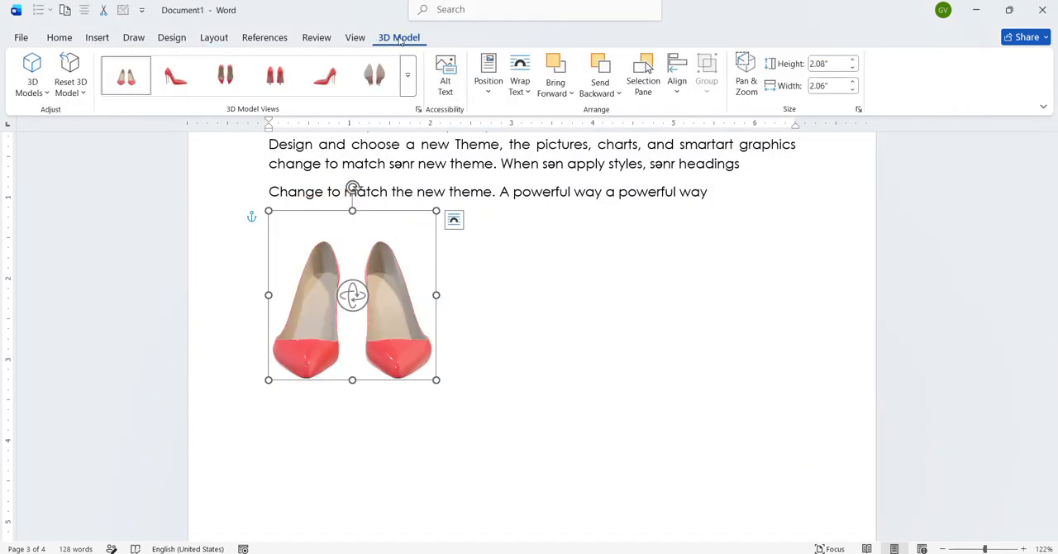
- Try several preset views of the shoes 3D model, including the underside view, and delete the model
left_click(276, 75)
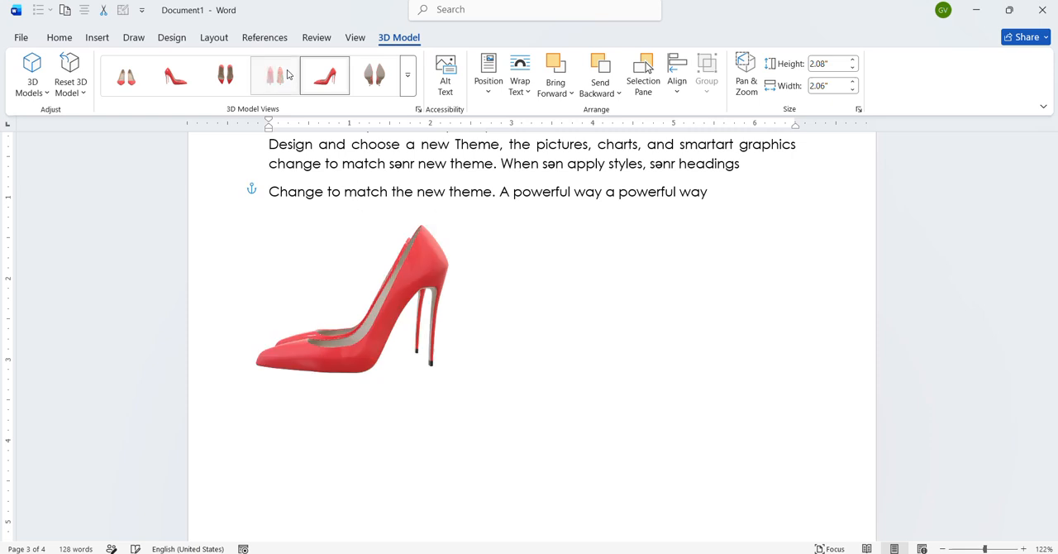
left_click(176, 76)
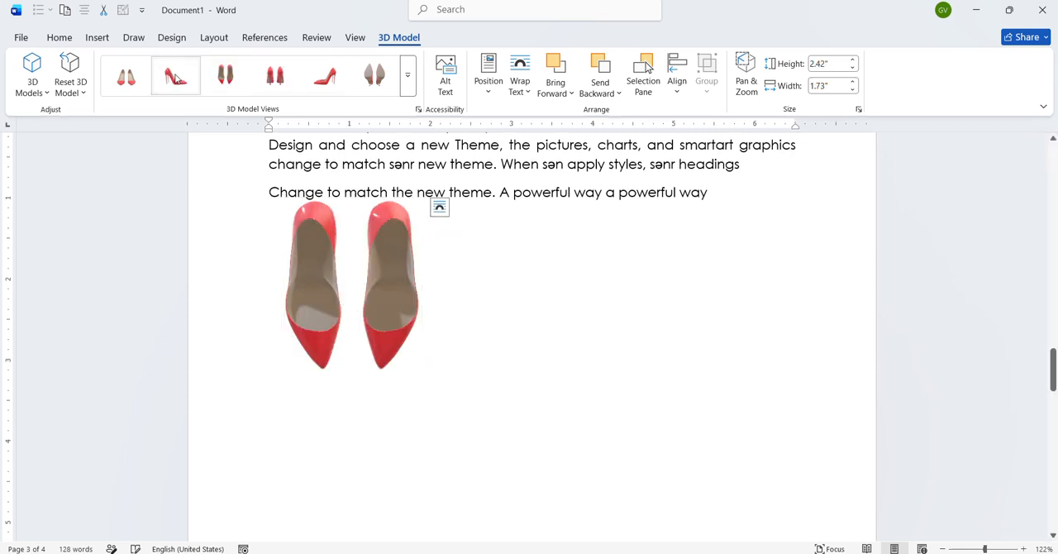
left_click(355, 83)
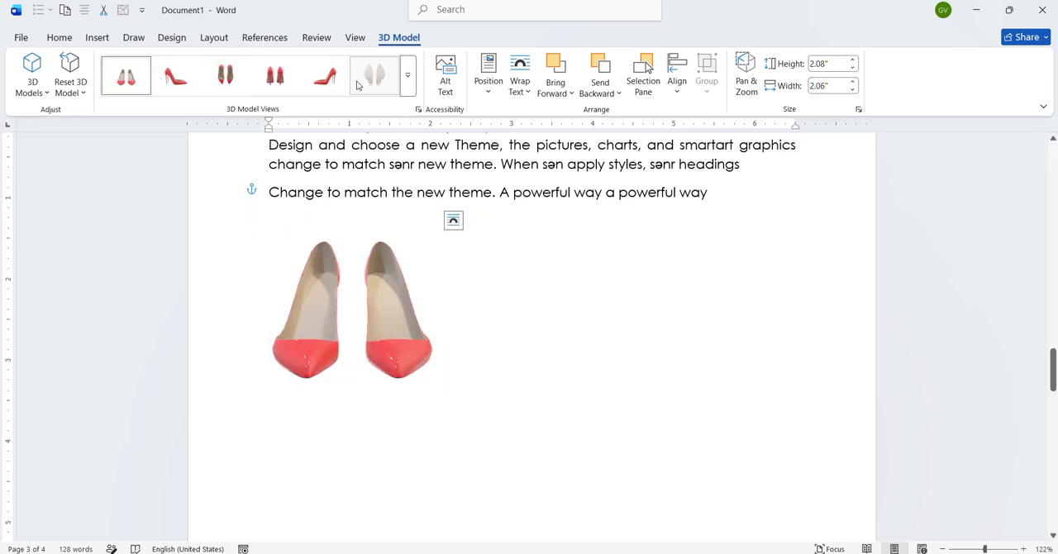
left_click(357, 85)
left_click(97, 37)
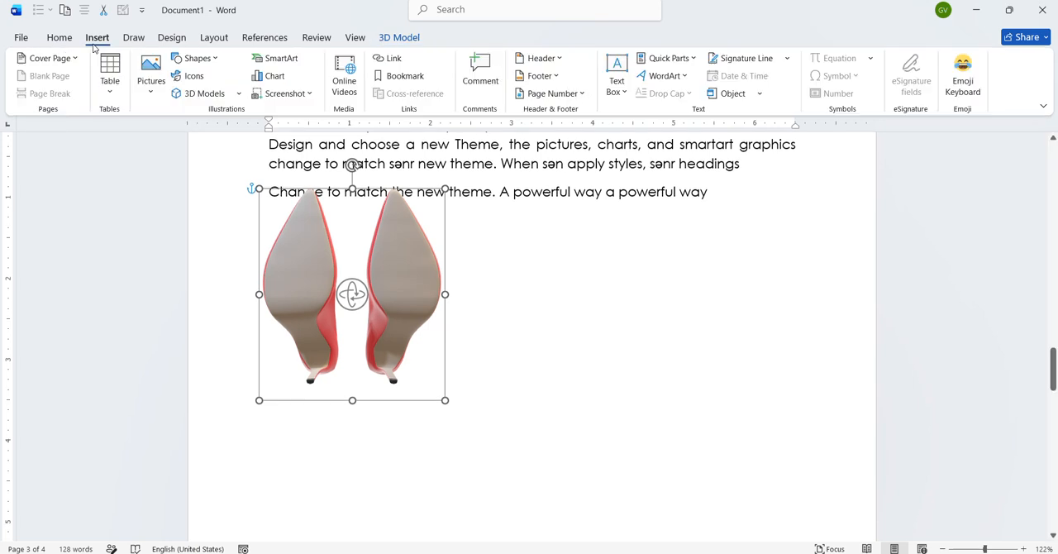
key("Delete")
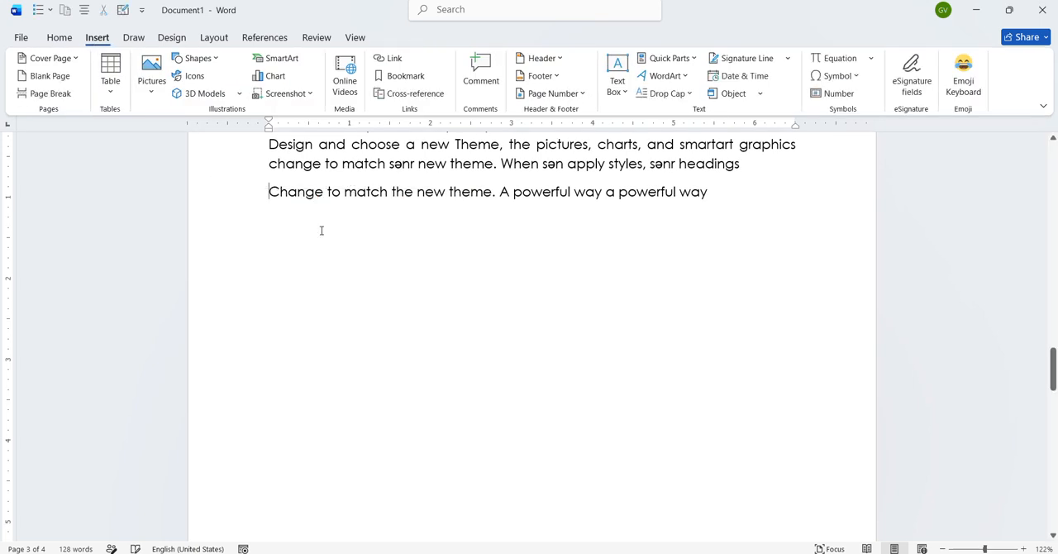
- Insert an Alternating Hexagons SmartArt graphic above the "Change to match the new theme" paragraph
left_click(277, 60)
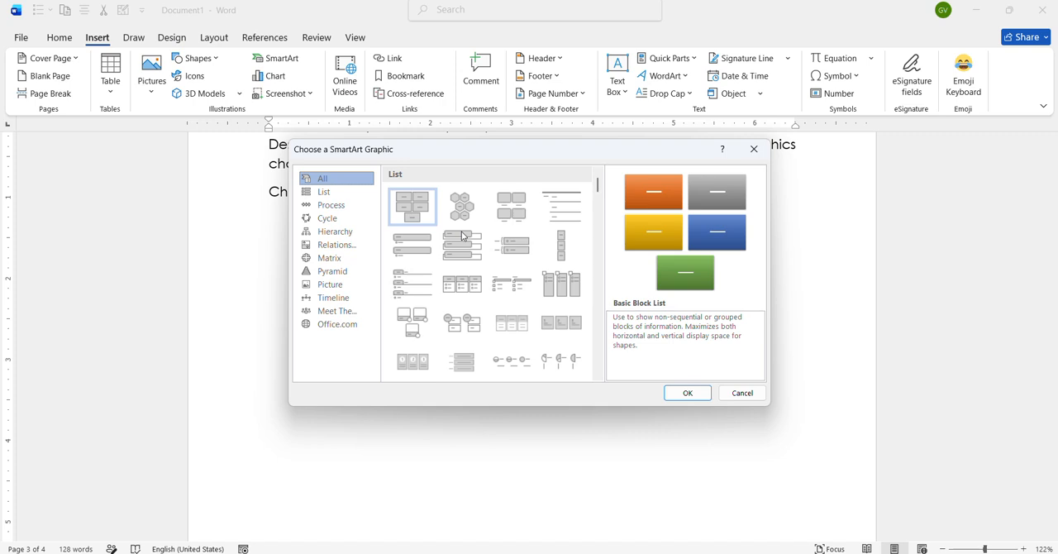
left_click(462, 207)
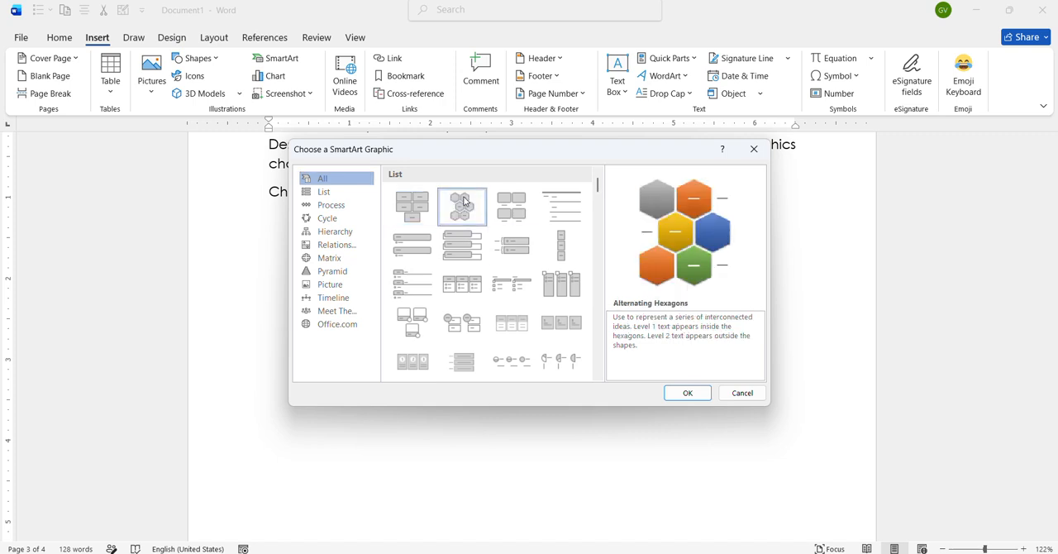
left_click(700, 398)
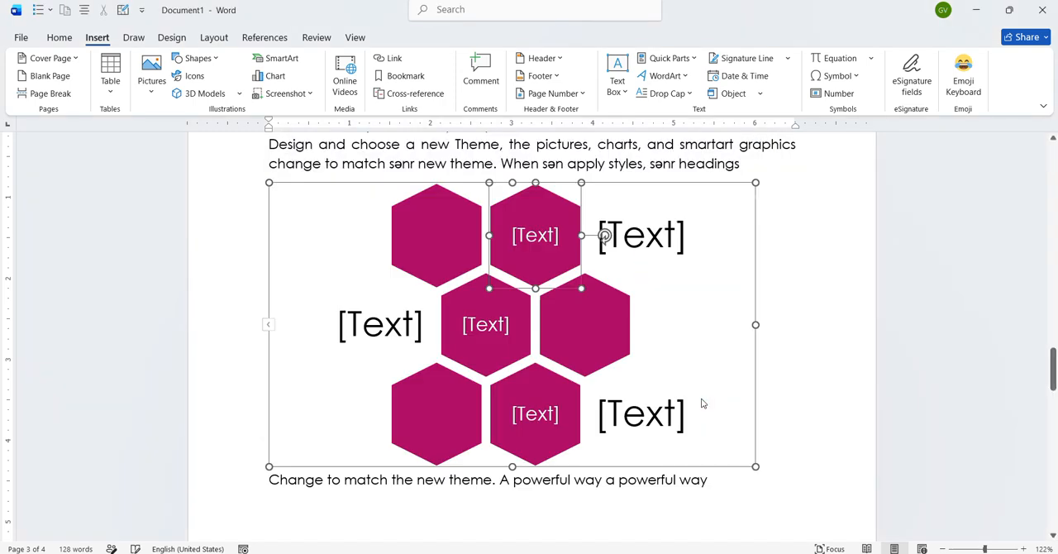
- Place the cursor in the SmartArt's middle hexagon placeholder and examine the graphic's design and format tools
left_click(543, 234)
left_click(485, 329)
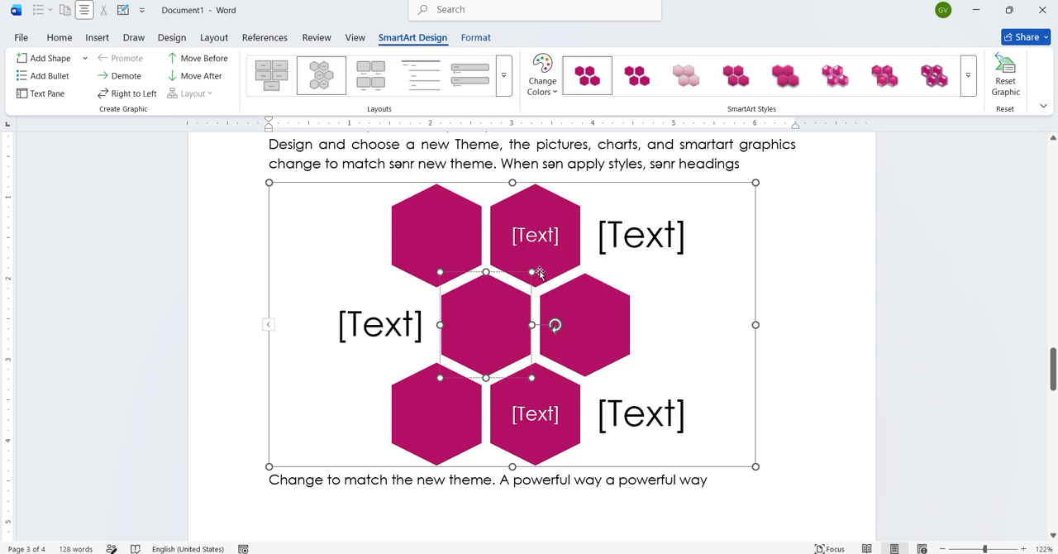
left_click(478, 41)
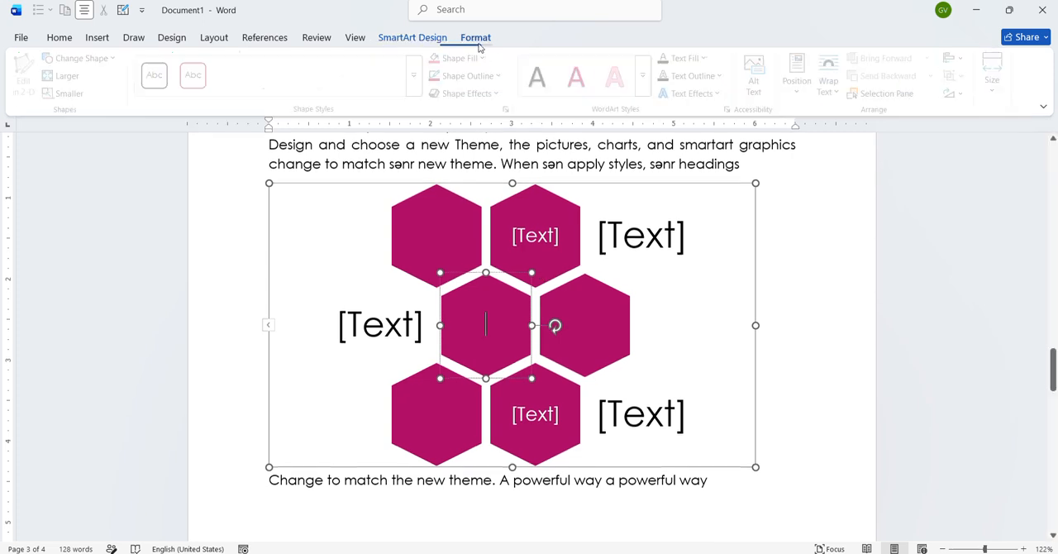
left_click(440, 40)
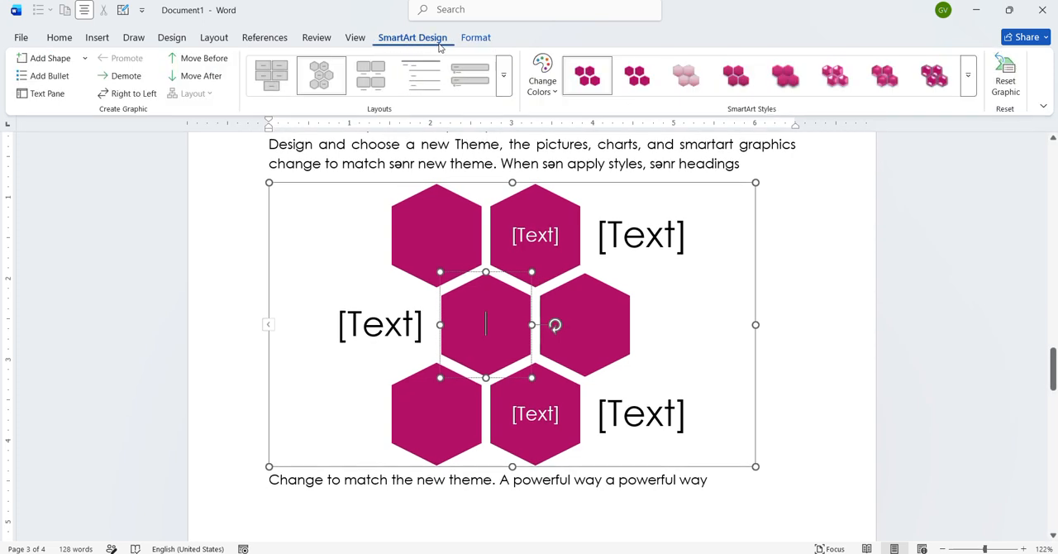
left_click(476, 40)
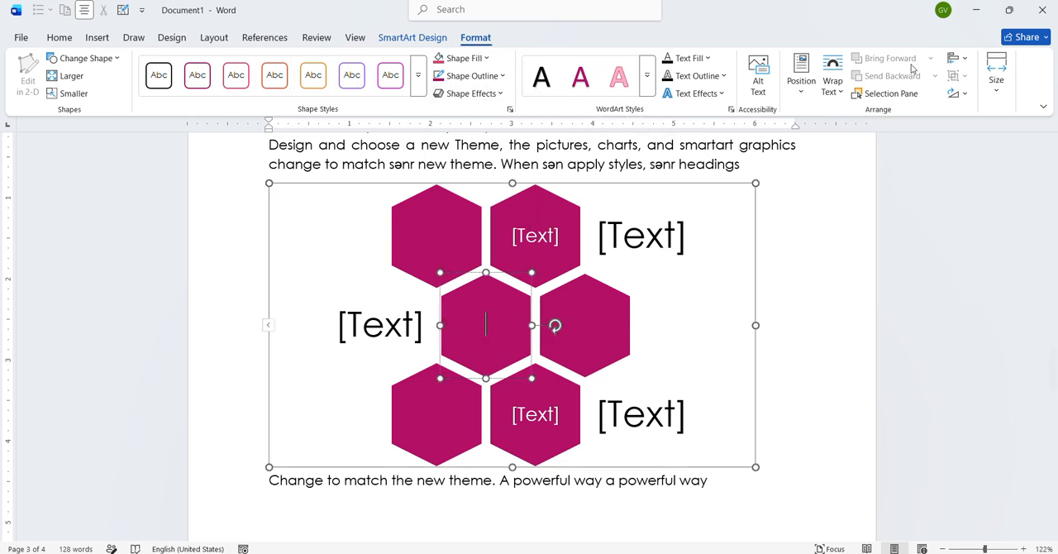
left_click(413, 38)
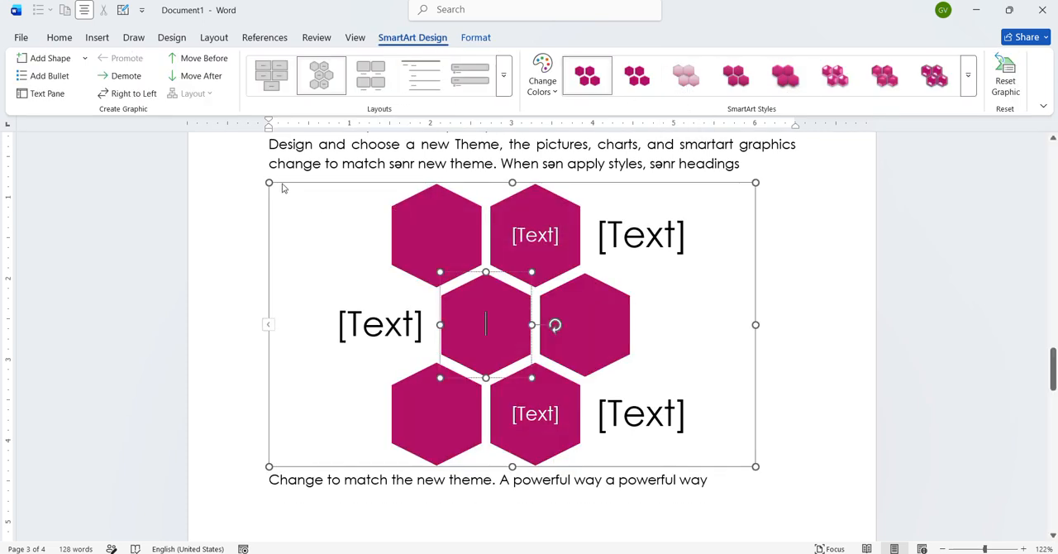
- Delete the SmartArt graphic and insert a pie chart above the "Change to match the new theme" paragraph
left_click(277, 180)
key("Delete")
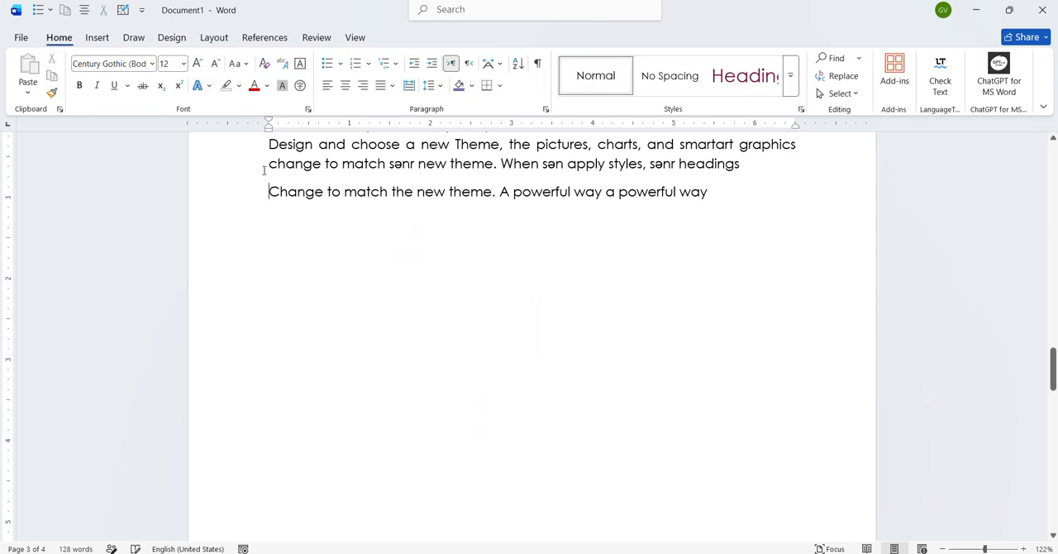
left_click(97, 39)
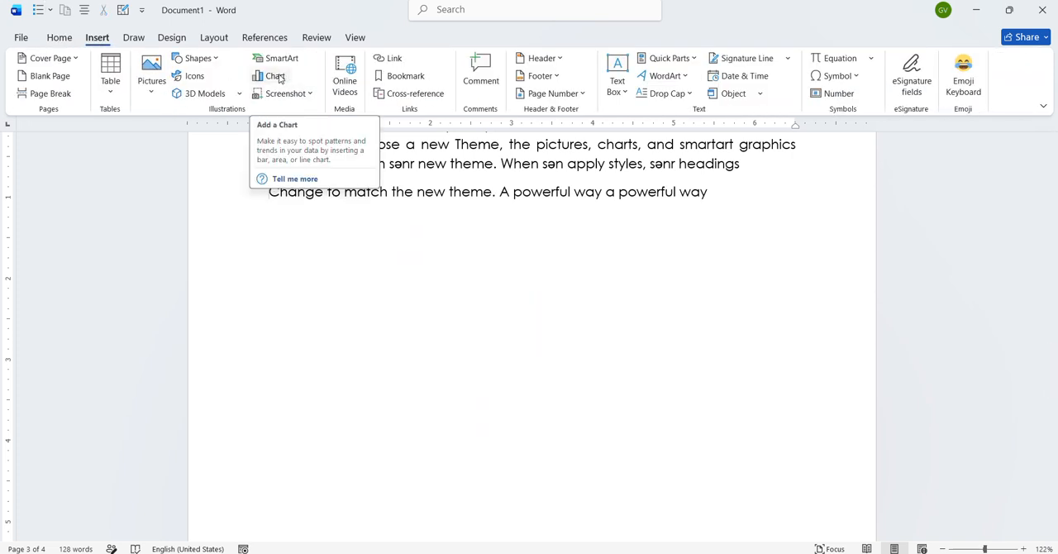
left_click(276, 76)
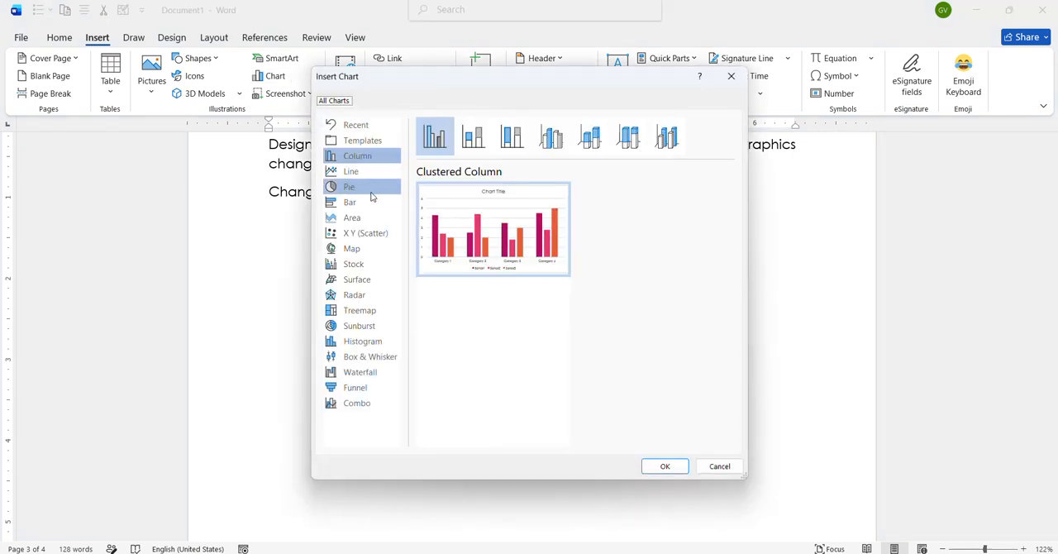
left_click(371, 197)
left_click(665, 467)
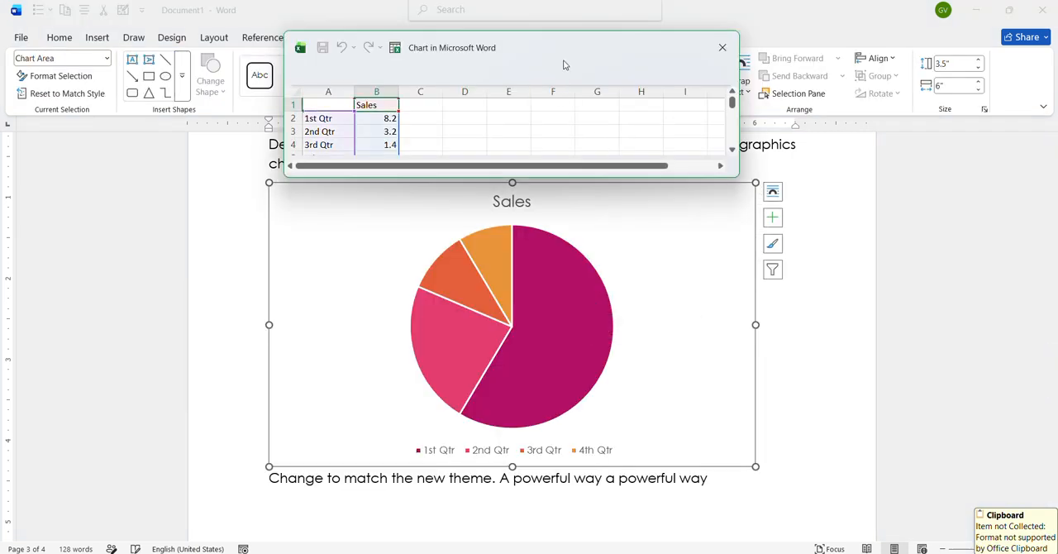
- Move the chart's data sheet aside and apply the gradient-slice style with the patterned light grey background to the pie chart
left_click_drag(761, 94, 822, 69)
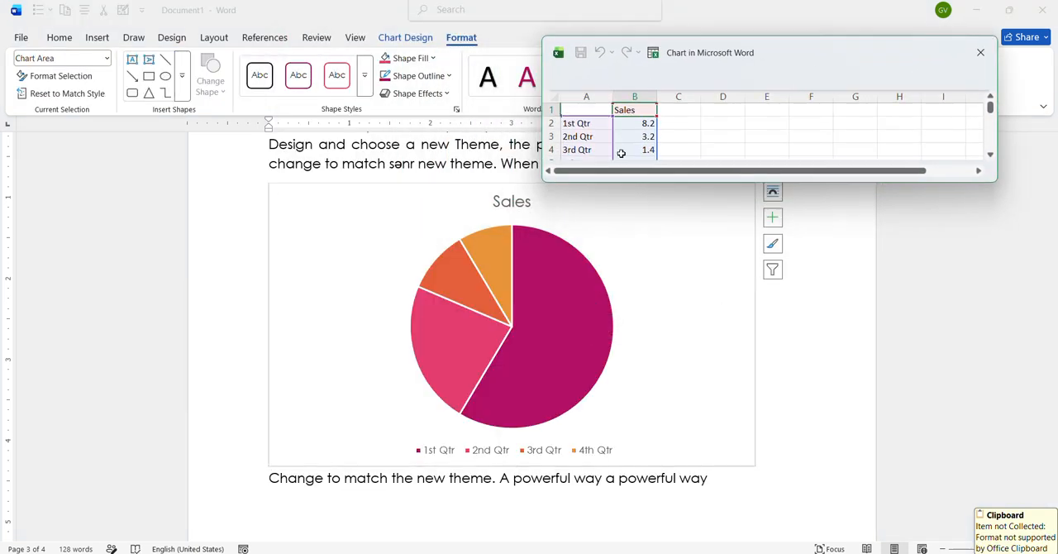
left_click(413, 233)
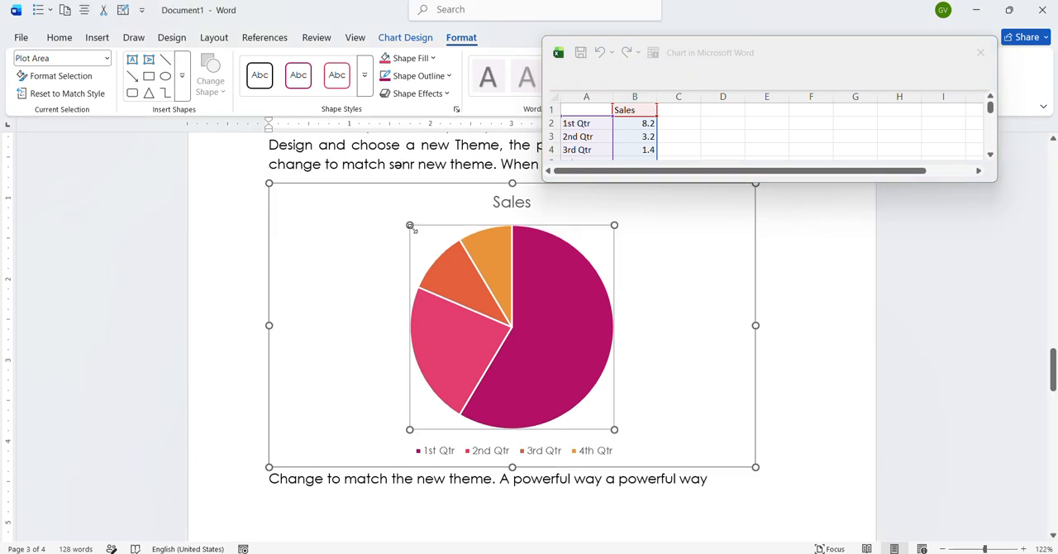
left_click(405, 37)
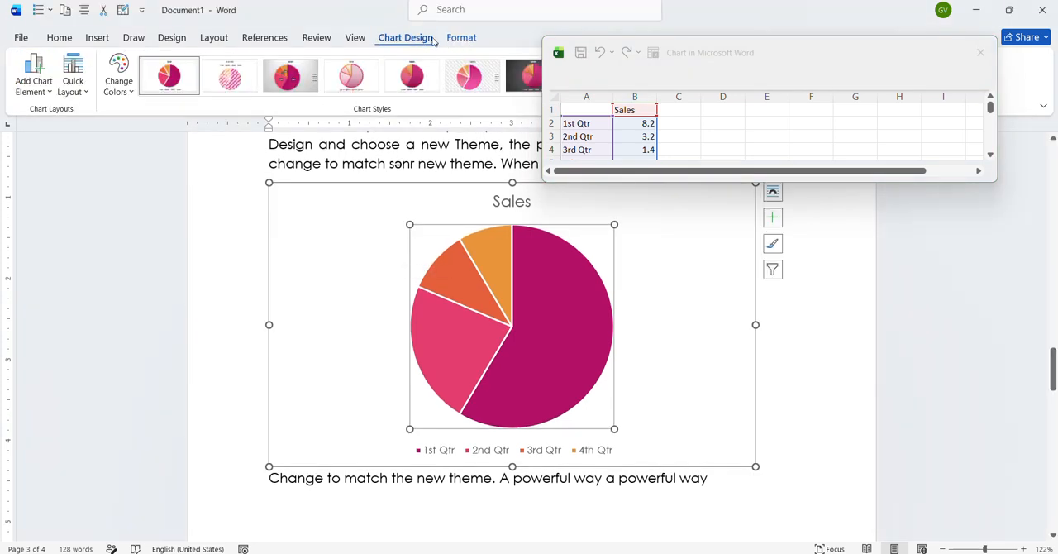
left_click(412, 74)
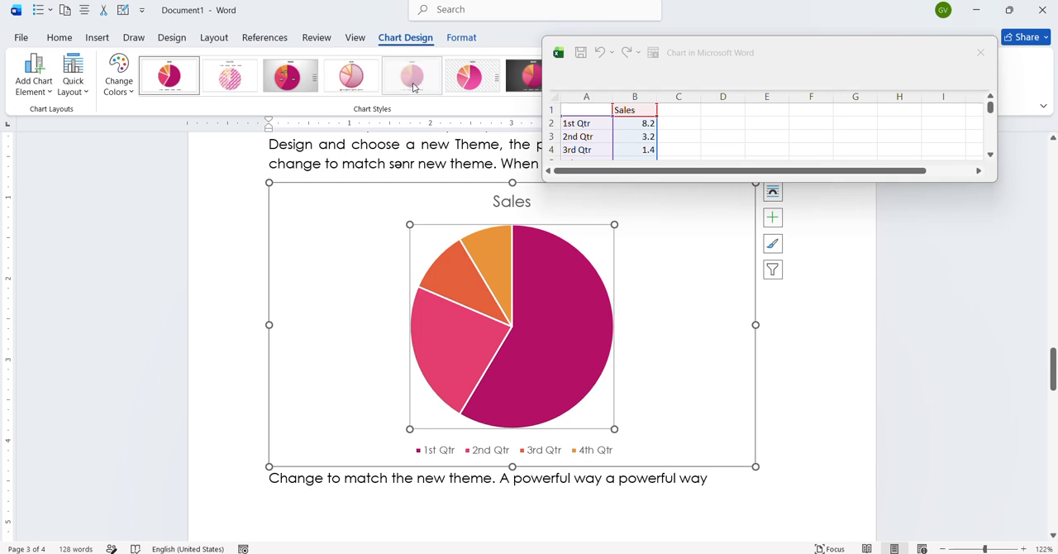
left_click(471, 78)
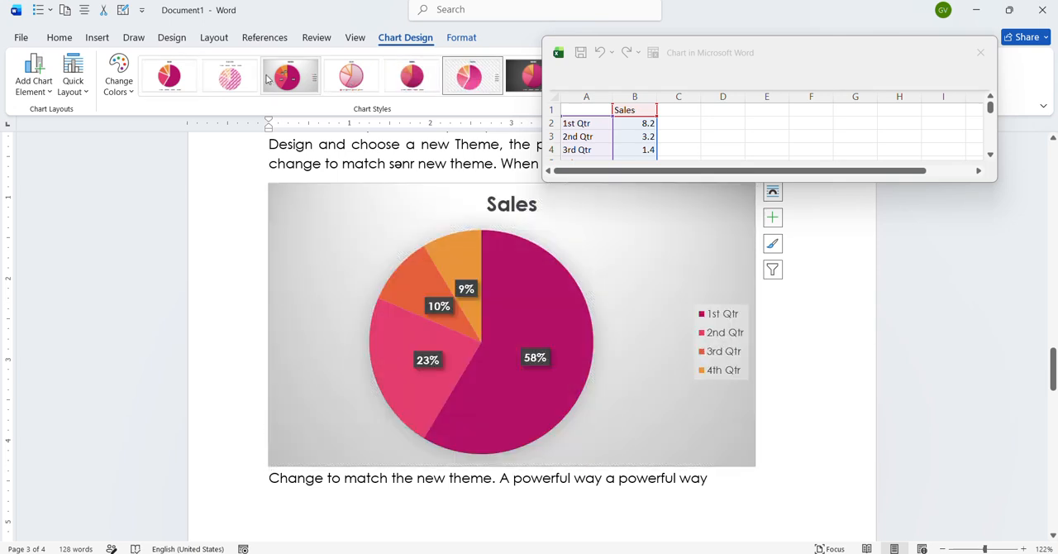
left_click(463, 39)
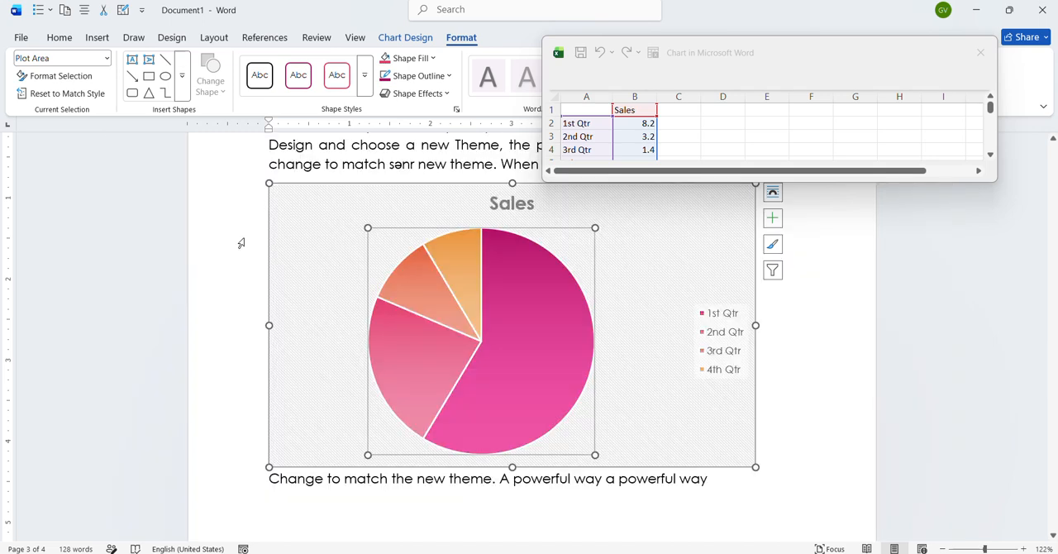
- Close the chart's data sheet and delete the pie chart from the document
left_click(907, 63)
key("BackSpace")
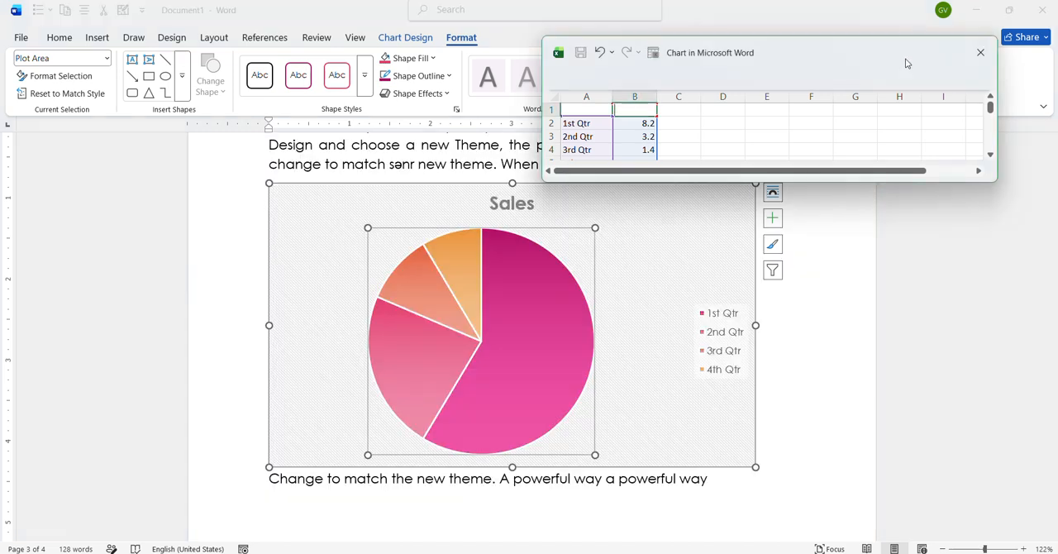
left_click(983, 52)
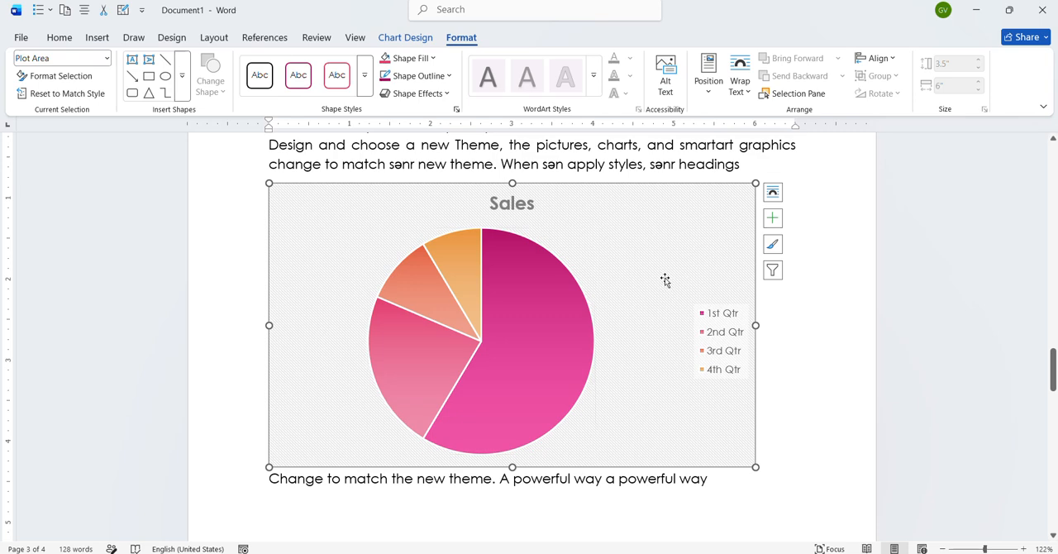
key("Delete")
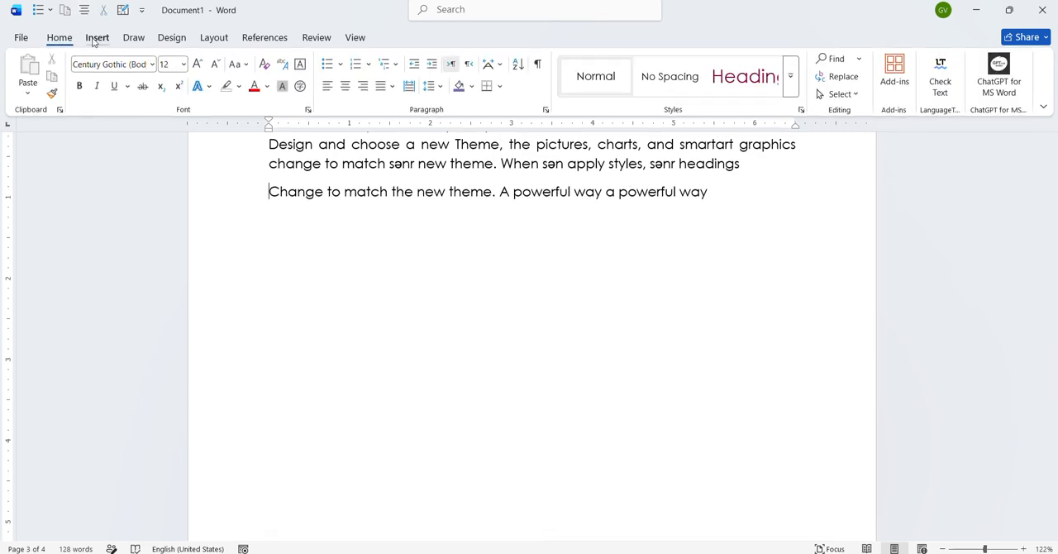
- Insert a screenshot of the first available window, try a frame picture style on it and delete the picture
left_click(97, 37)
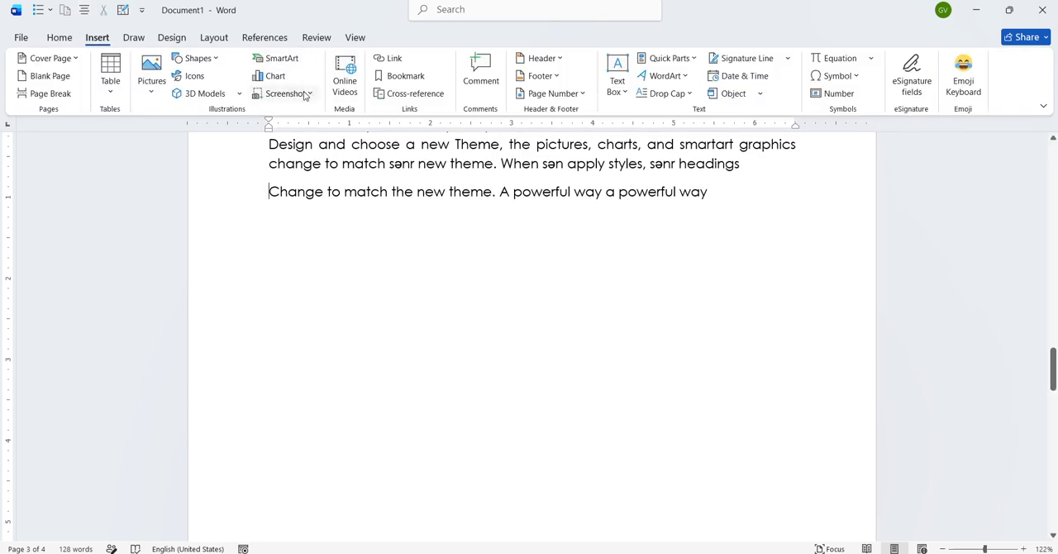
left_click(311, 94)
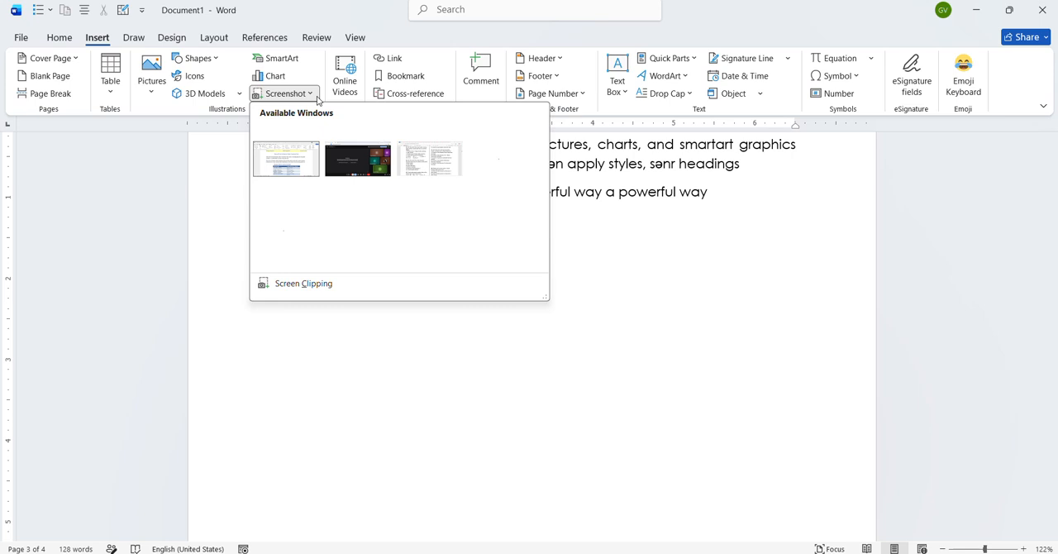
left_click(306, 159)
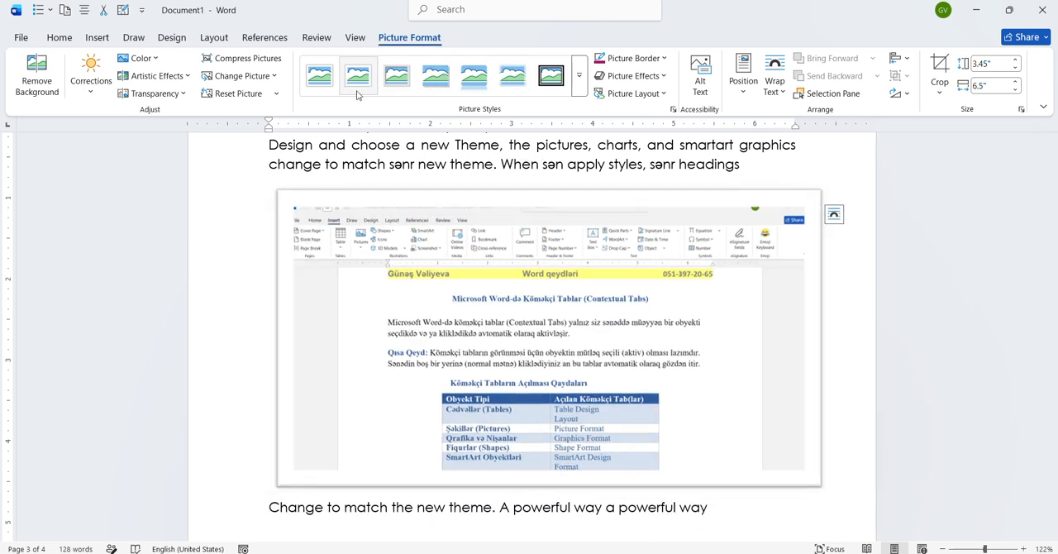
left_click(399, 76)
key("Delete")
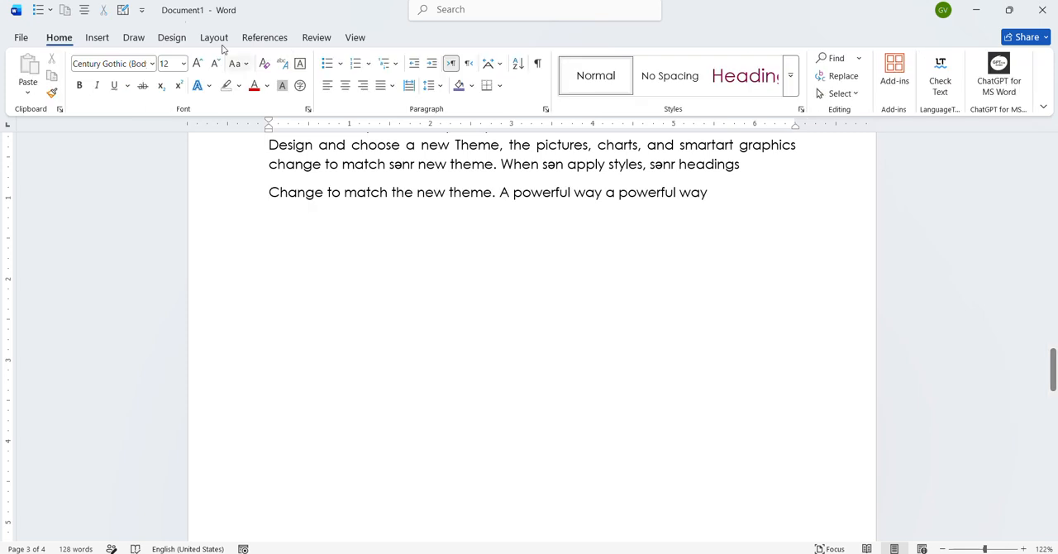
- Examine the windows available for screenshots and the online video dialog with its supported providers, without inserting anything
left_click(98, 38)
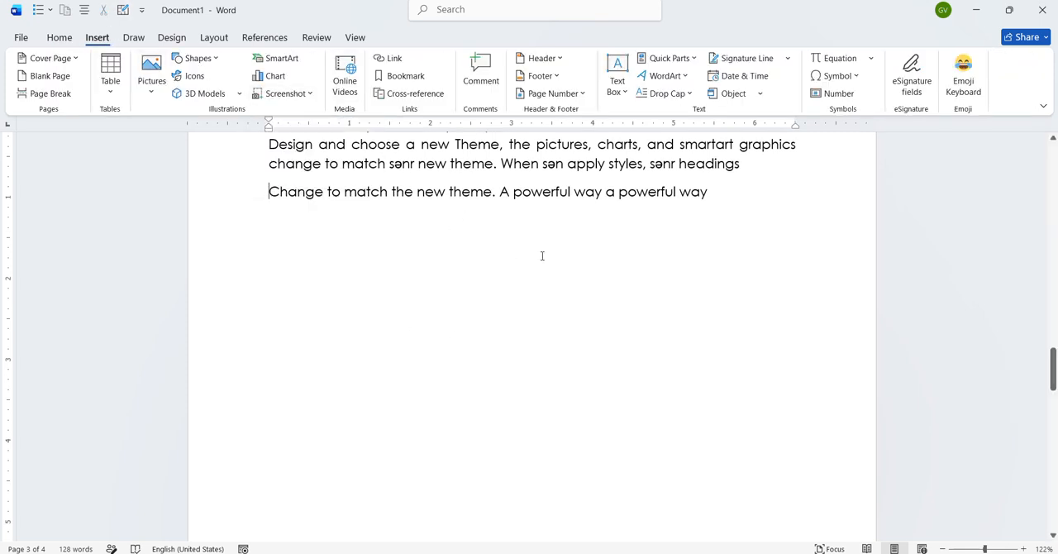
left_click(311, 94)
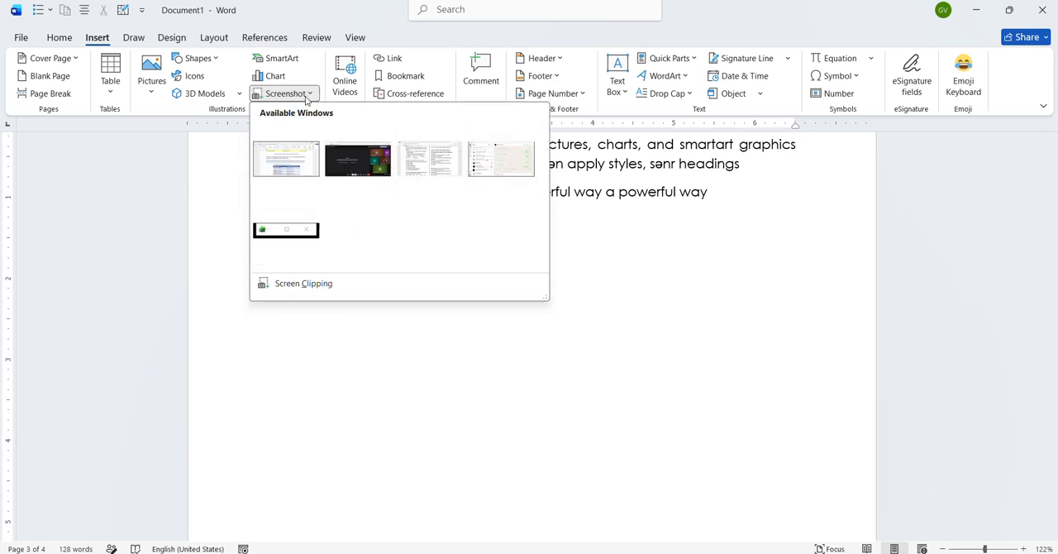
left_click(305, 95)
scroll(354, 254, "down", 1)
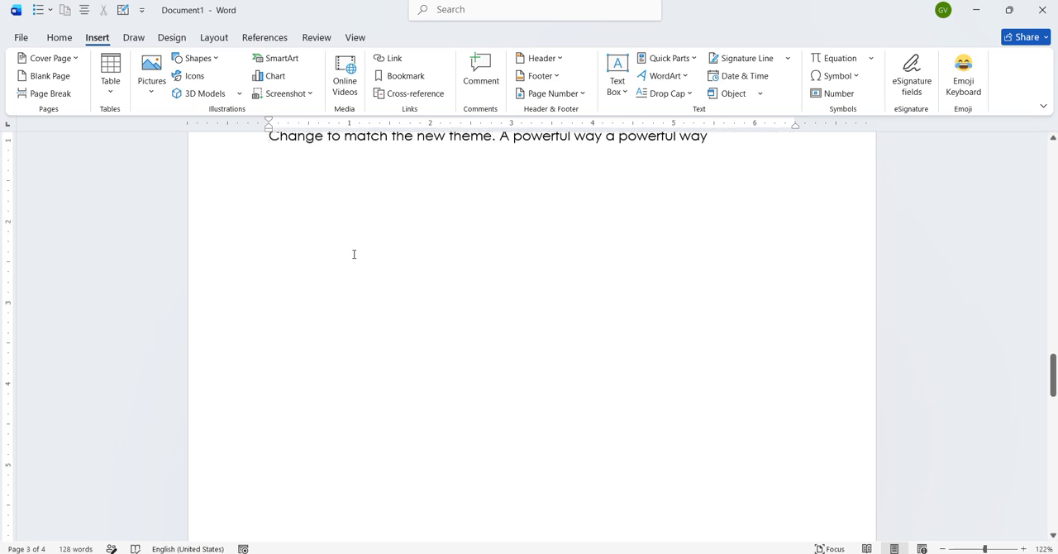
left_click(349, 94)
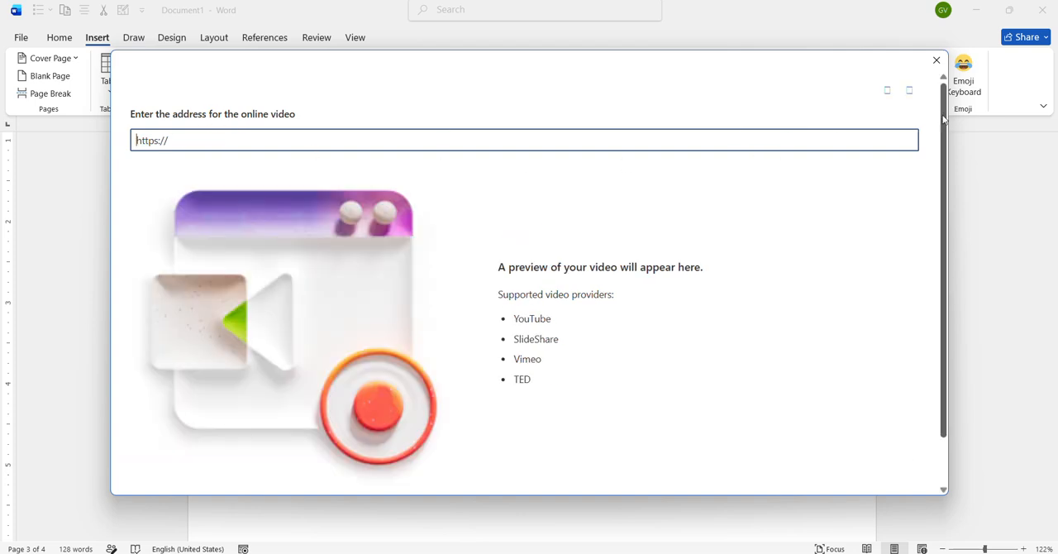
left_click(938, 60)
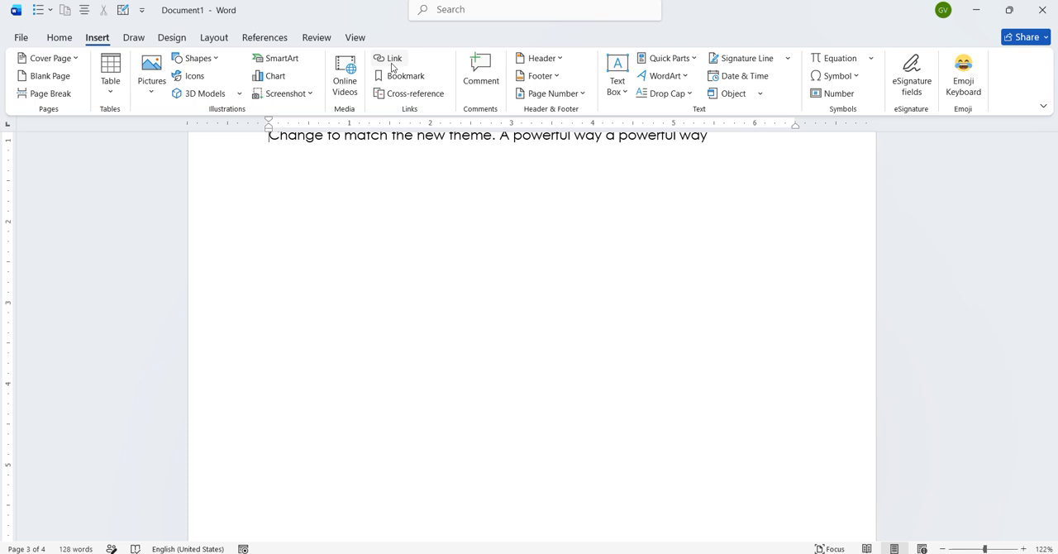
- Link the word "Themes" at the start of the first paragraph to the file 16.02.2025 info qəbul.dotm in Documents
scroll(416, 215, "up", 3)
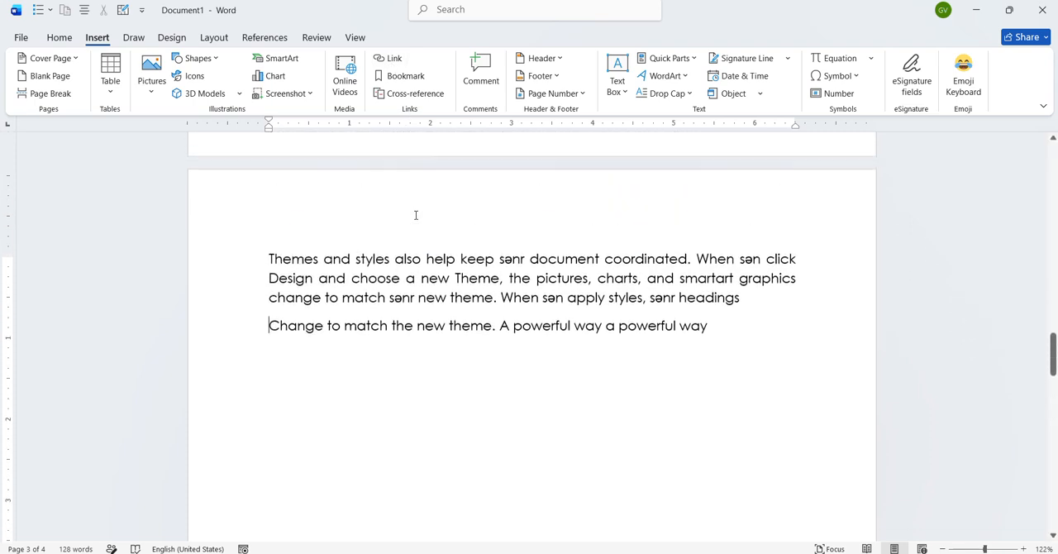
scroll(416, 215, "up", 2, "ctrl")
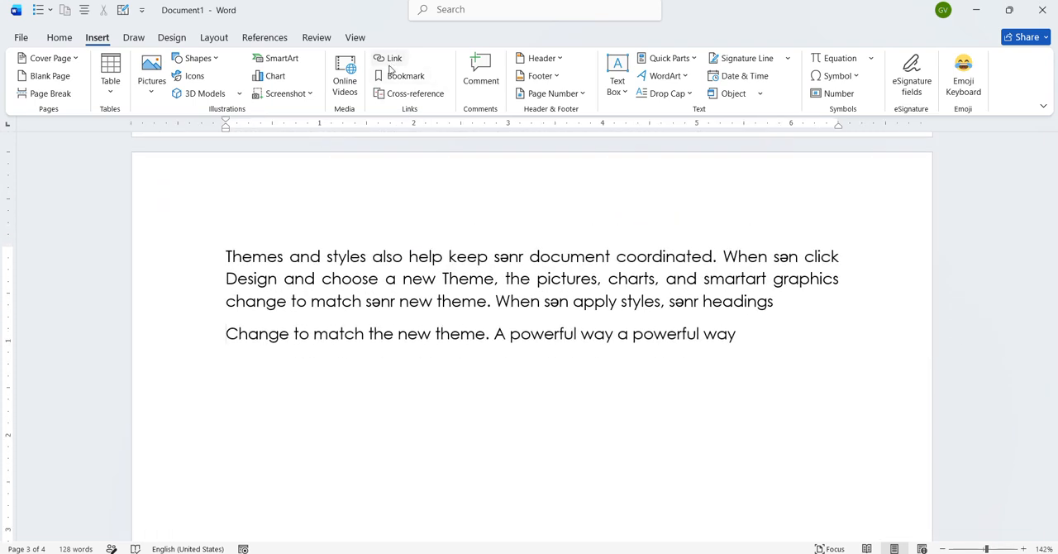
left_click_drag(226, 256, 283, 256)
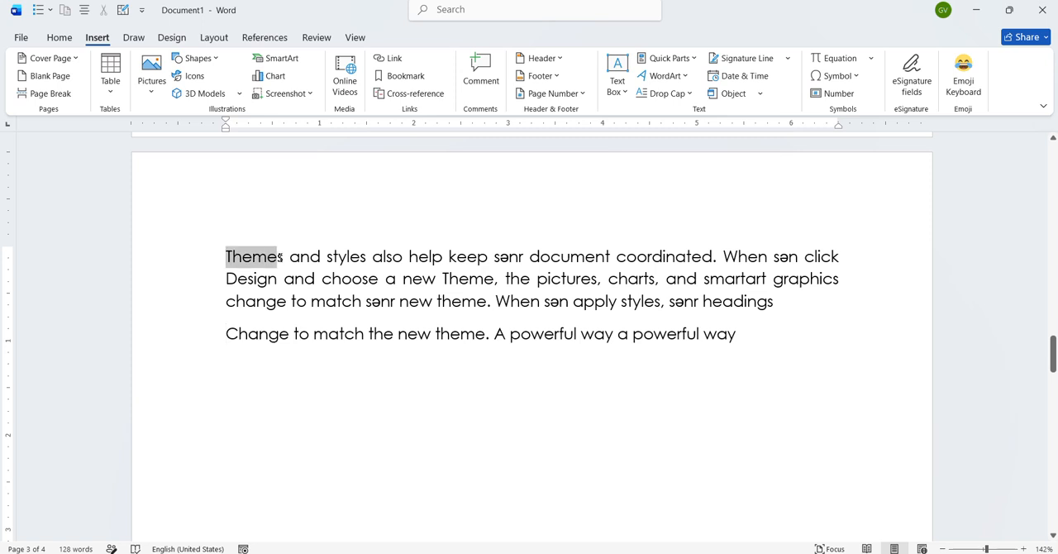
left_click(392, 59)
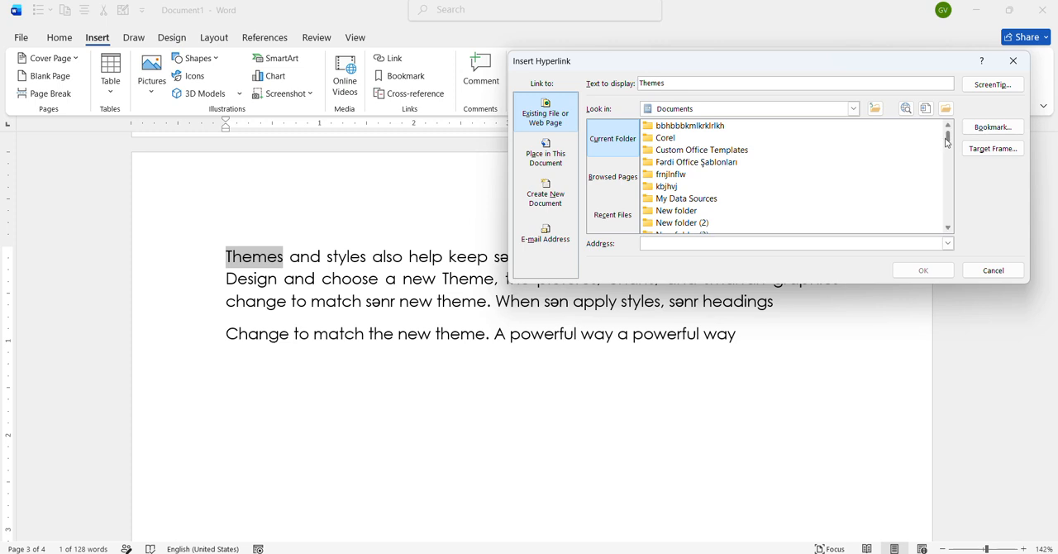
left_click_drag(948, 142, 952, 152)
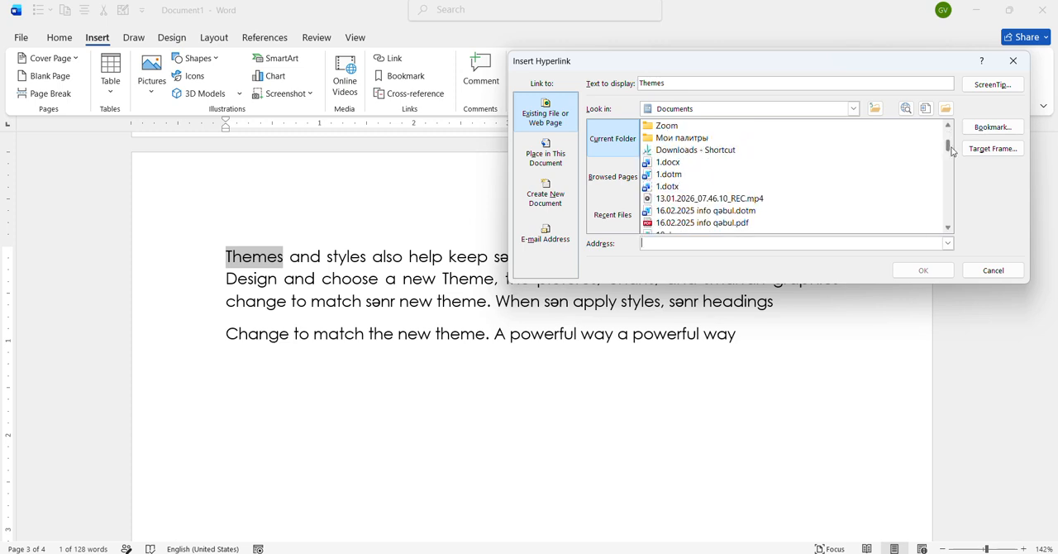
left_click(820, 212)
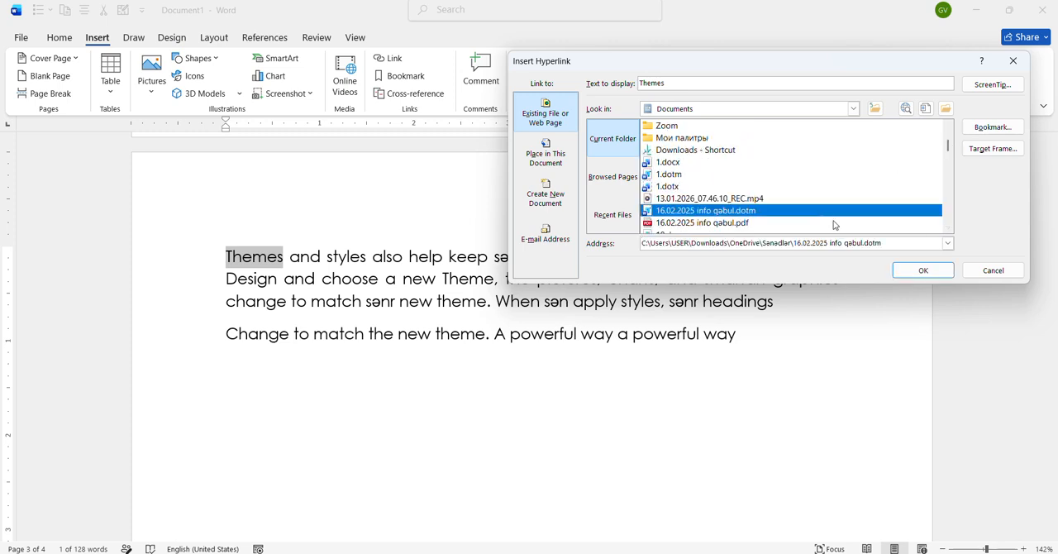
left_click(918, 271)
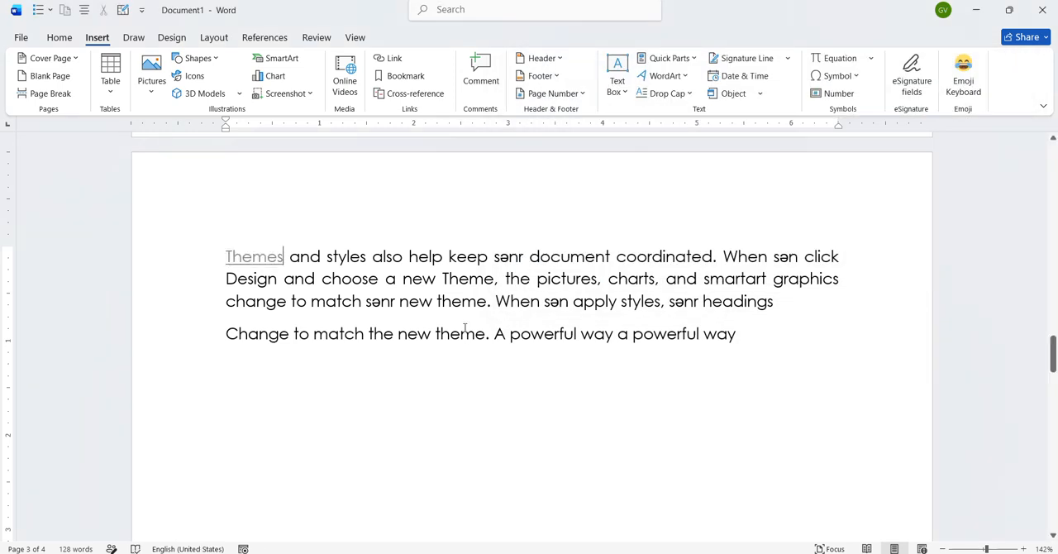
- Follow the "Themes" hyperlink, look through the linked file and return to Document1
left_click(281, 256, "ctrl")
left_click(568, 350)
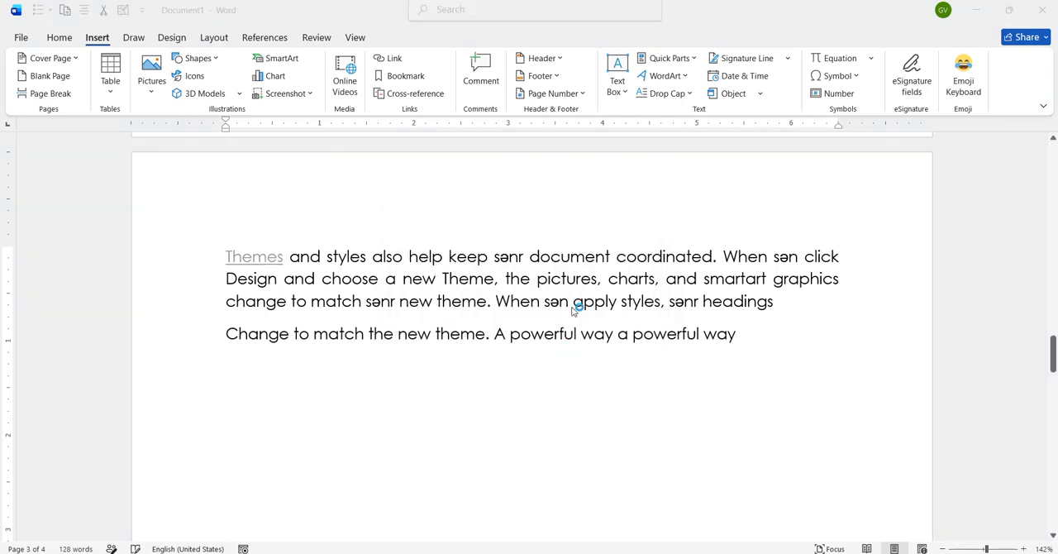
scroll(572, 298, "down", 3)
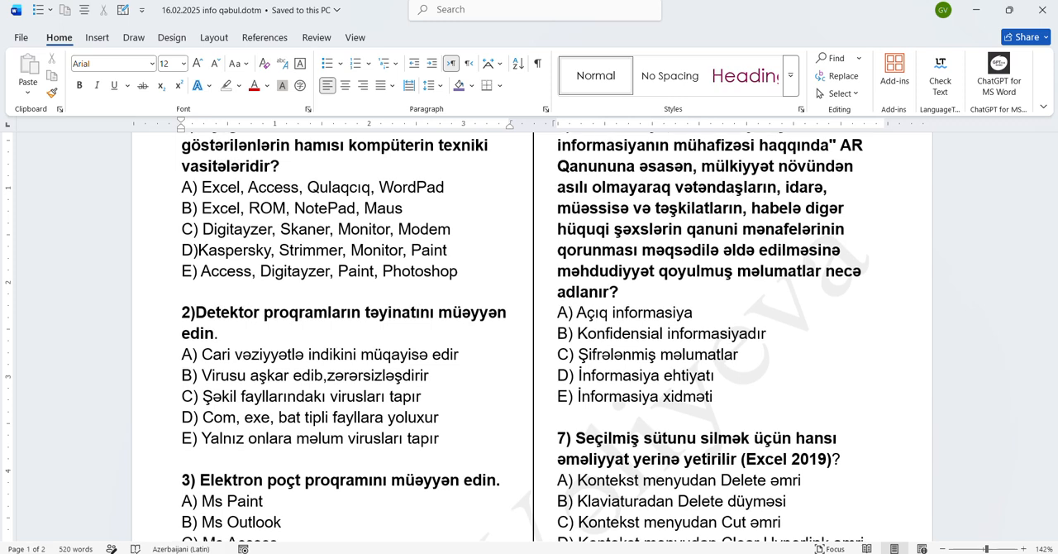
mouse_move(529, 552)
left_click(550, 522)
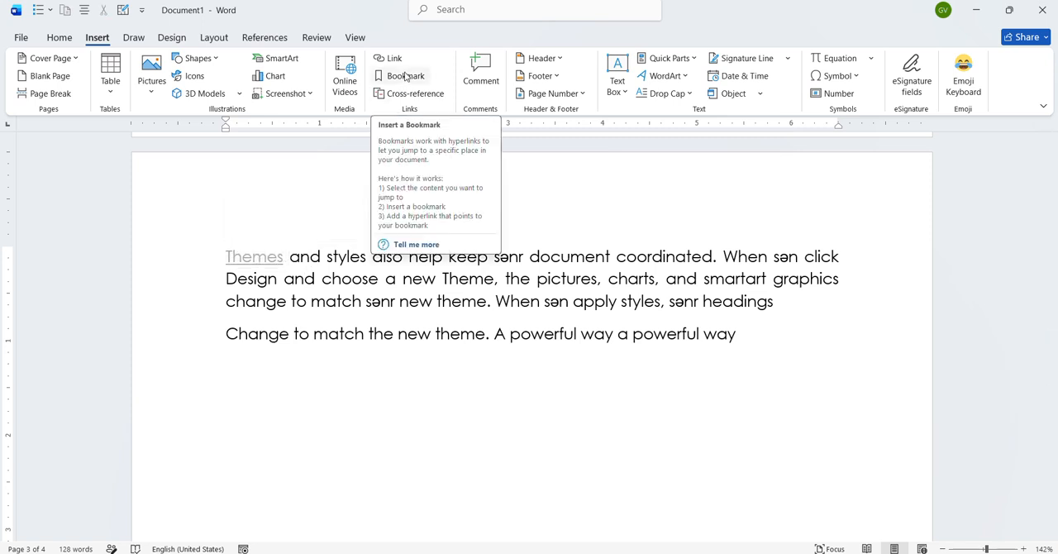
- Add a bookmark named "son" to the word "When" in the first line of the paragraph
left_click(729, 258)
left_click_drag(730, 259, 767, 259)
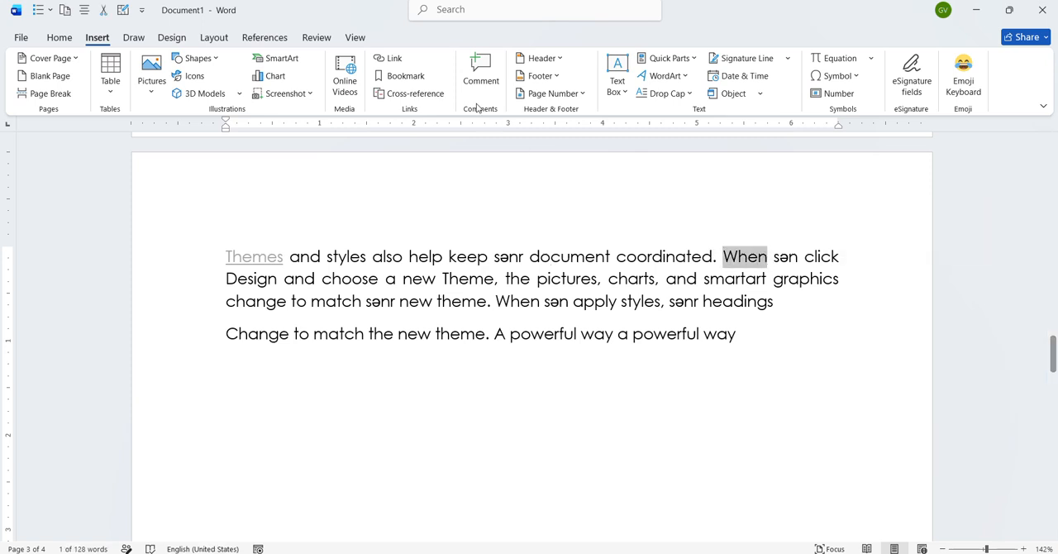
left_click(421, 76)
left_click_drag(835, 286, 319, 195)
type("son")
left_click(447, 220)
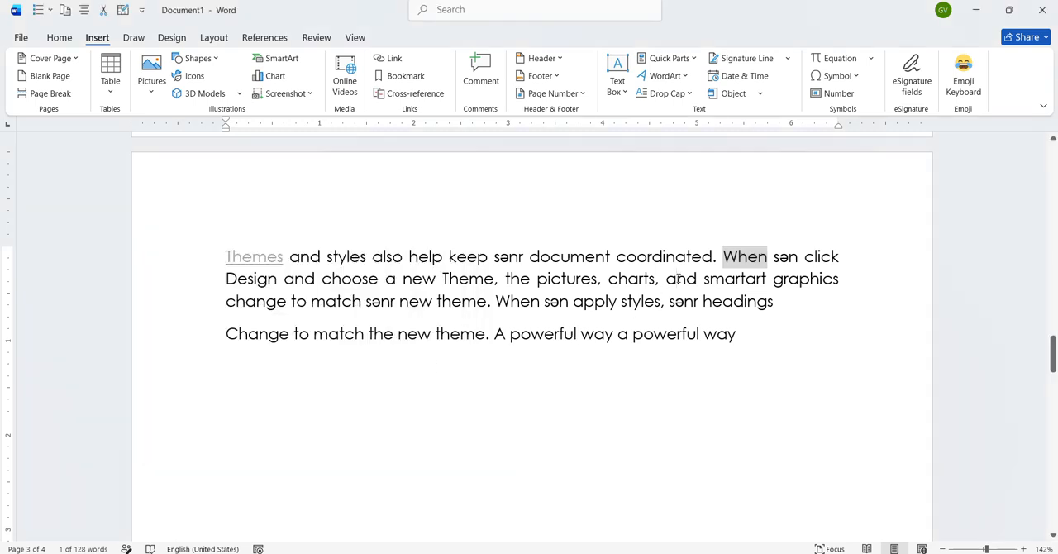
left_click(677, 279)
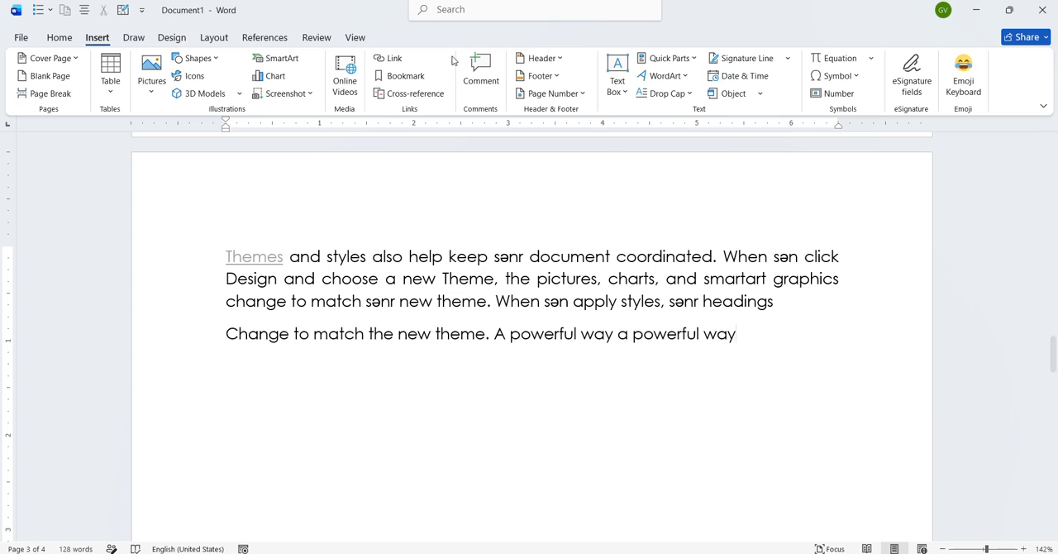
- Go to the bookmark "son" in the document and close the bookmark dialog
left_click(405, 76)
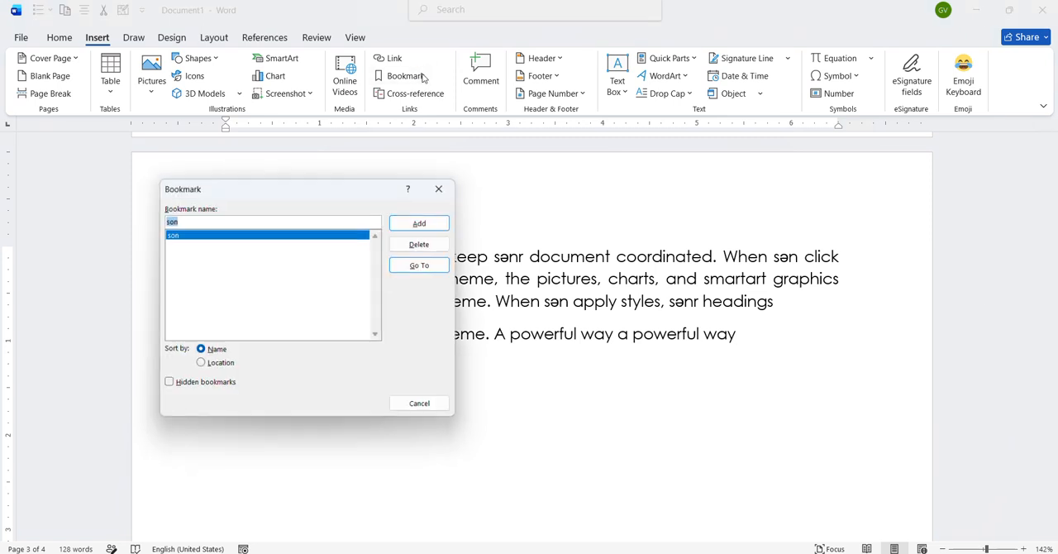
double_click(299, 241)
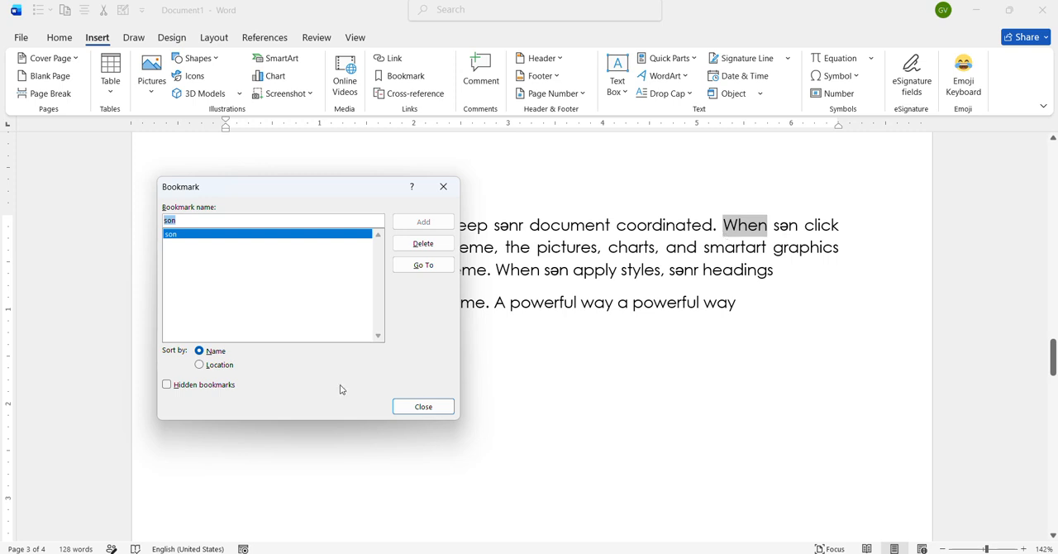
left_click(417, 408)
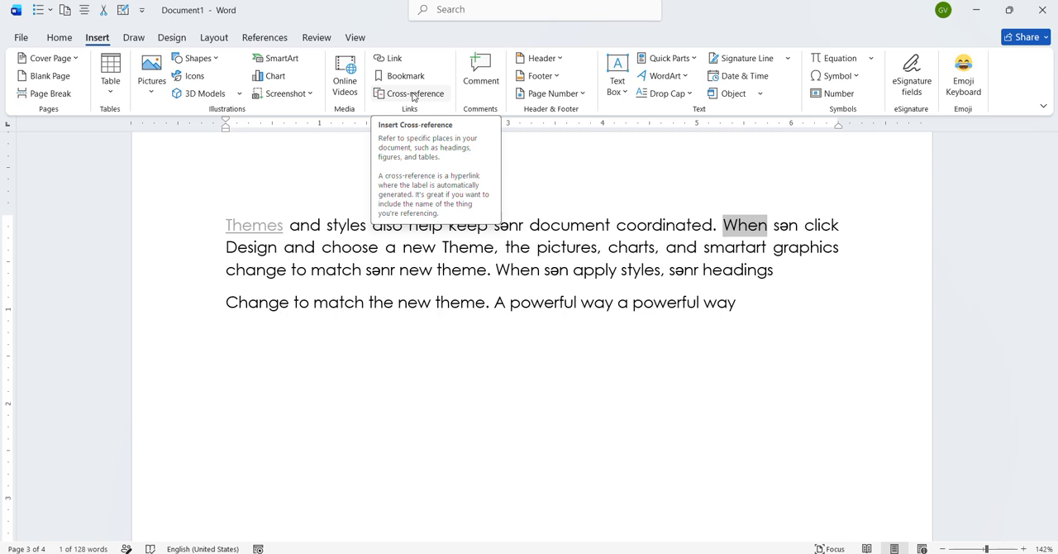
- Insert five hyperlinked cross-references to the heading "To make" directly after "styles" in the first line, using the heading text
left_click(366, 229)
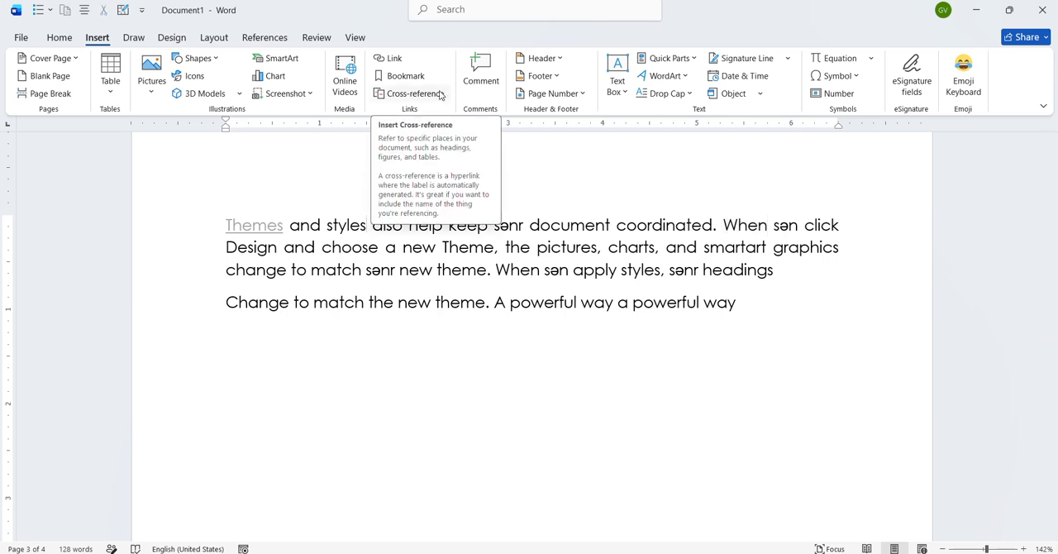
left_click(441, 95)
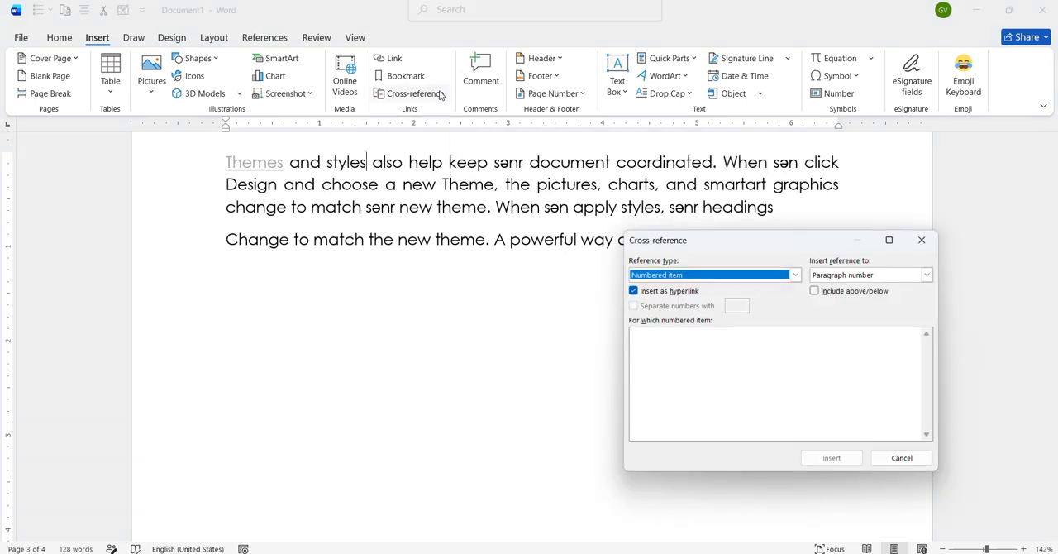
left_click(795, 275)
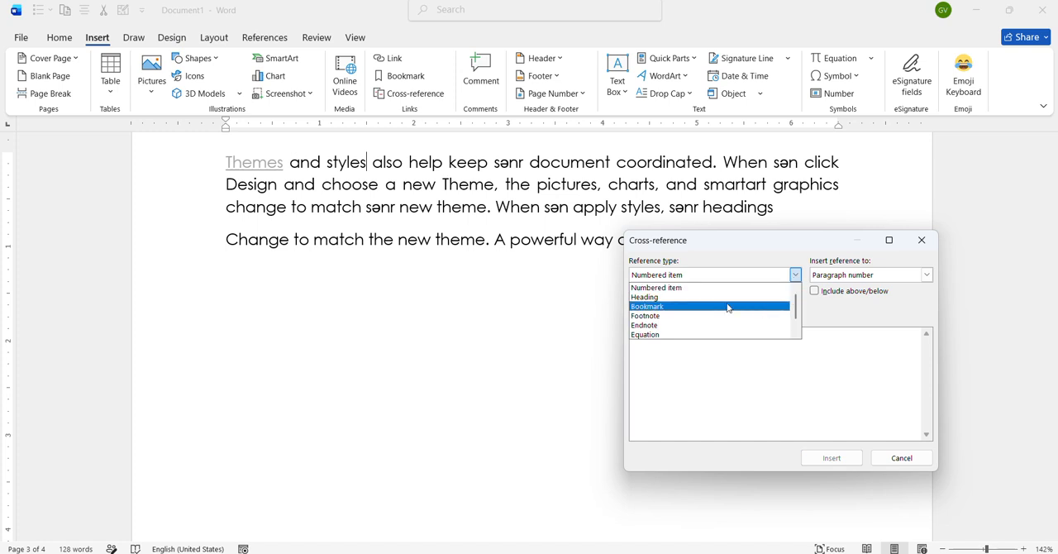
left_click(701, 296)
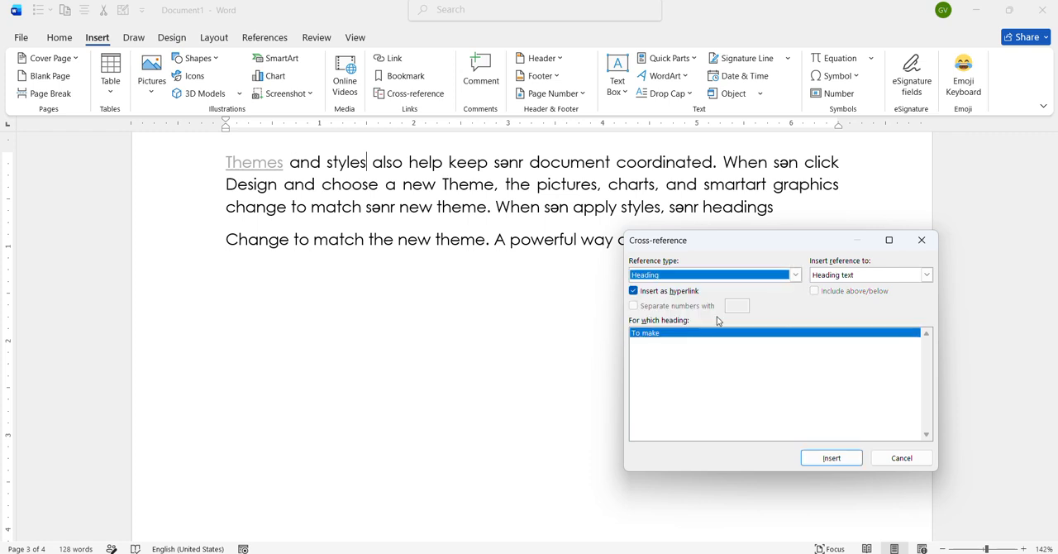
left_click(832, 460)
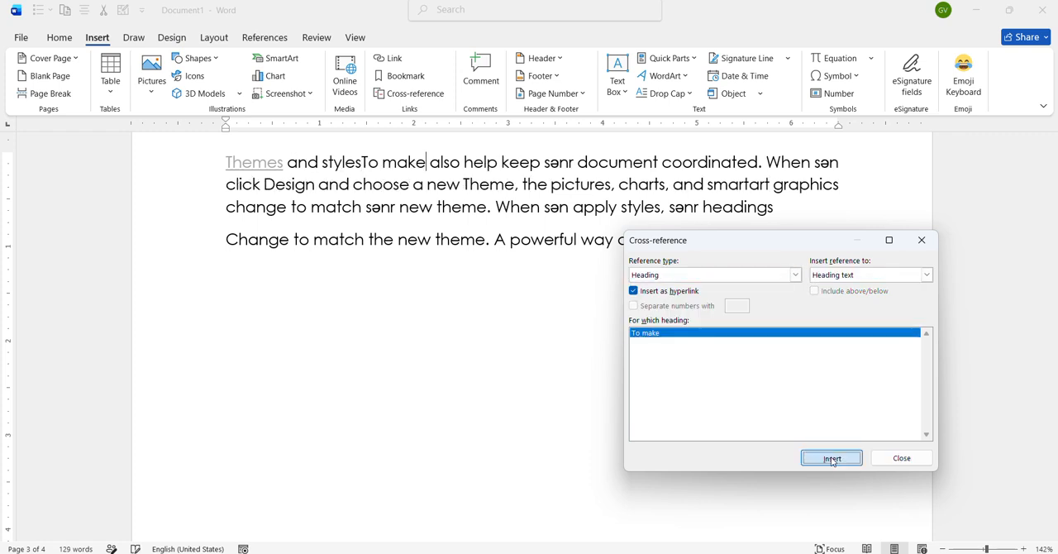
left_click(832, 460)
left_click(832, 460)
left_click(831, 460)
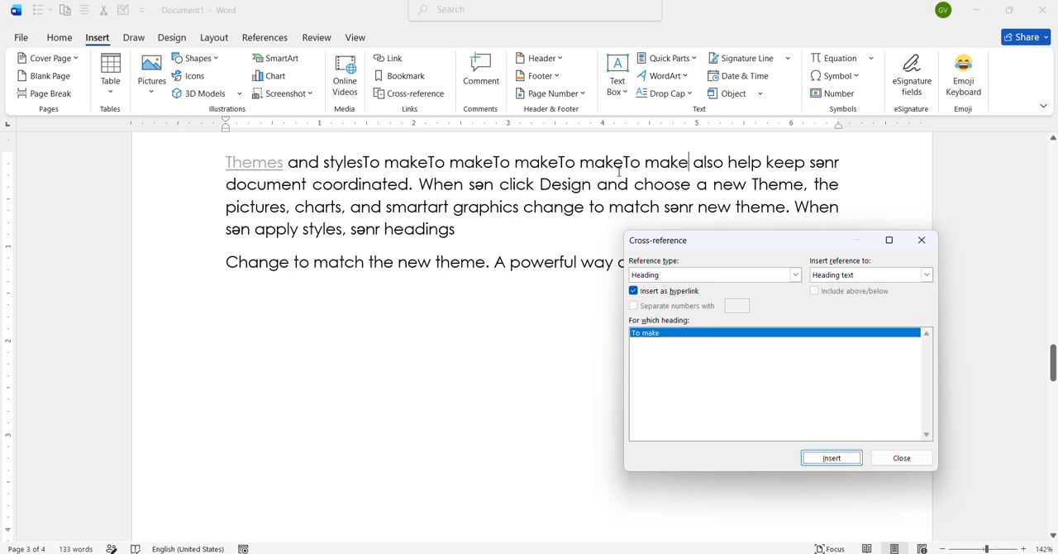
- Insert two cross-references to the text of bookmark "son" after the heading references, and close the cross-reference dialog
left_click(794, 276)
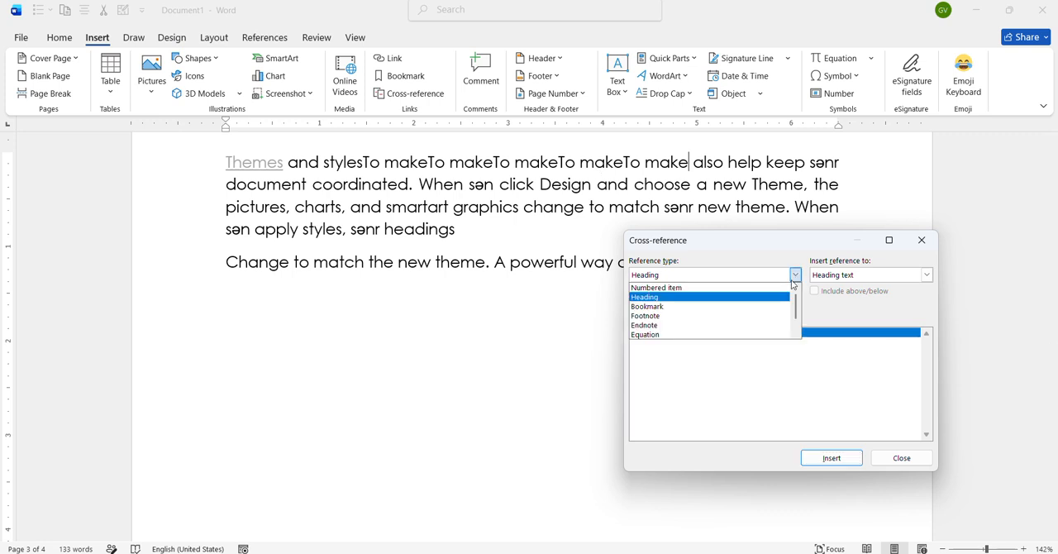
left_click(773, 306)
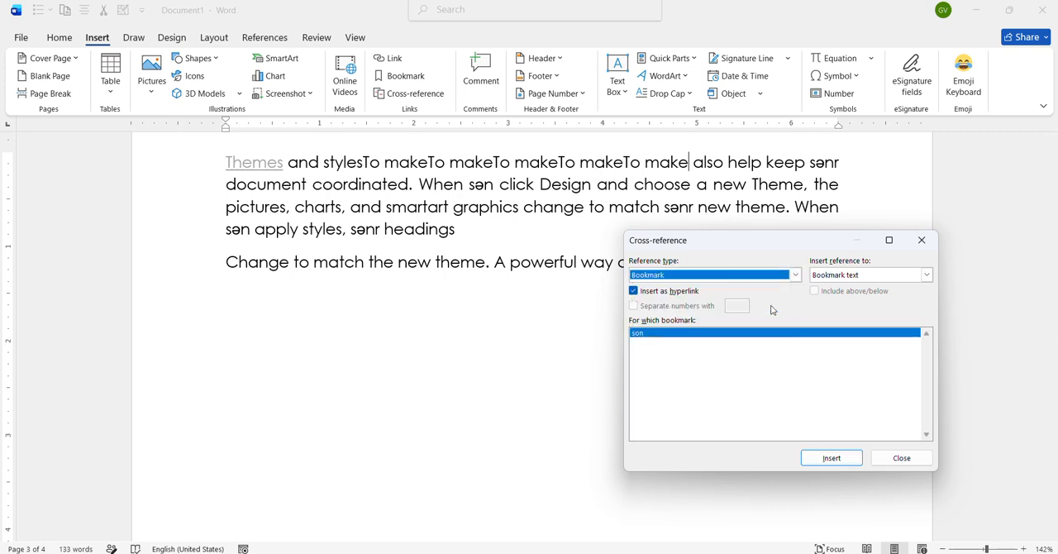
left_click(841, 459)
left_click(841, 459)
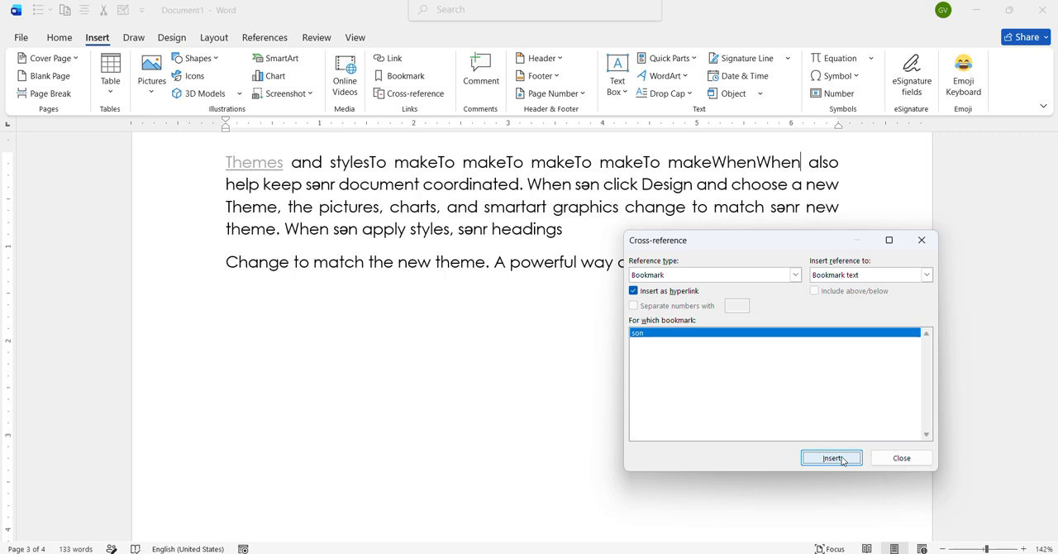
left_click(919, 239)
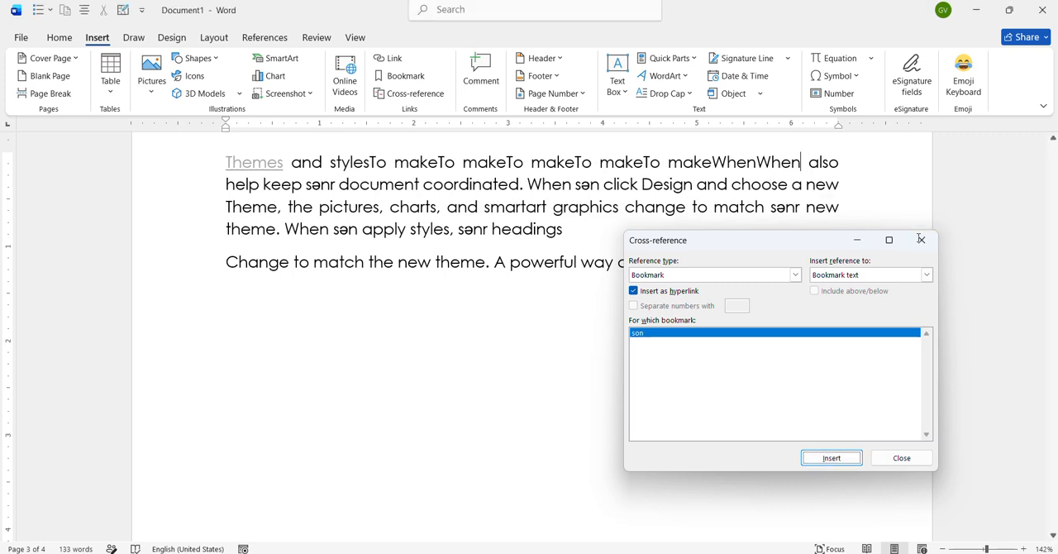
- Start a new line after the last paragraph and add the comment "əla" on its final word "way"
left_click(738, 261)
key("Return")
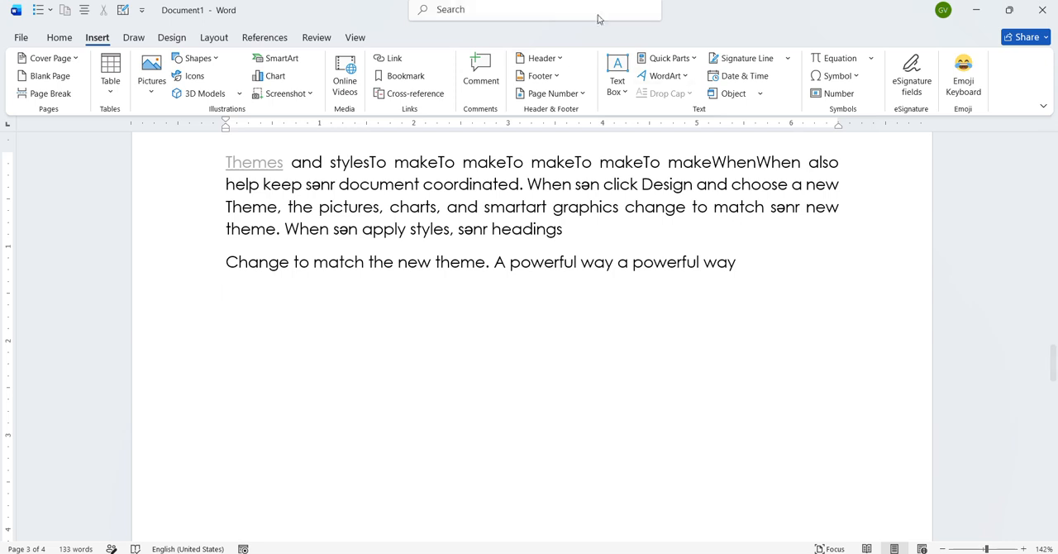
left_click(485, 88)
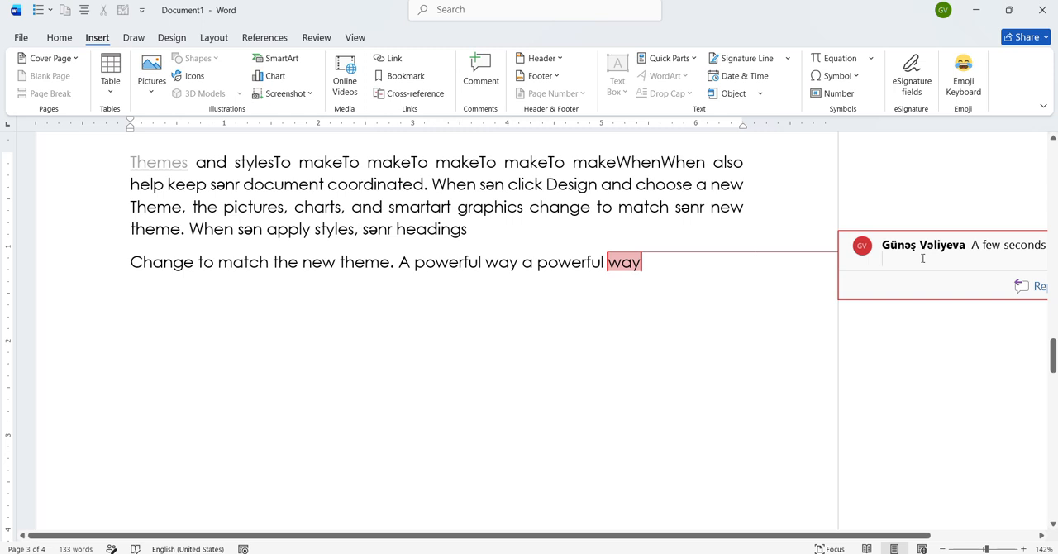
type("əla")
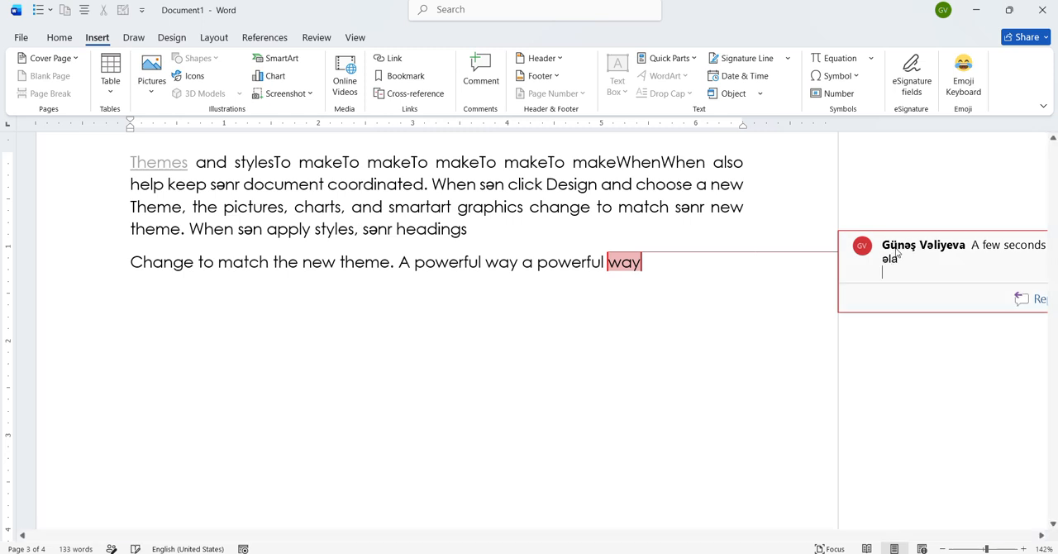
left_click(721, 275)
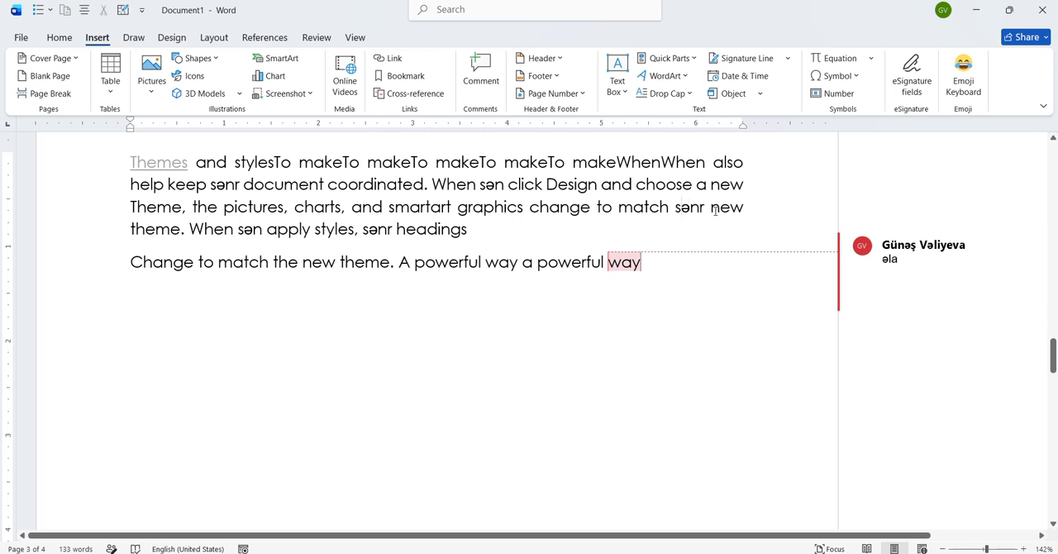
- Add the comment "dtr" to the words "sənr new" in the third line of the first paragraph
left_click_drag(746, 207, 675, 207)
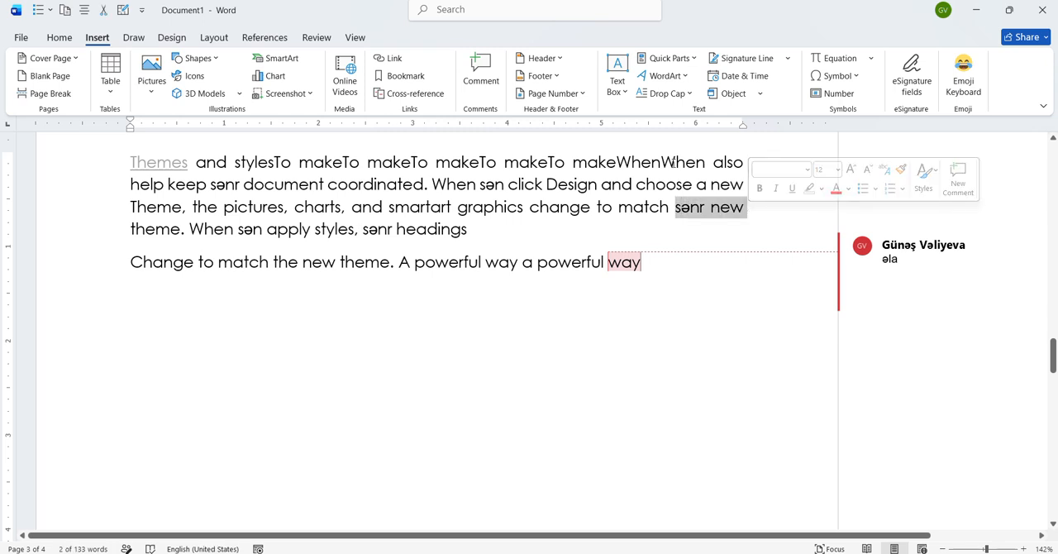
left_click(480, 75)
type("dtr")
left_click(732, 290)
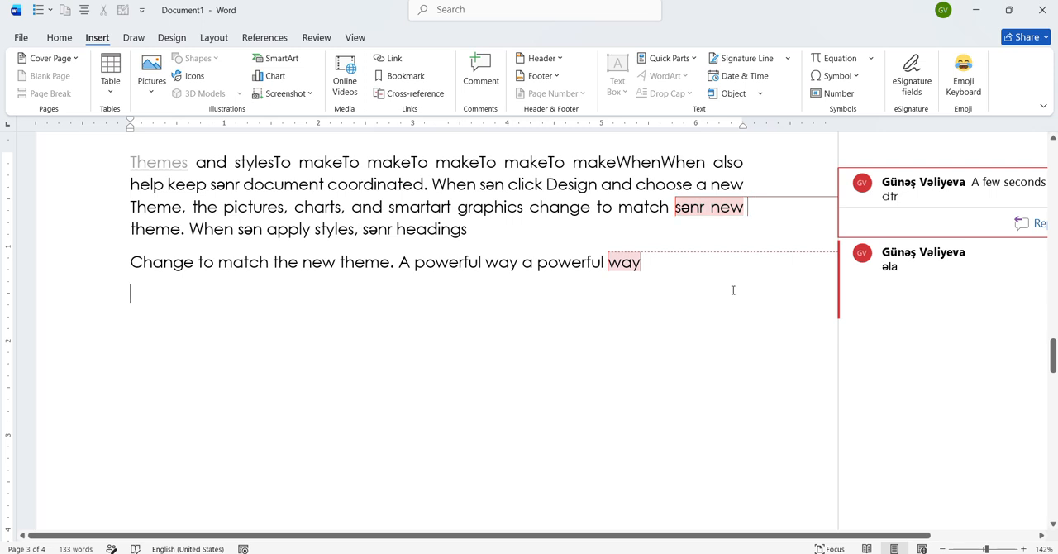
- Delete the comment "əla" on "way" and the comment "dtr" on "sənr new"
left_click(935, 267)
right_click(928, 269)
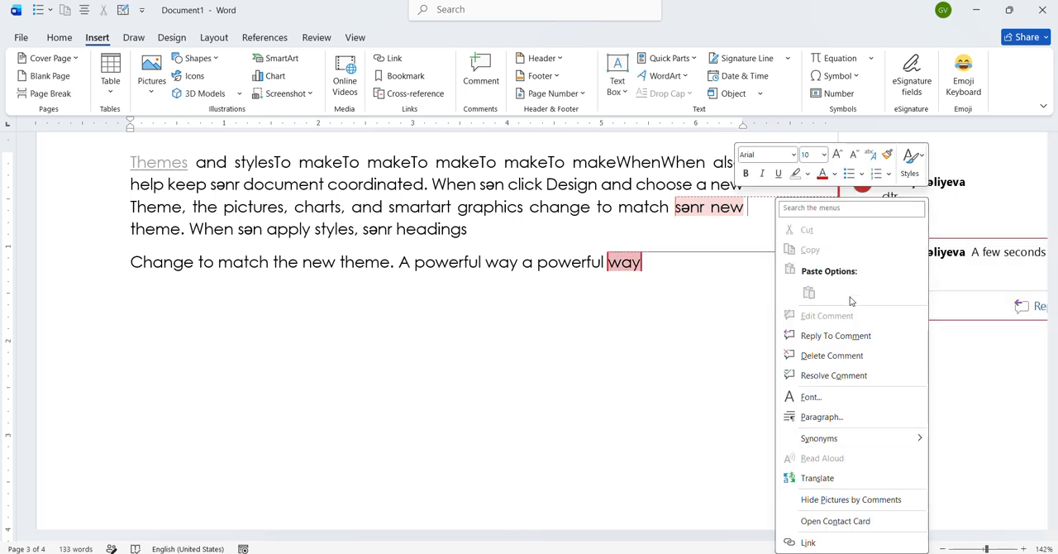
left_click(852, 356)
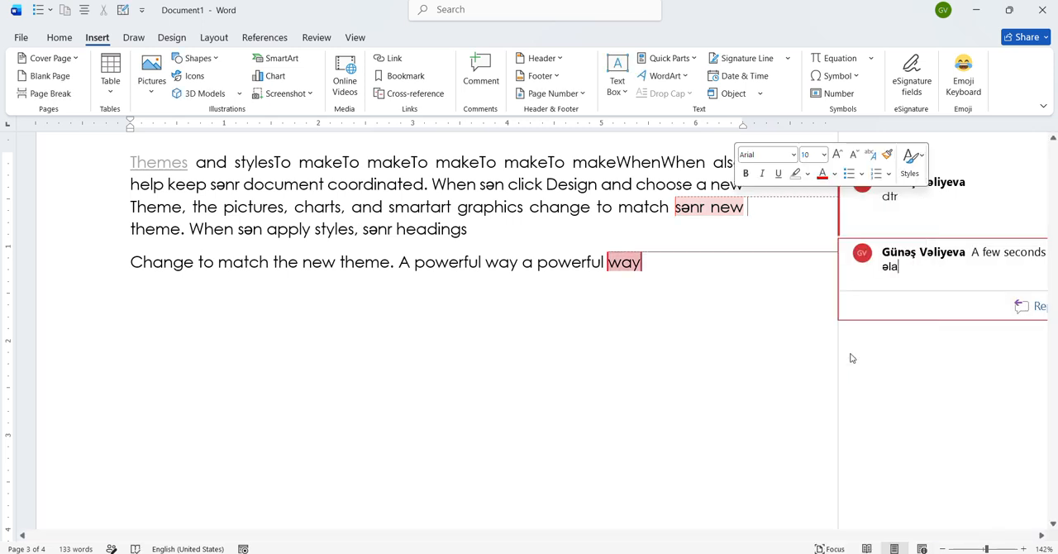
left_click(899, 199)
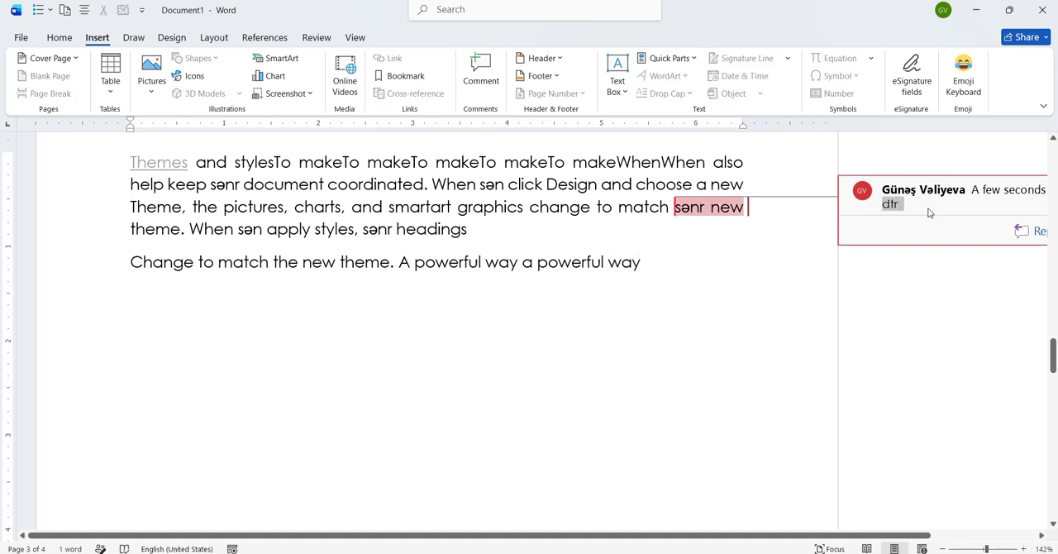
right_click(929, 212)
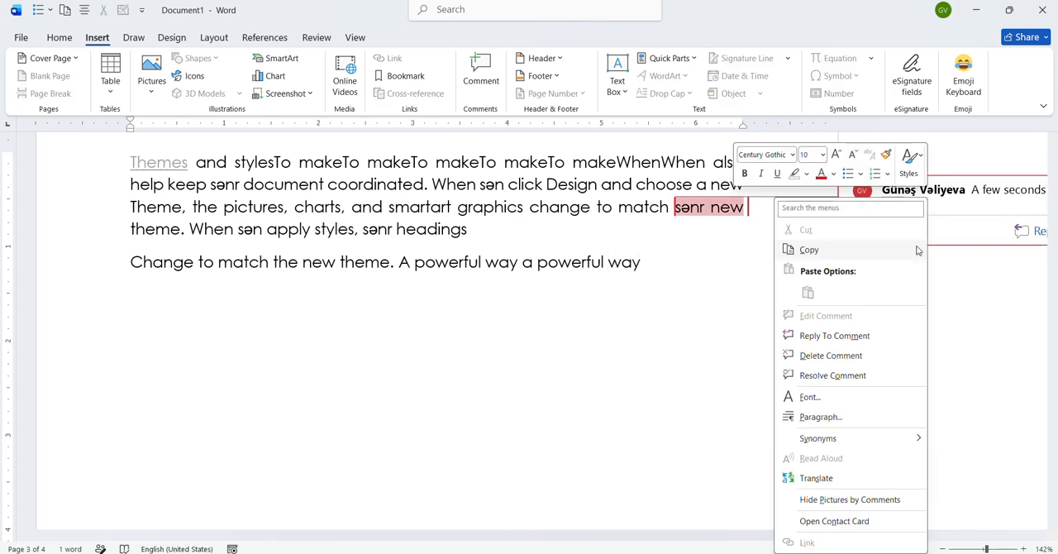
left_click(831, 355)
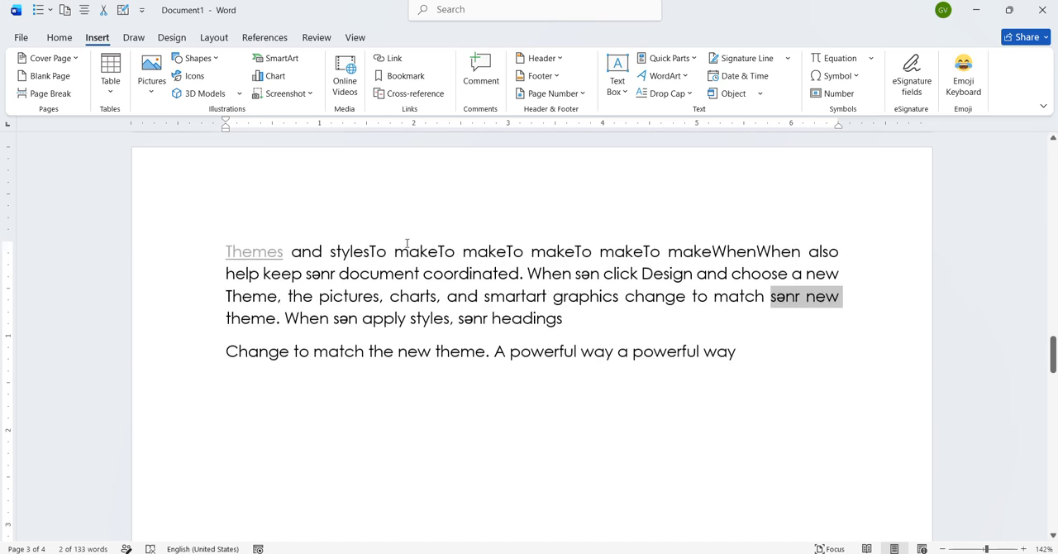
- Add the built-in Banded header with the title "INFO" and leave header editing
left_click(226, 249)
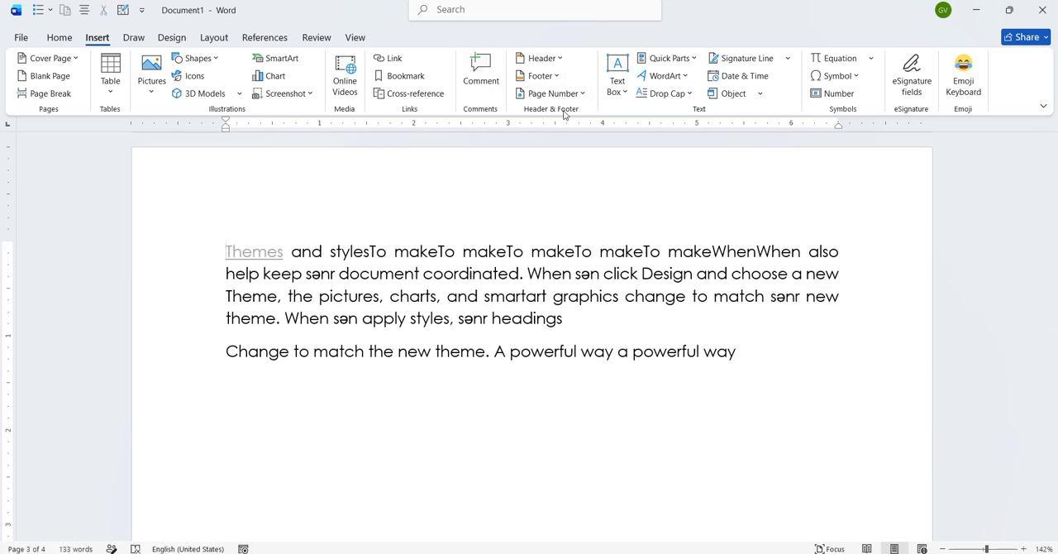
left_click(560, 60)
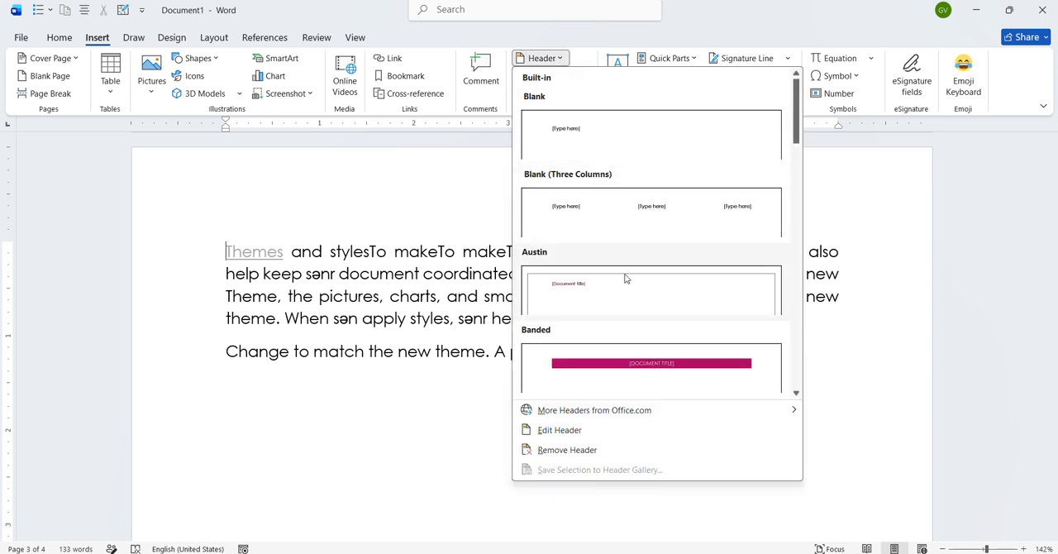
left_click(647, 357)
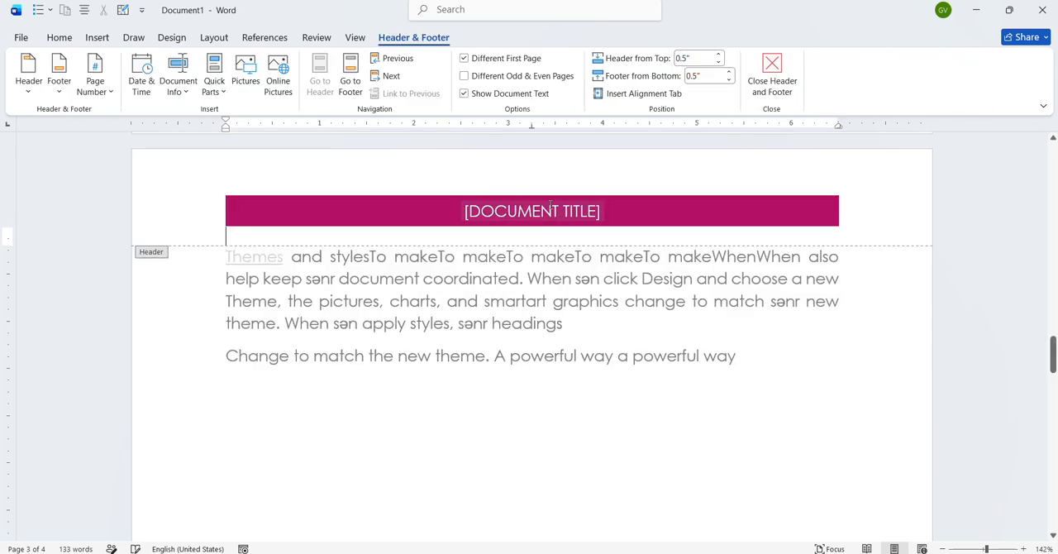
left_click(584, 207)
type("INFO")
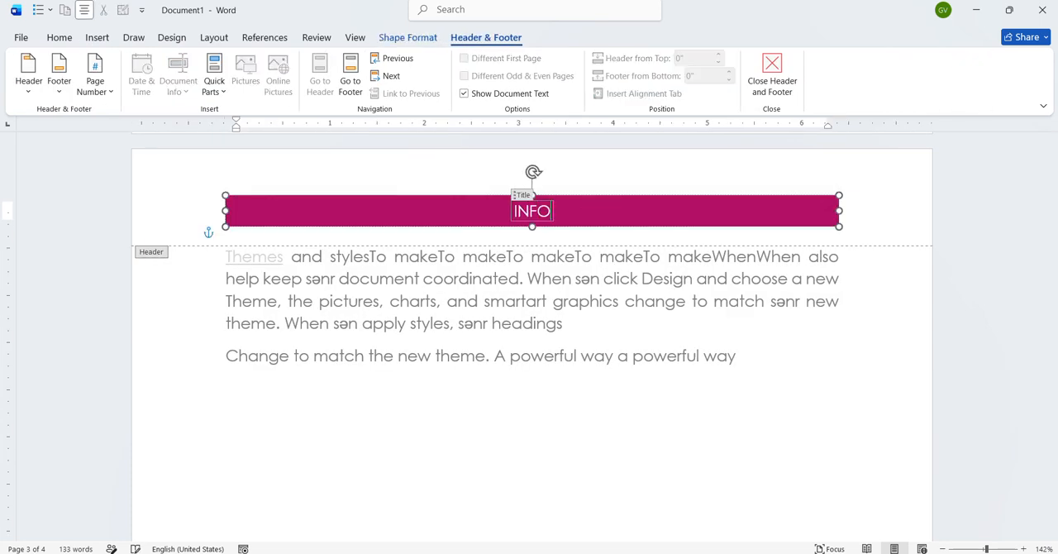
left_click(771, 82)
- Look through the document pages to check the "INFO" header on each of them
scroll(612, 269, "up", 2)
scroll(584, 307, "up", 20)
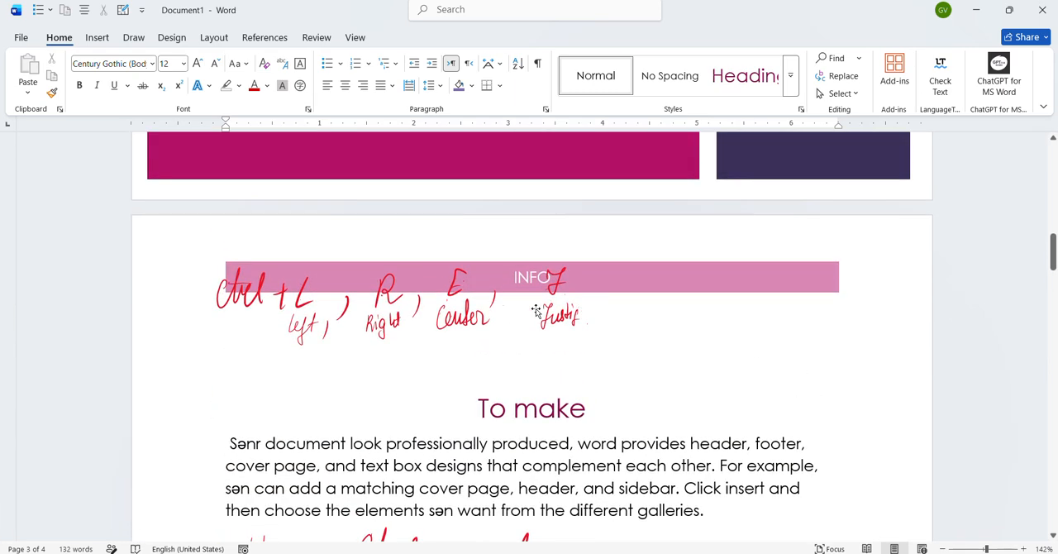
scroll(521, 279, "down", 1)
scroll(521, 280, "down", 15)
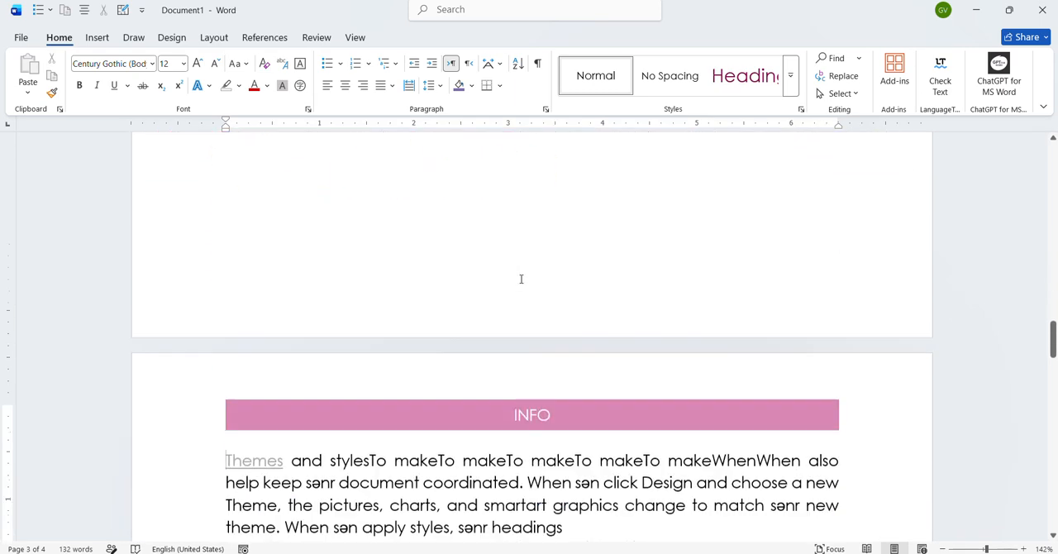
scroll(521, 280, "up", 2)
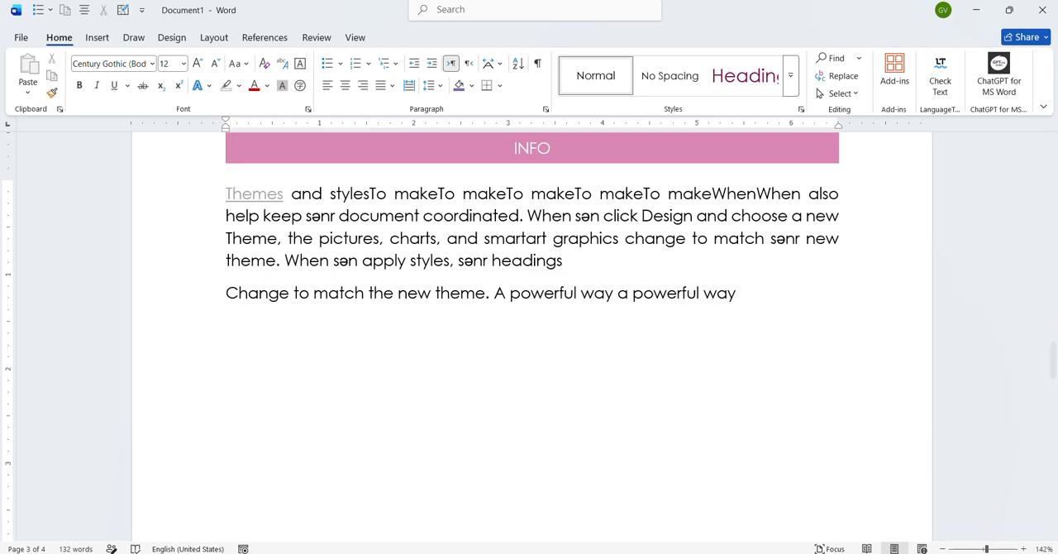
- Switch to 16.02.2025 info qəbul.dotm, examine the header on its first page, and return to Document1
mouse_move(529, 552)
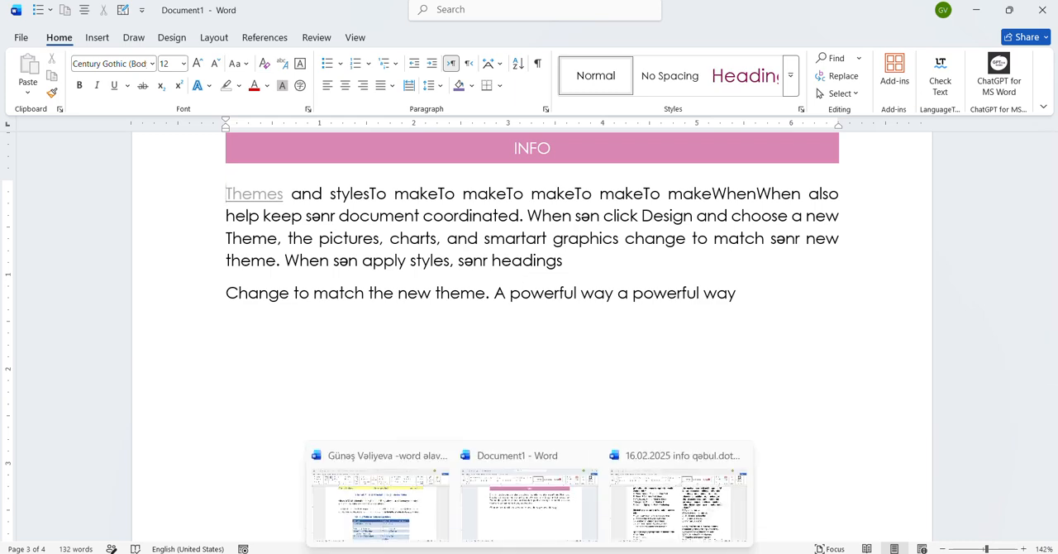
left_click(667, 509)
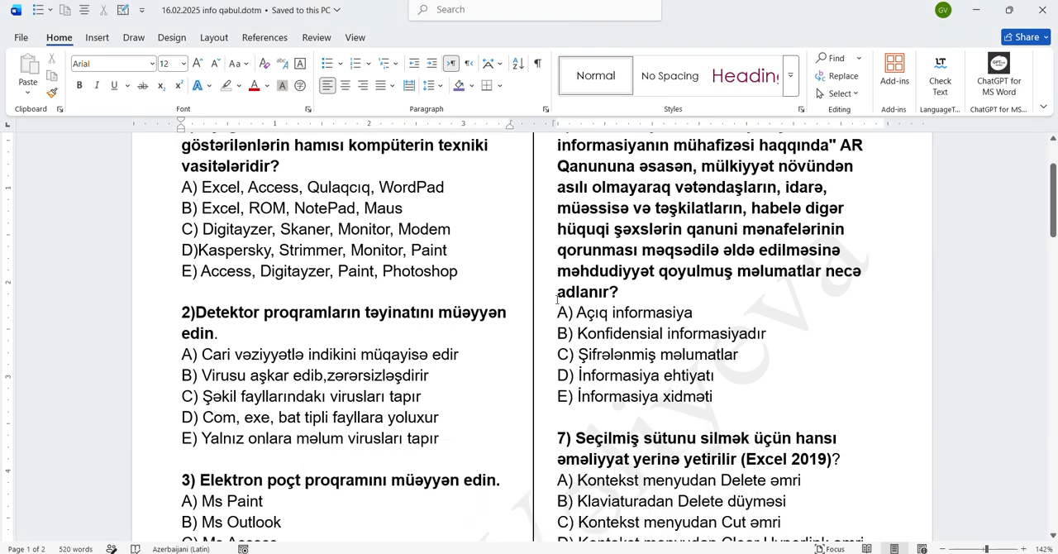
scroll(257, 185, "up", 3)
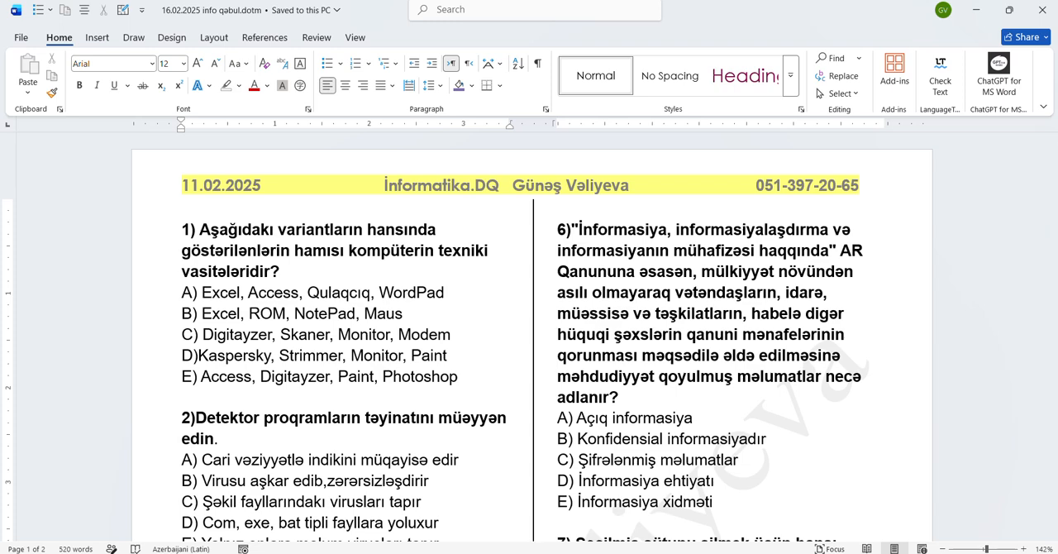
left_click(543, 519)
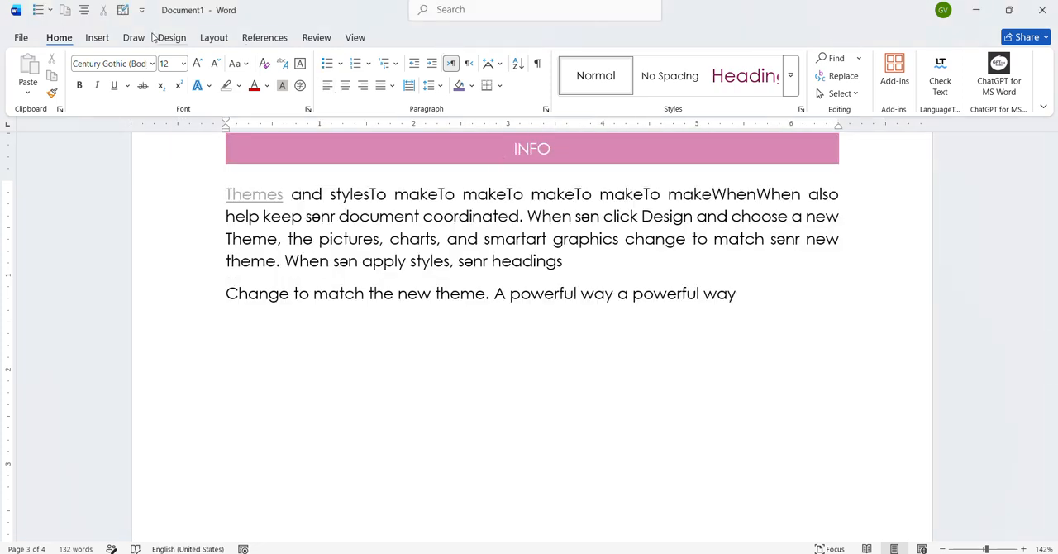
- Remove the document's footer and the "INFO" header from its pages
left_click(98, 37)
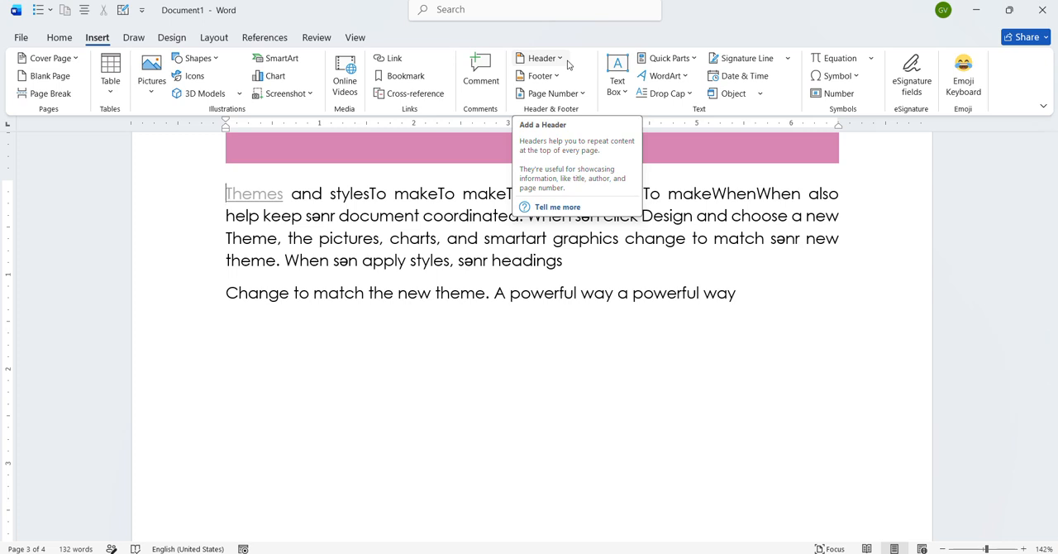
left_click(543, 75)
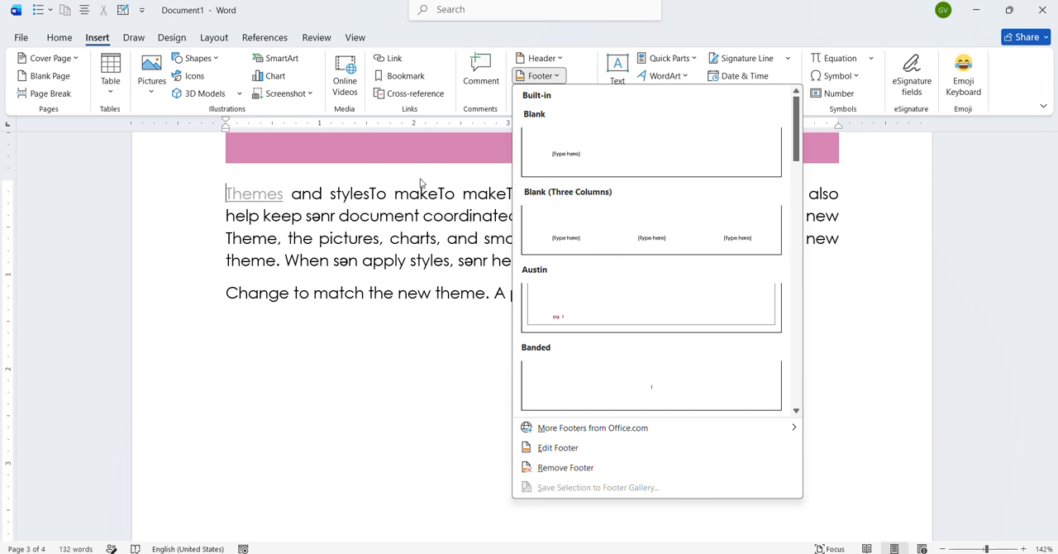
left_click(587, 471)
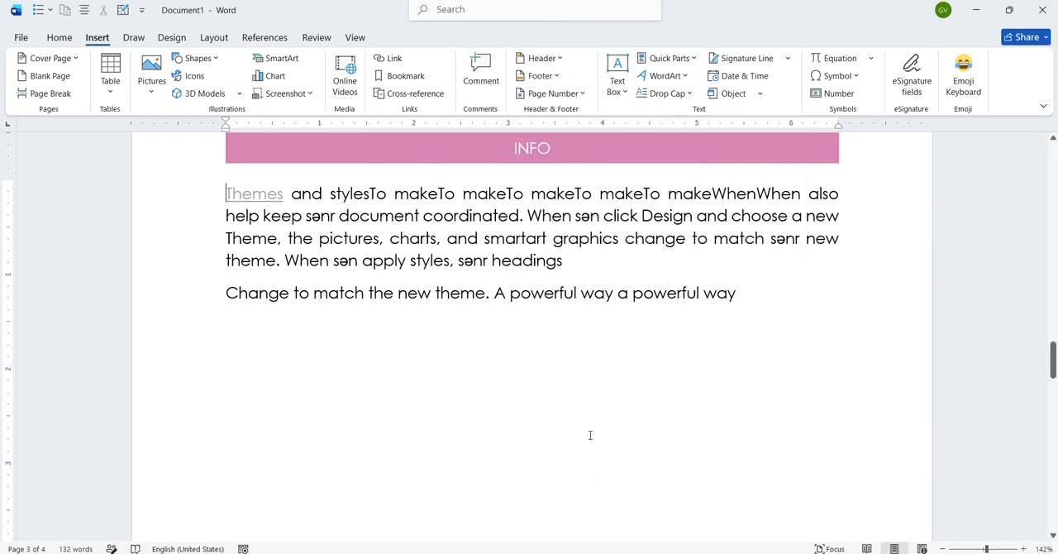
left_click(562, 65)
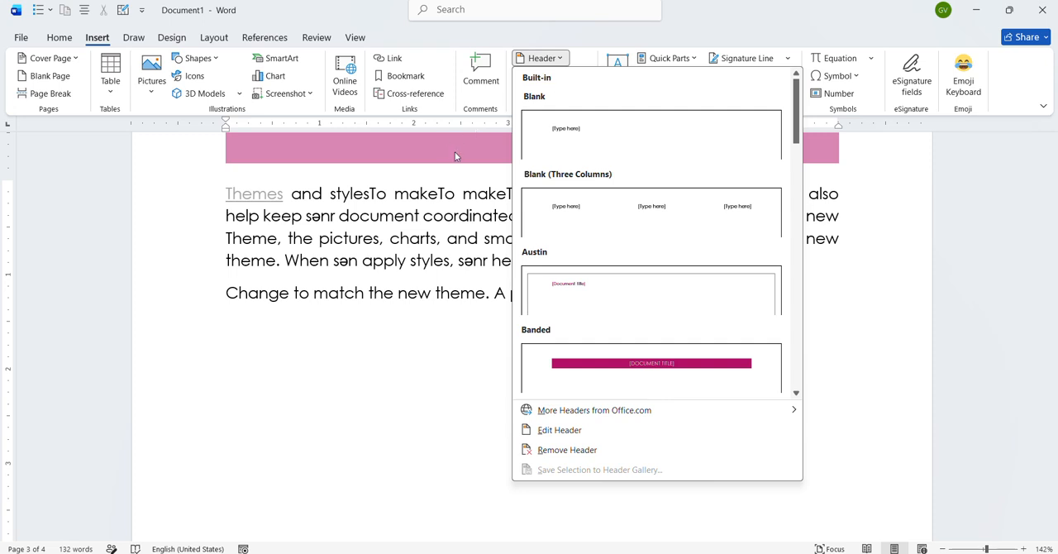
left_click(579, 449)
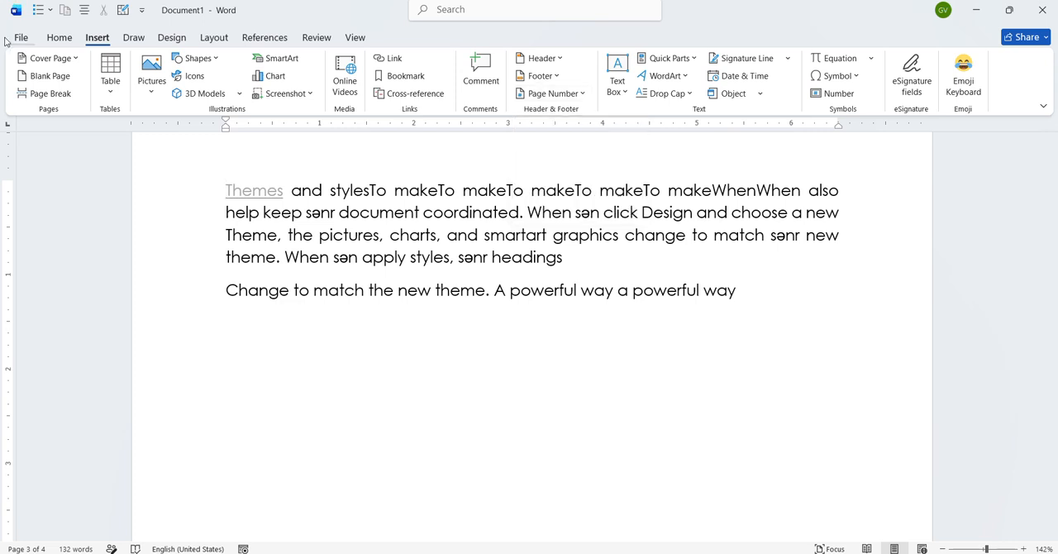
- Apply list numbering to the paragraph beginning with "Themes" and remove the numbering again
left_click(59, 37)
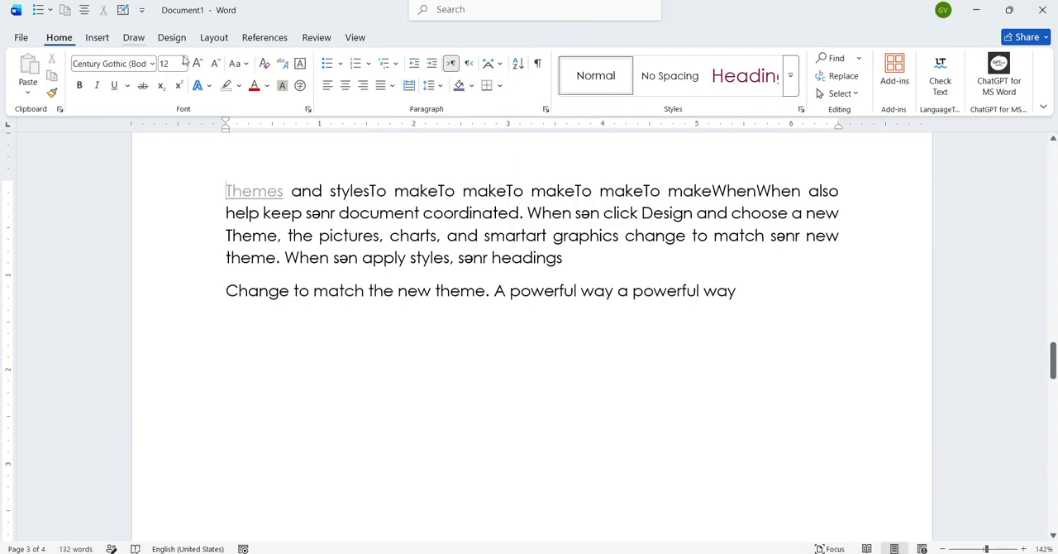
left_click(358, 65)
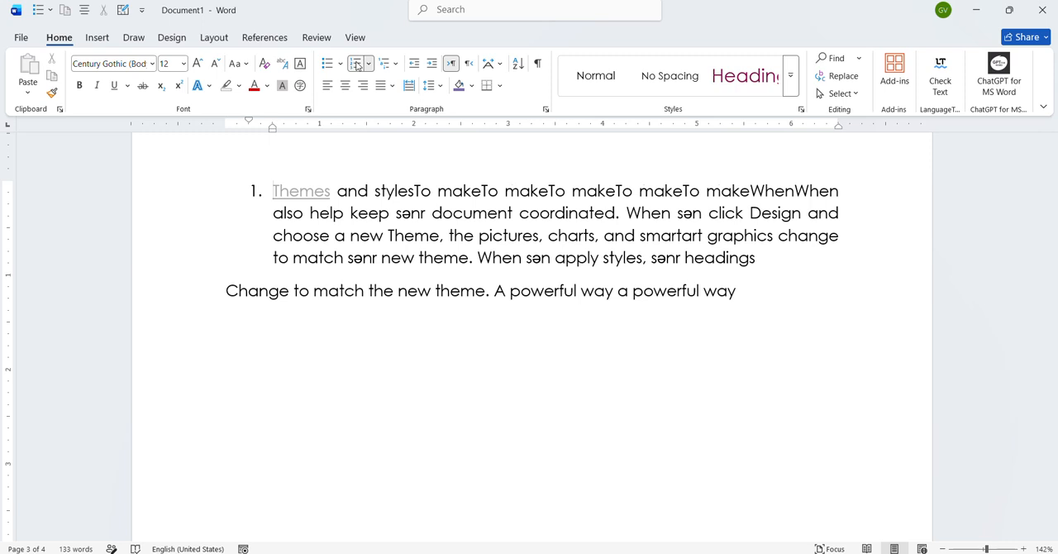
left_click(358, 66)
- Insert a plain left-aligned page number at the top of the pages and check it on pages 2 and 3
left_click(96, 37)
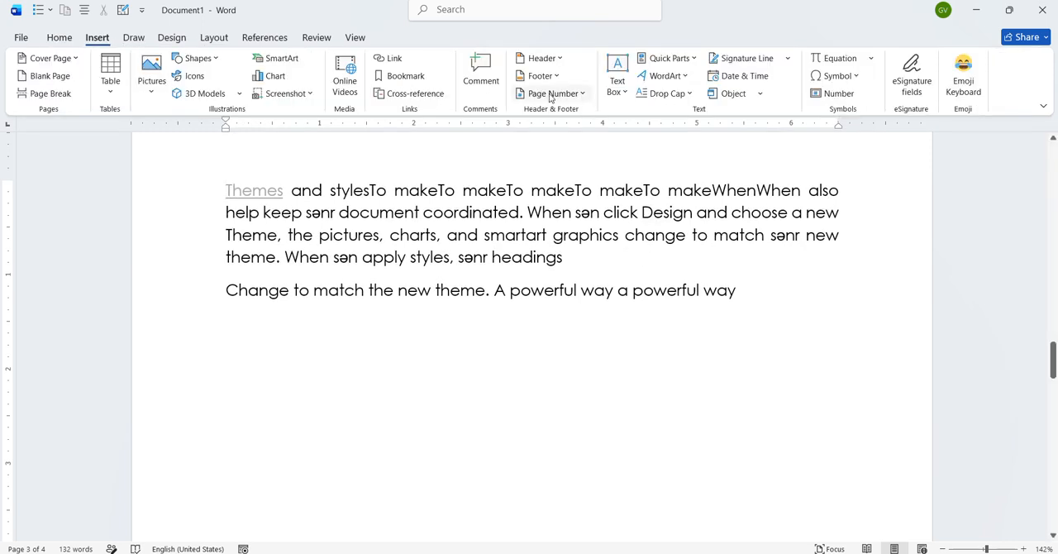
left_click(584, 92)
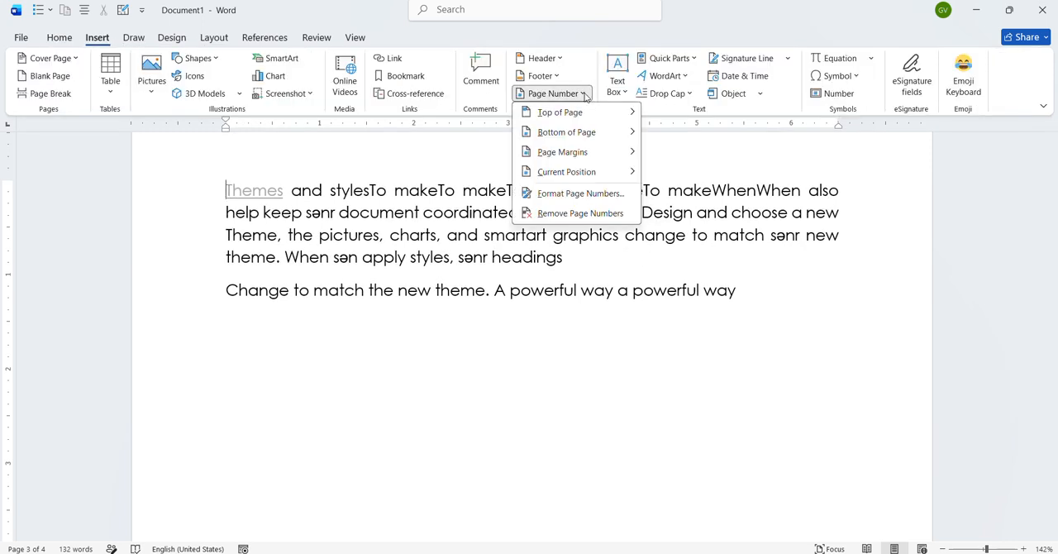
mouse_move(583, 112)
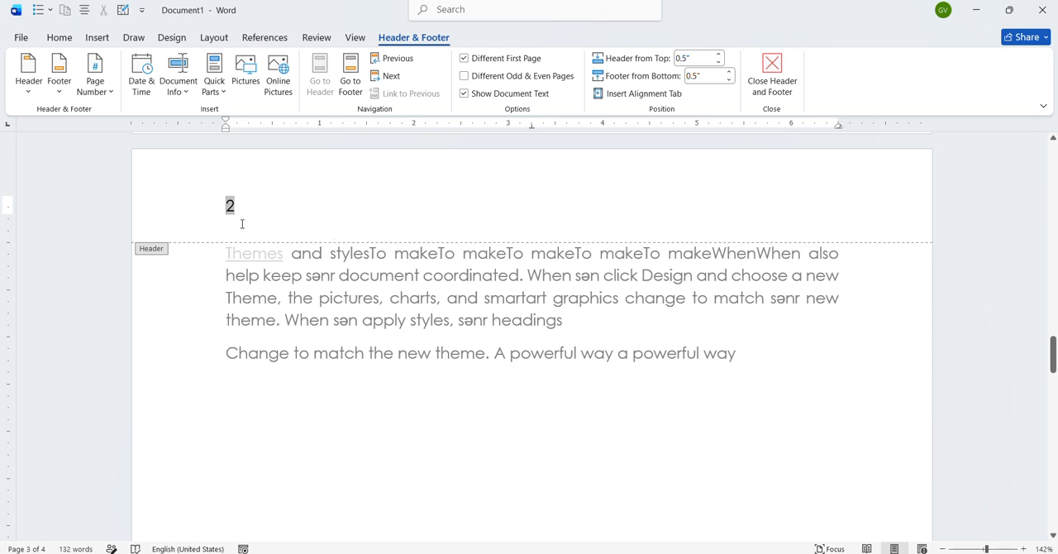
scroll(240, 221, "up", 7)
scroll(240, 222, "down", 5)
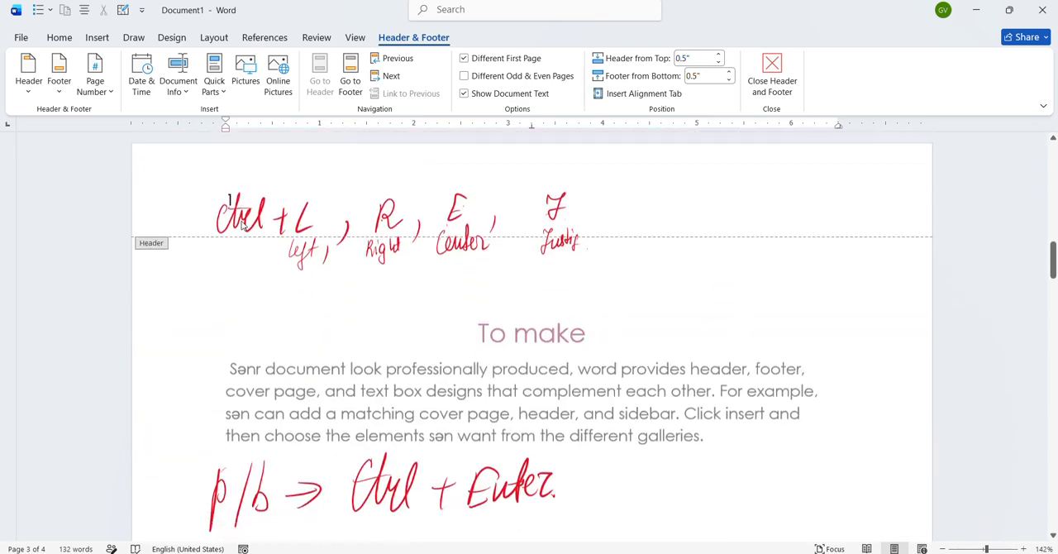
left_click(302, 288)
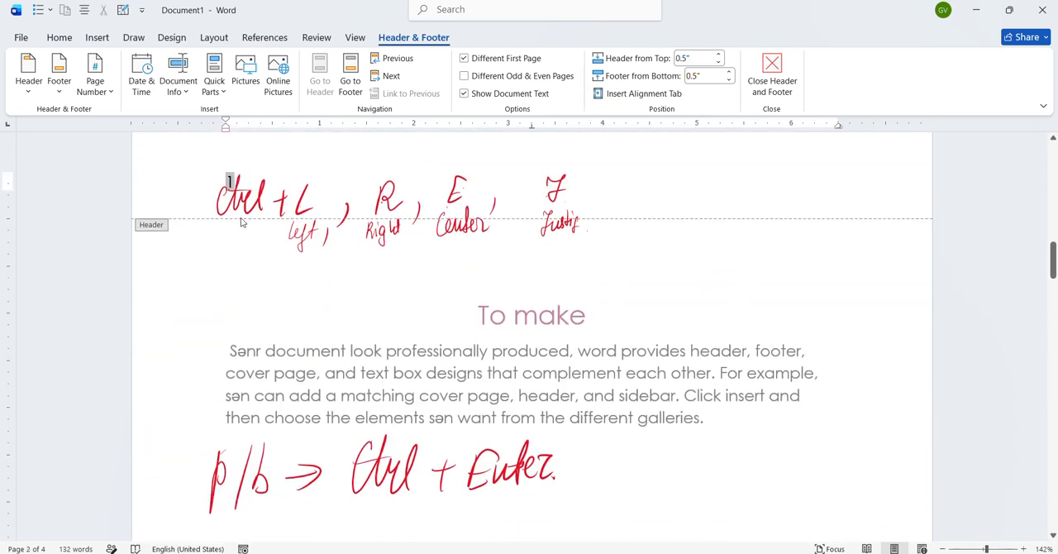
scroll(328, 467, "down", 10)
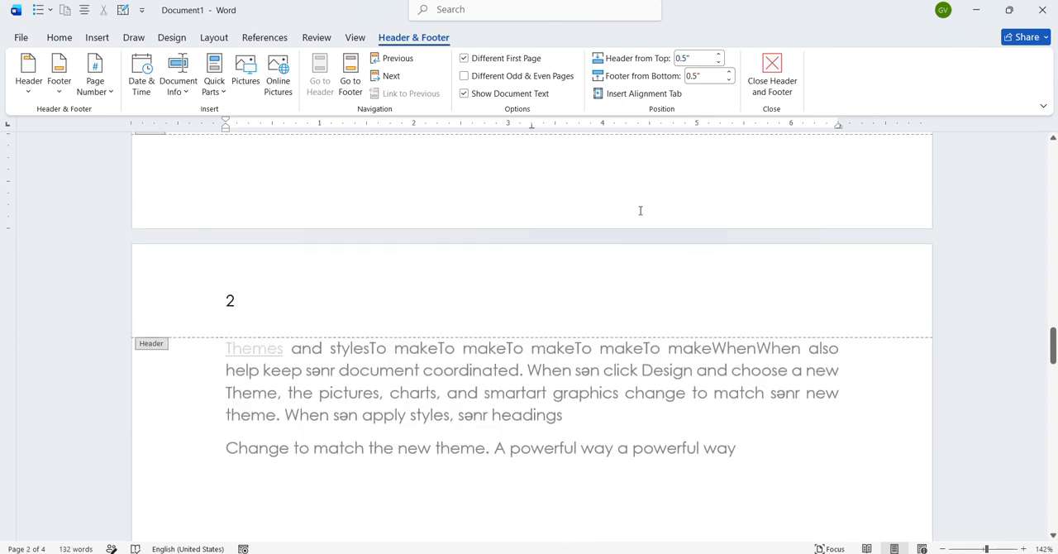
- Add a centred page number at the bottom of the pages with Plain Number 2 and leave header and footer editing
left_click(96, 37)
left_click(574, 94)
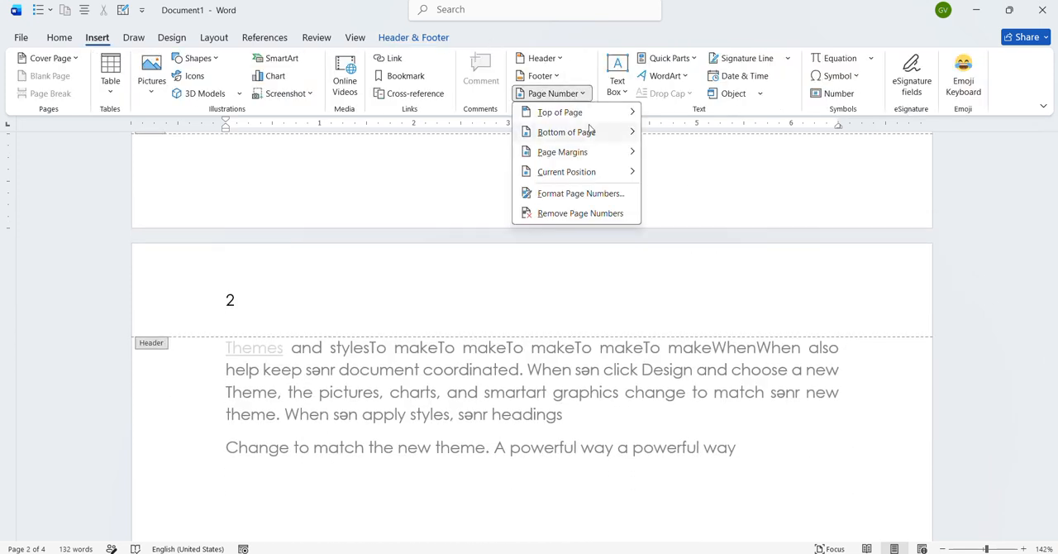
mouse_move(592, 133)
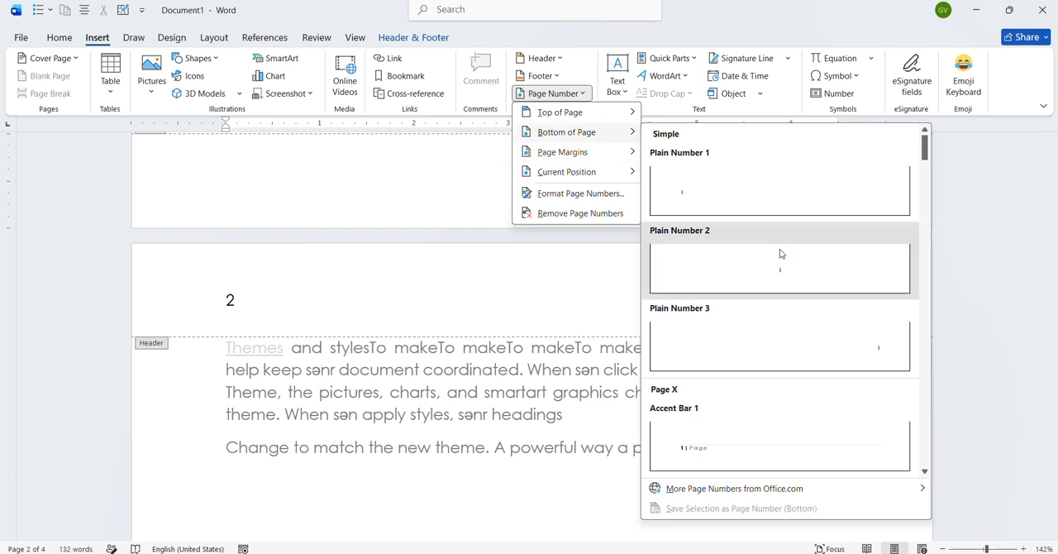
left_click(782, 253)
scroll(608, 356, "up", 5)
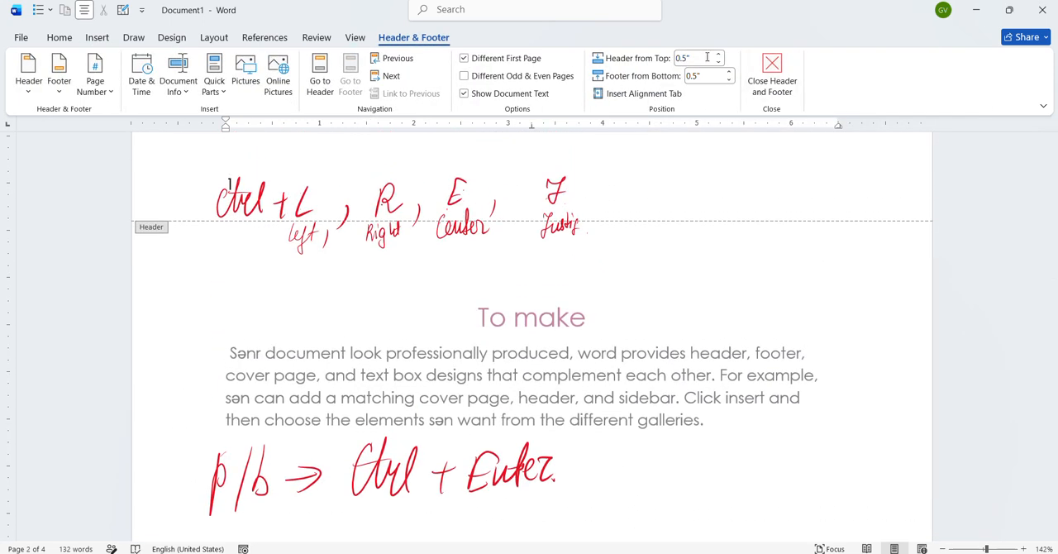
left_click(773, 74)
- Review the page number placement options and set the page numbering to start at 5
left_click(97, 38)
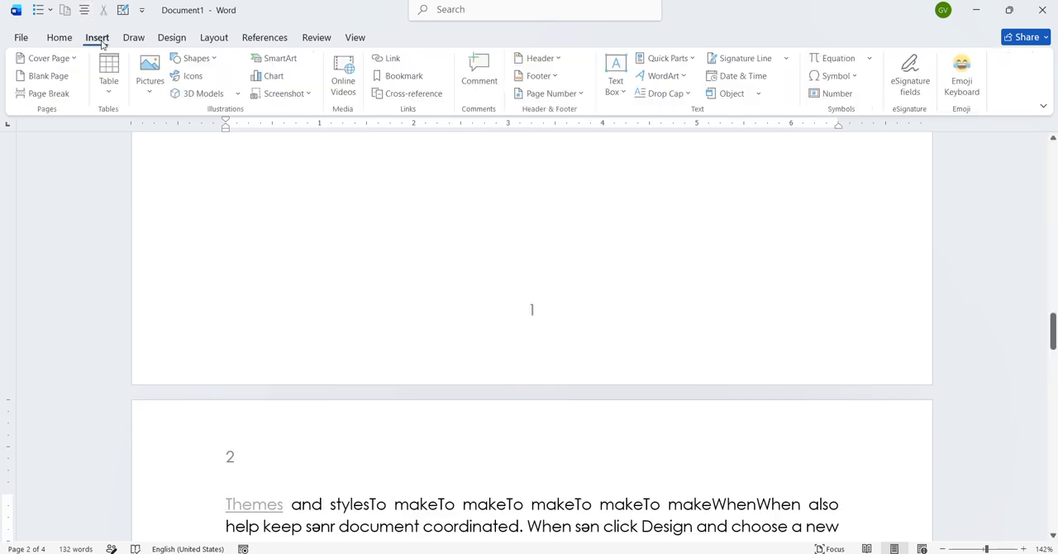
left_click(581, 93)
mouse_move(586, 110)
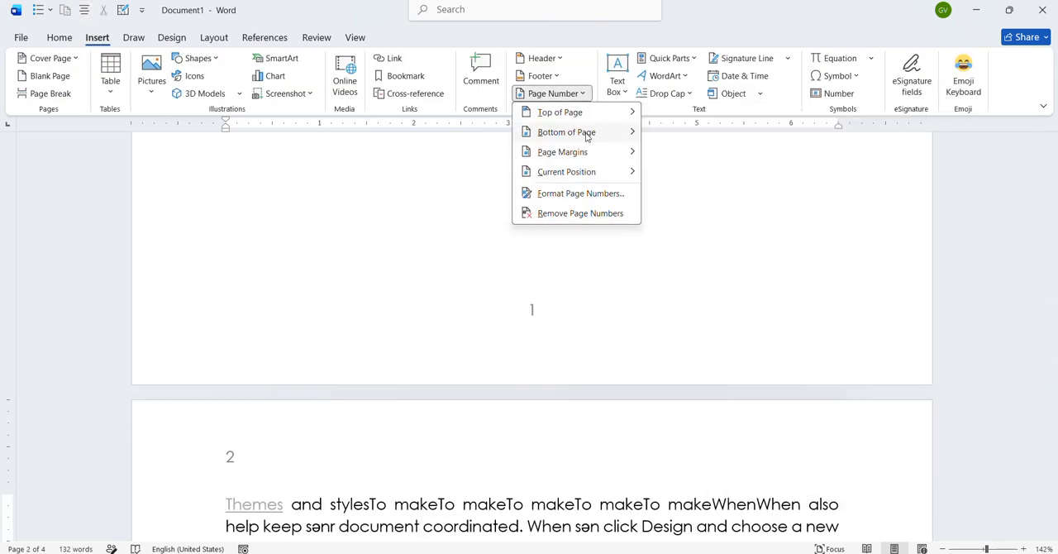
mouse_move(587, 137)
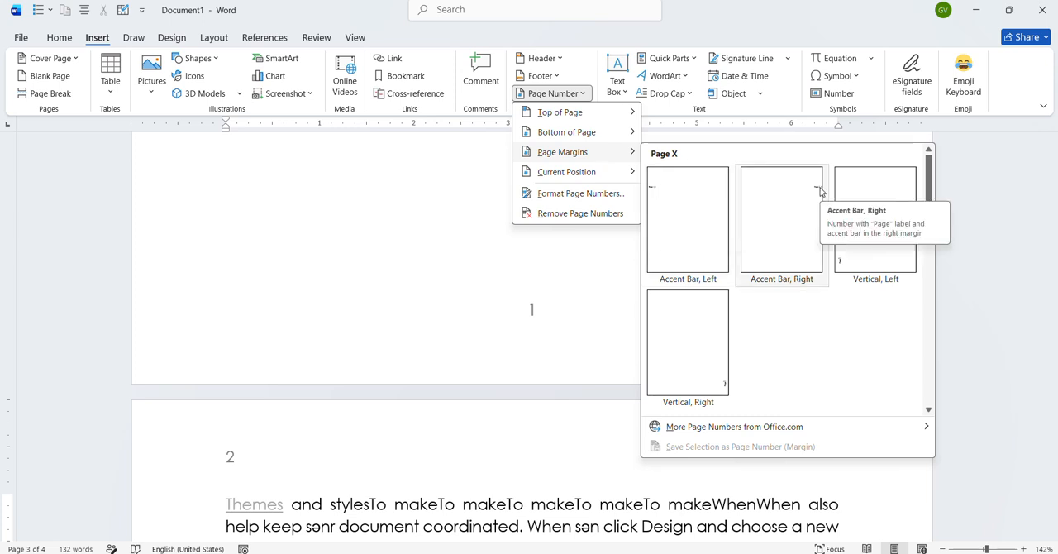
mouse_move(562, 176)
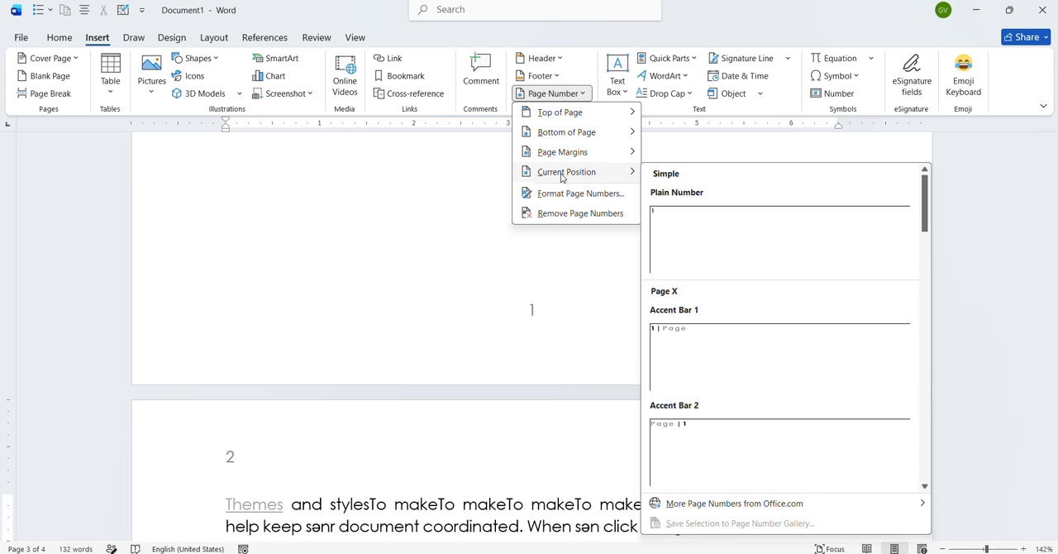
left_click(571, 193)
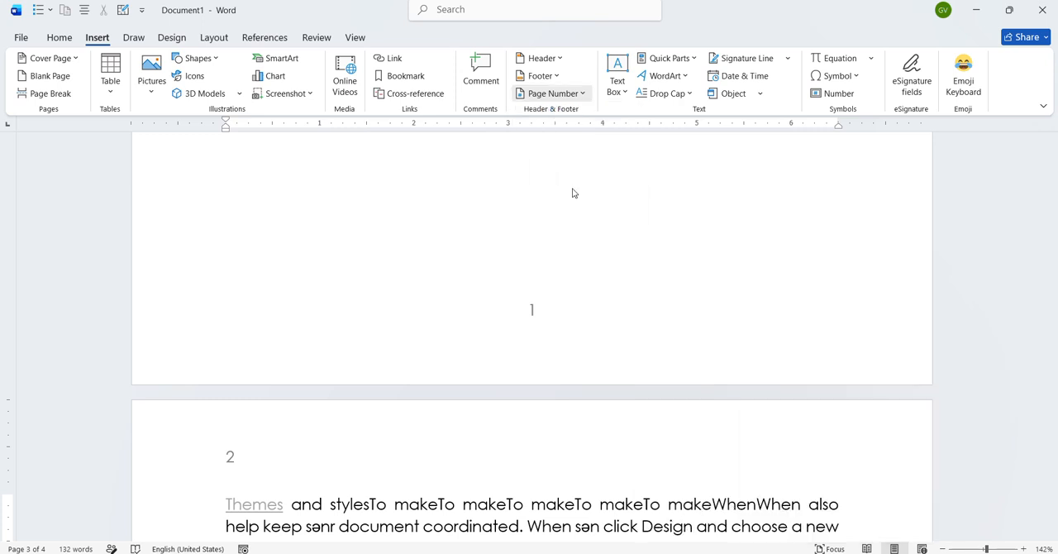
left_click(515, 321)
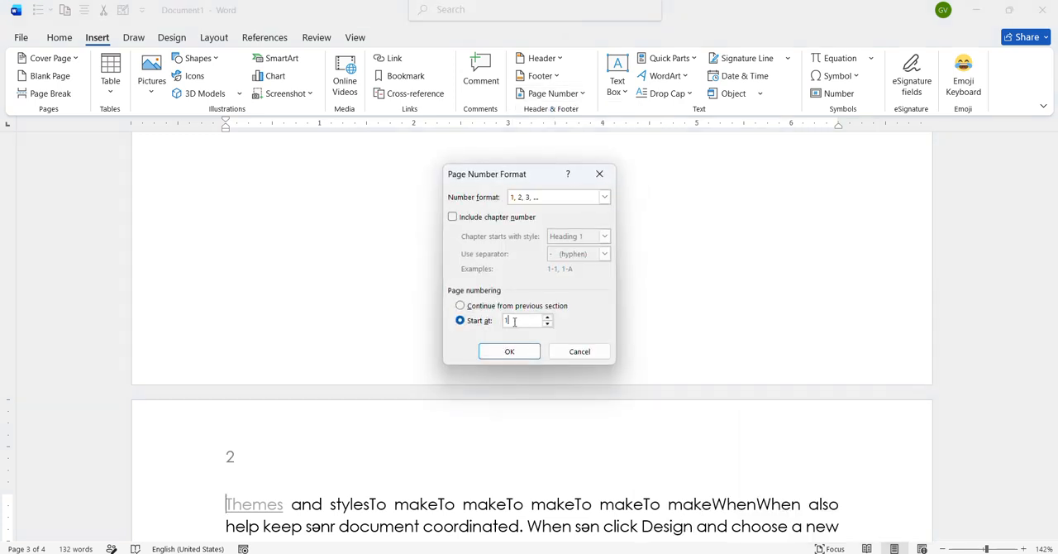
type("5")
left_click(509, 352)
left_click(584, 93)
left_click(425, 319)
scroll(597, 307, "down", 1)
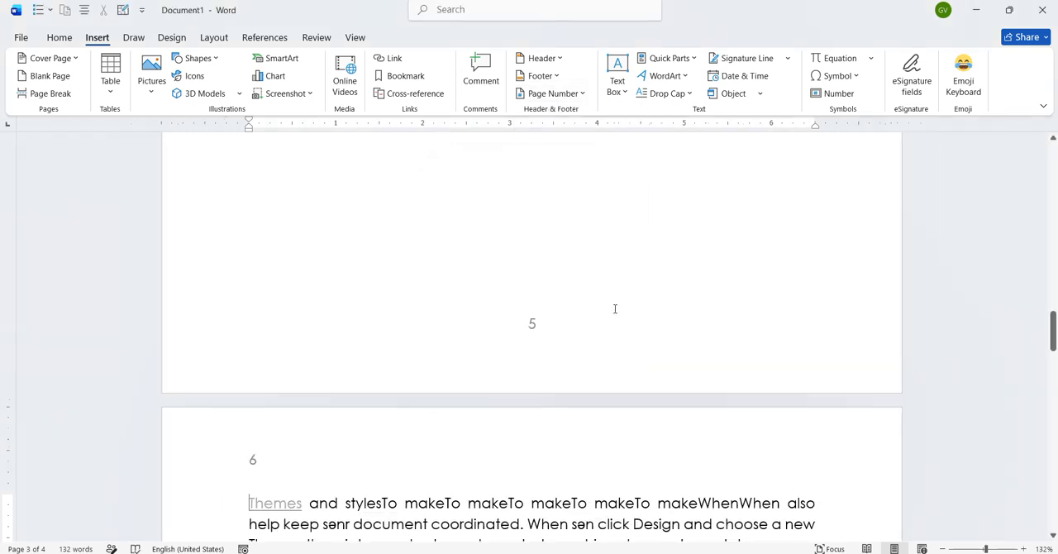
- Check the page numbers across the pages and remove them all from the document
left_click(583, 93)
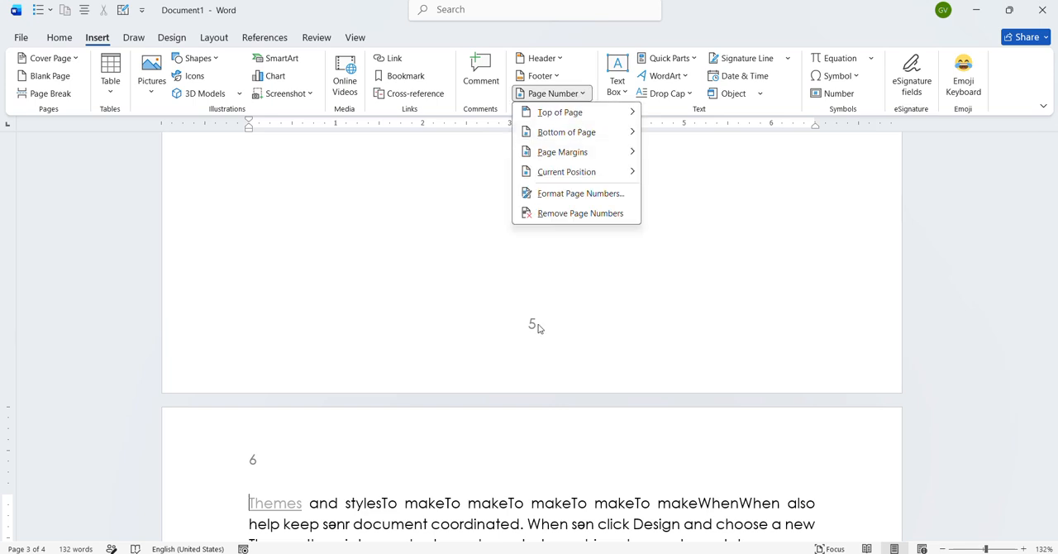
scroll(538, 327, "down", 10)
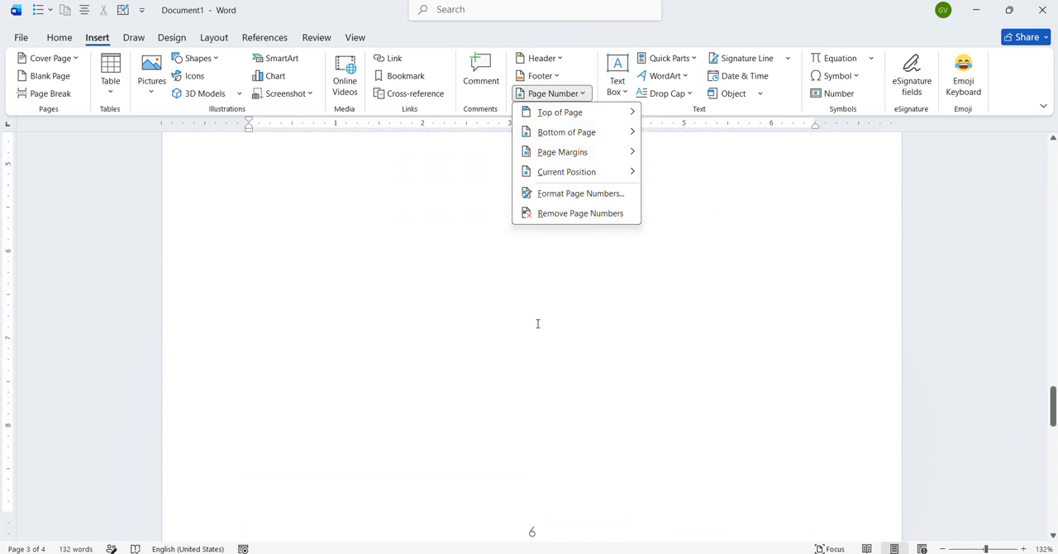
scroll(520, 403, "down", 4)
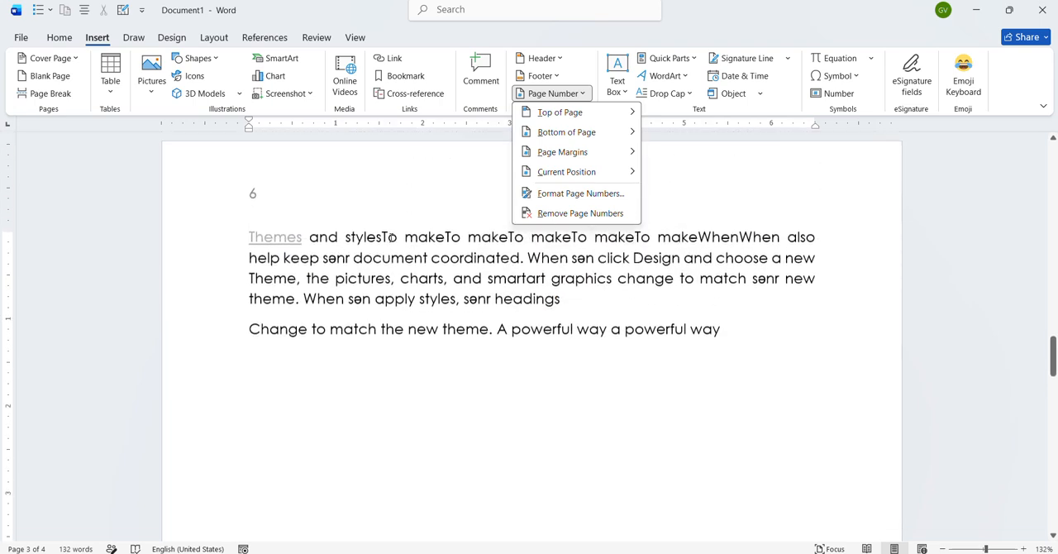
left_click(601, 213)
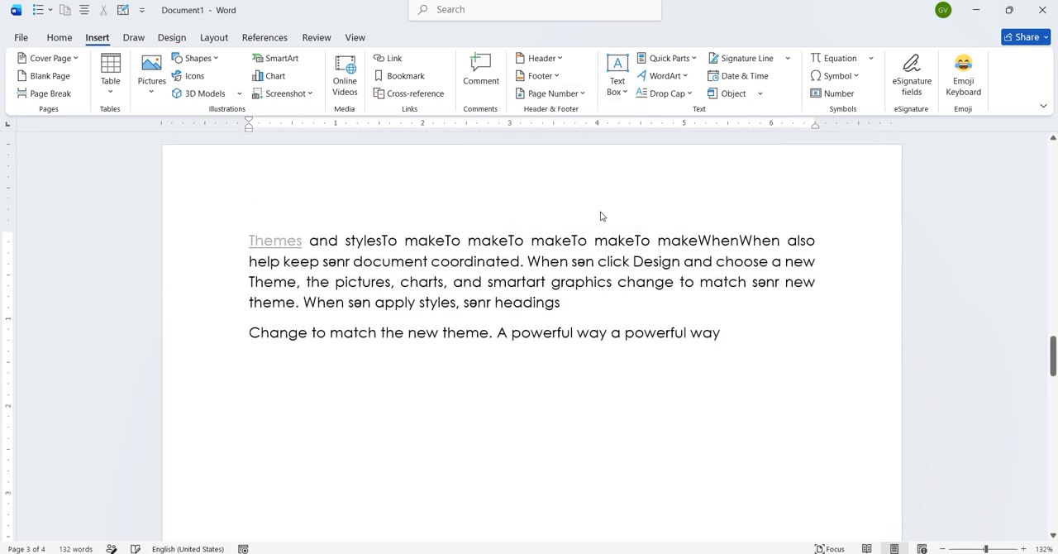
- Keep the page numbering start at 5, insert Plain Number 2 at the top of the pages, and leave header editing
left_click(579, 95)
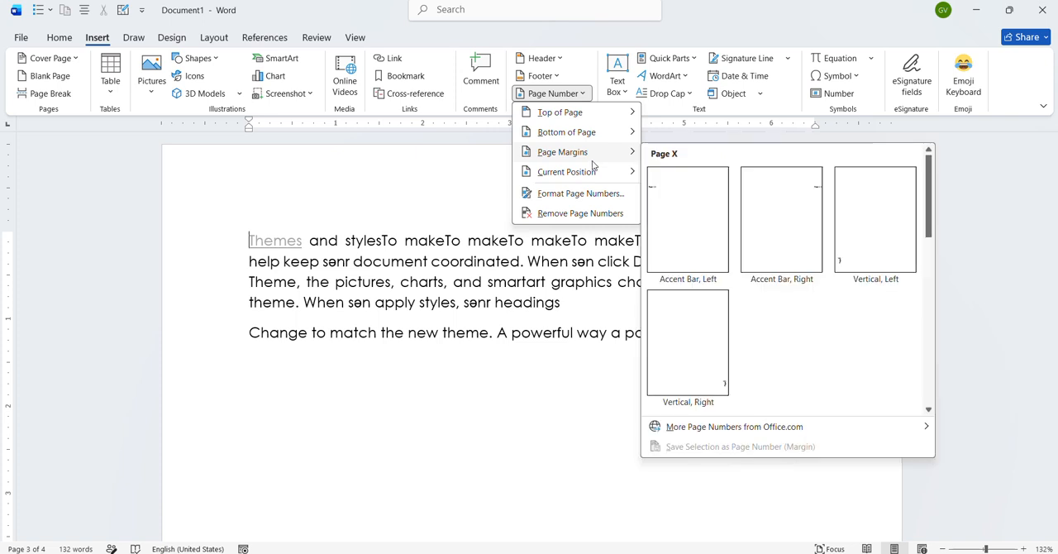
left_click(578, 193)
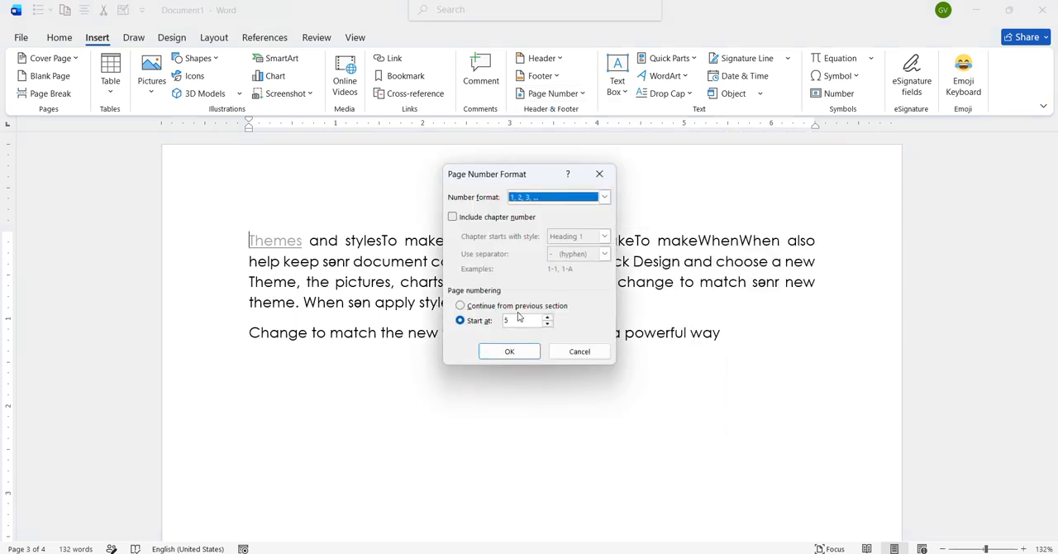
left_click(513, 351)
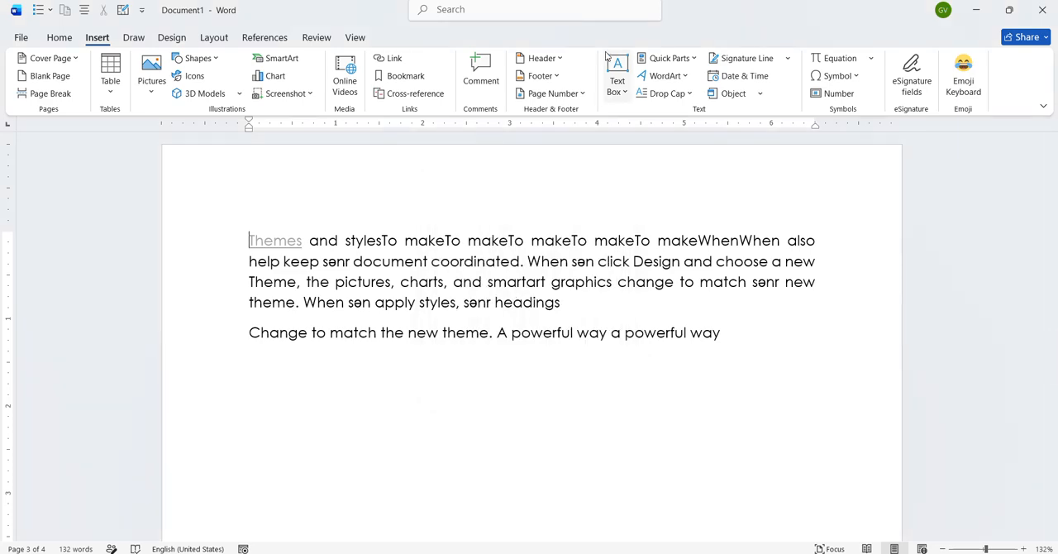
left_click(582, 93)
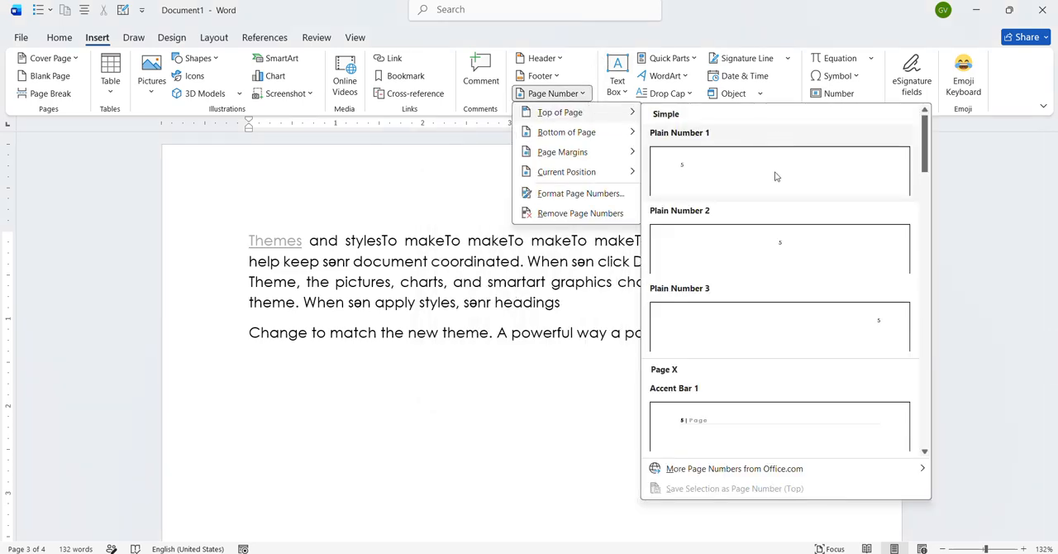
left_click(787, 241)
scroll(609, 237, "up", 15)
scroll(609, 237, "down", 4)
left_click(772, 72)
left_click(96, 37)
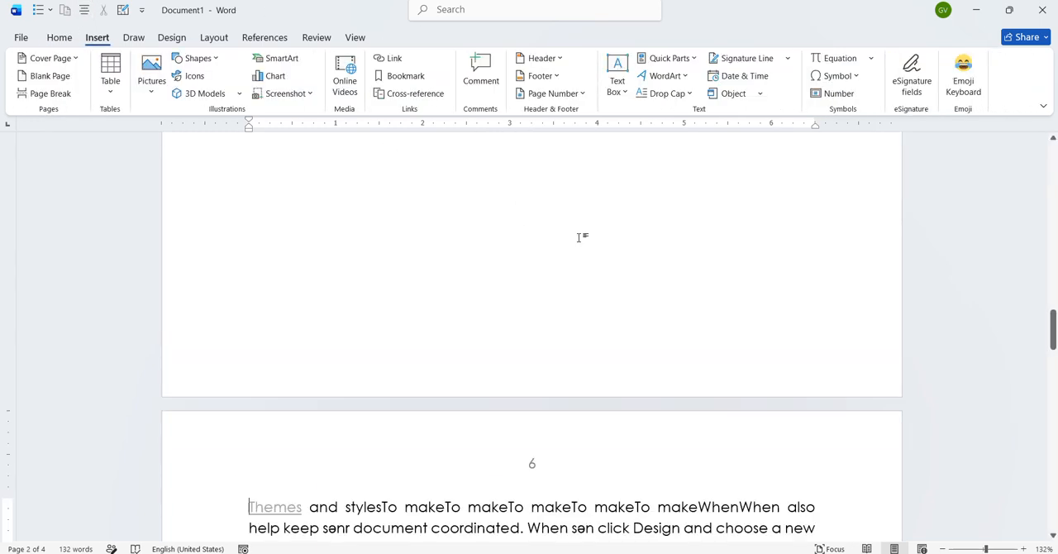
scroll(586, 248, "down", 4)
scroll(587, 257, "down", 1)
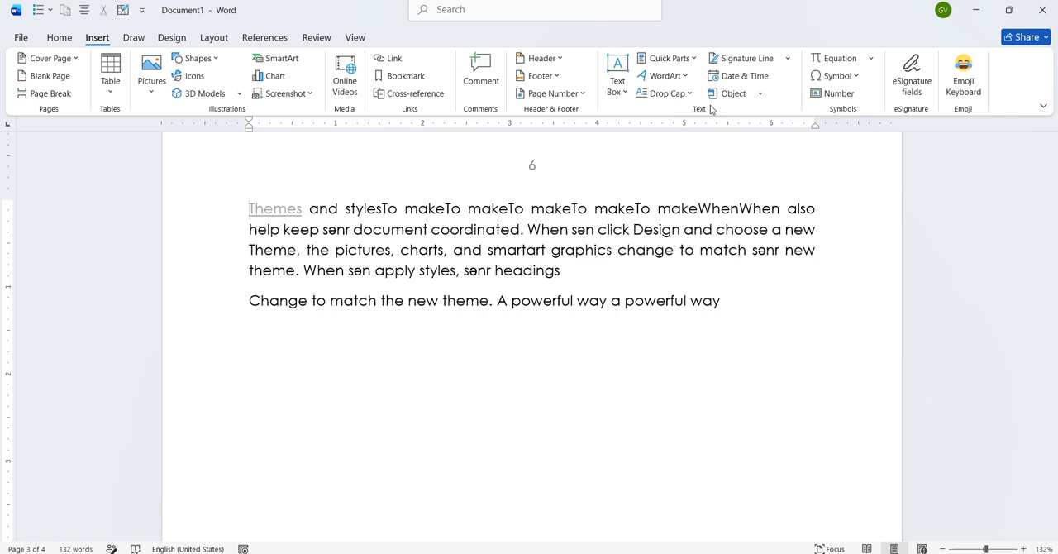
- Try a Banded Quote text box with sample text below the last paragraph, and undo it
scroll(529, 369, "down", 4)
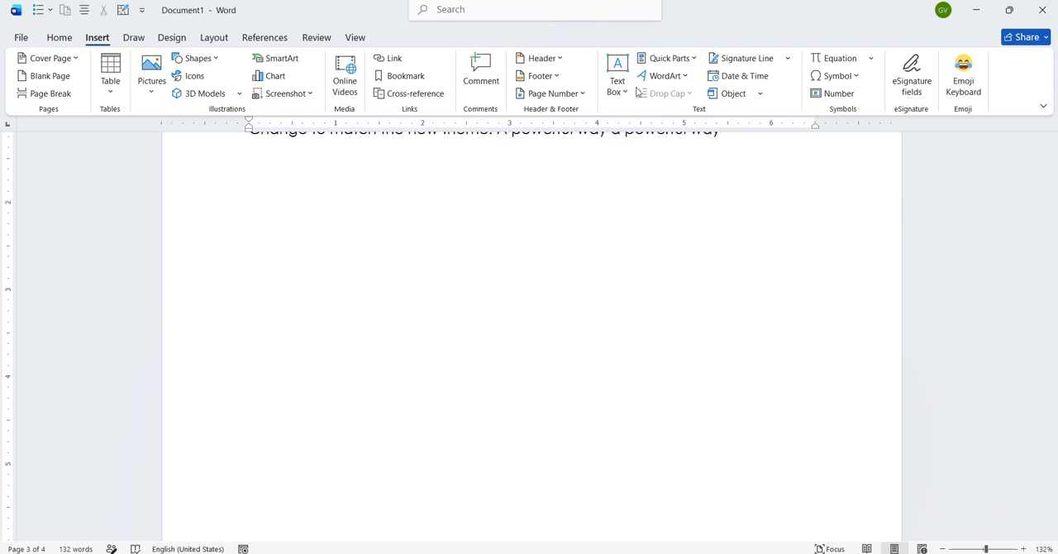
left_click(625, 92)
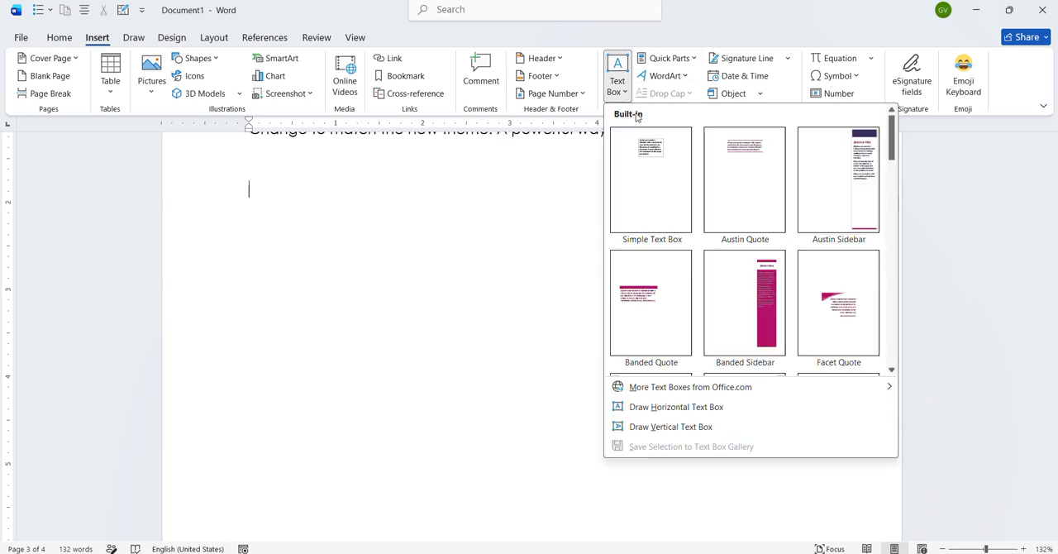
left_click(642, 290)
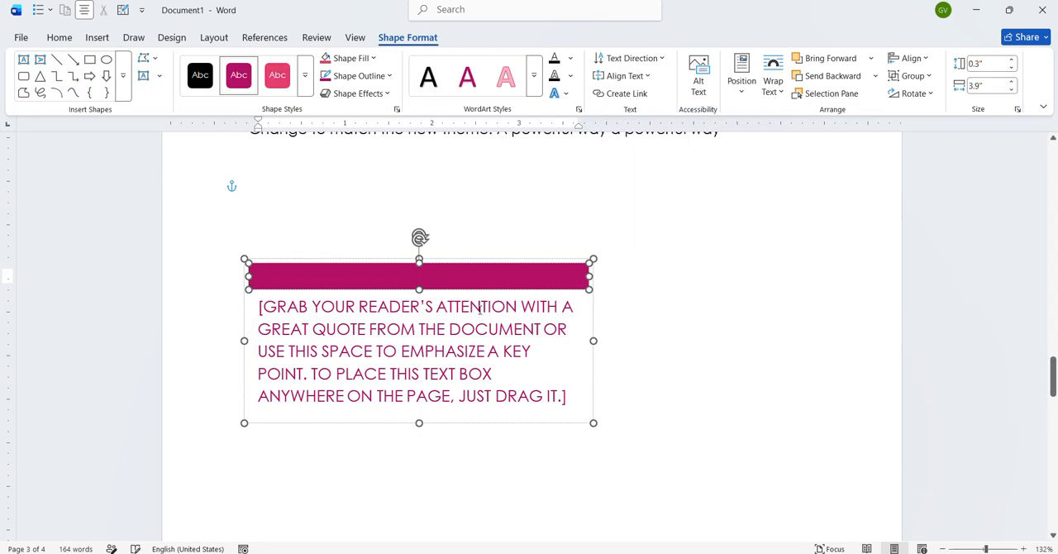
left_click(455, 342)
type("JHBJHBJHBHJB")
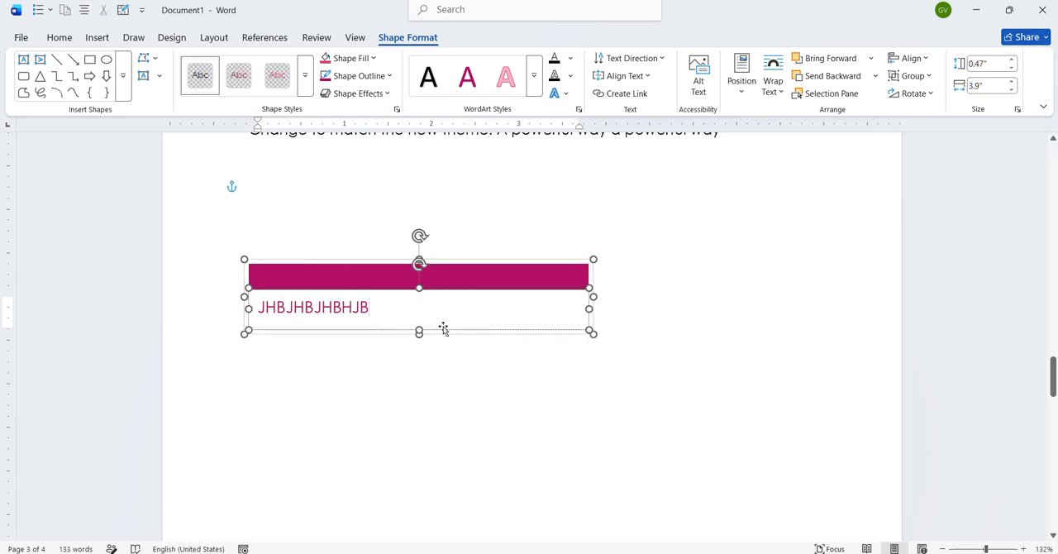
key("ctrl+z")
key("ctrl+z")
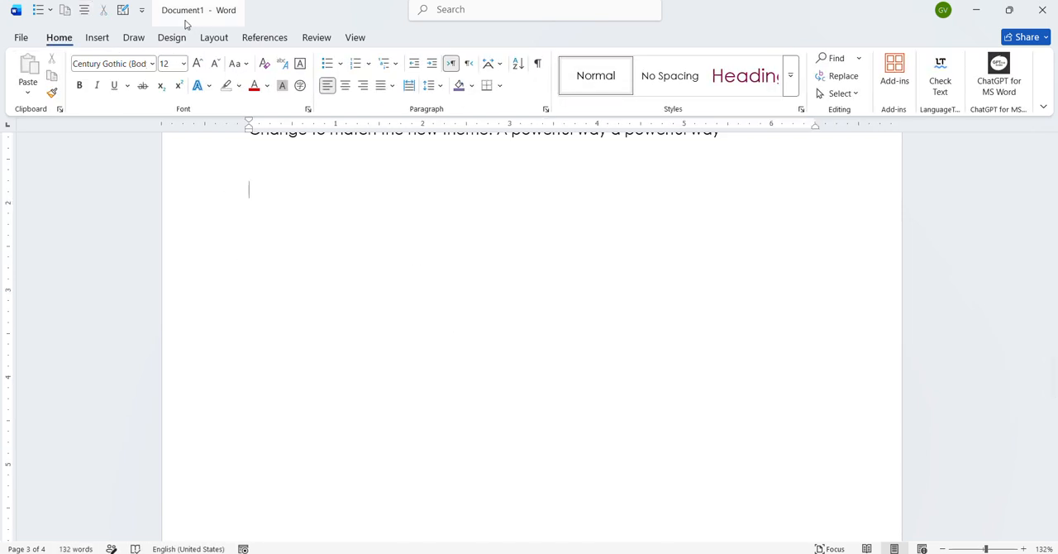
- Insert a Banded Sidebar text box and replace its body text with "bjhhj"
left_click(97, 37)
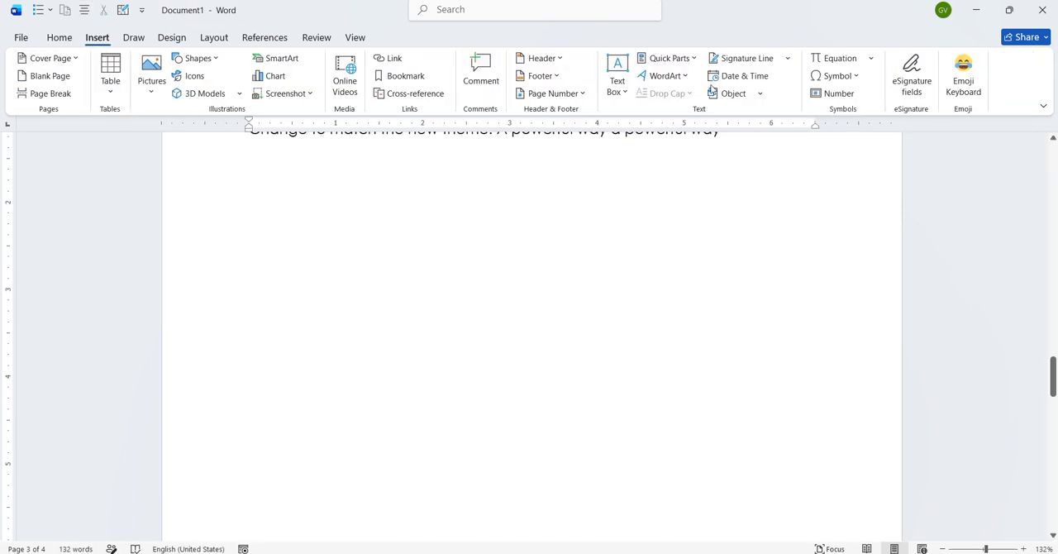
left_click(618, 103)
left_click(746, 300)
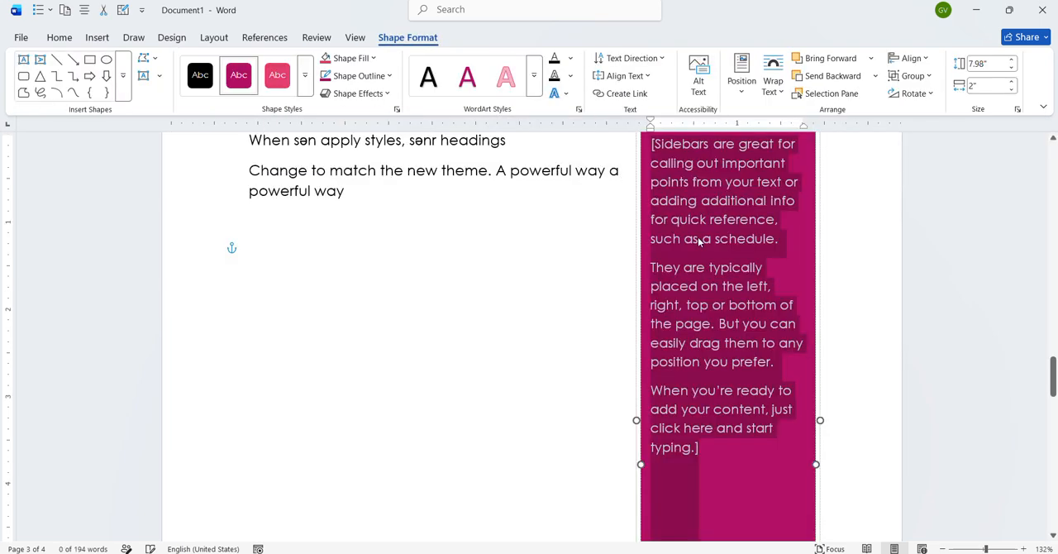
type("bjhhj")
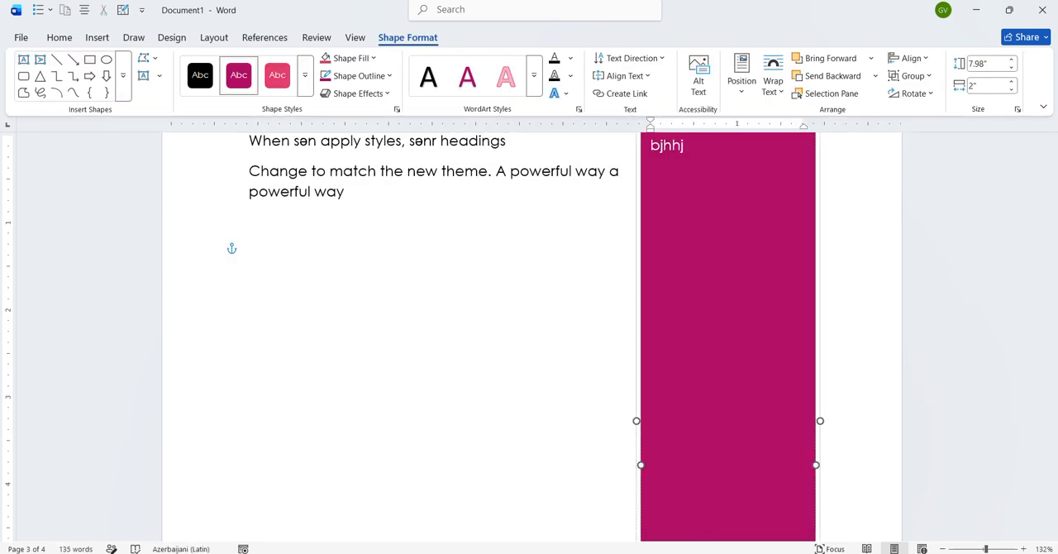
- Save the word "and" from the first paragraph to the Quick Parts gallery, in the General category
left_click(97, 39)
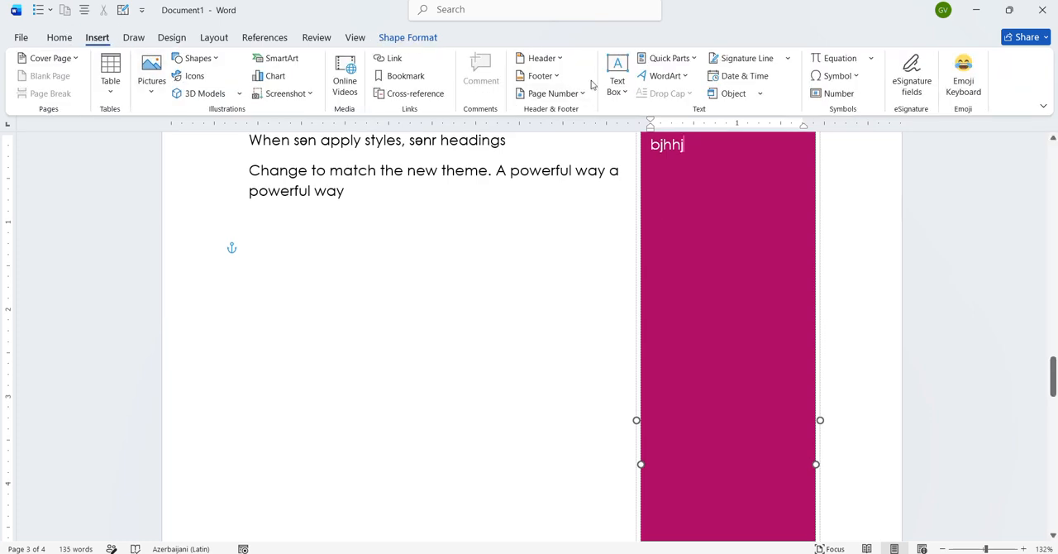
scroll(554, 220, "up", 5)
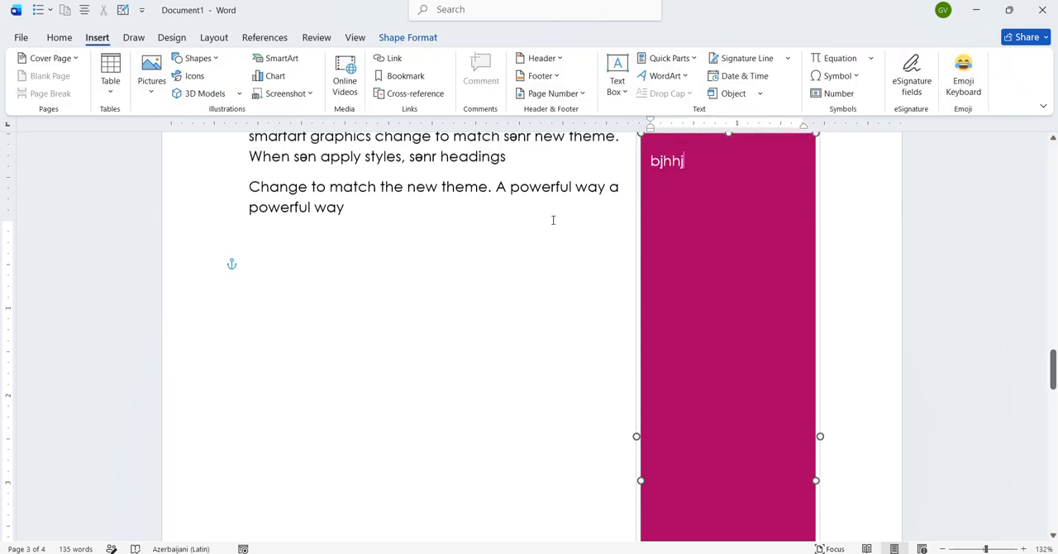
scroll(554, 223, "up", 3, "ctrl")
scroll(554, 224, "down", 3)
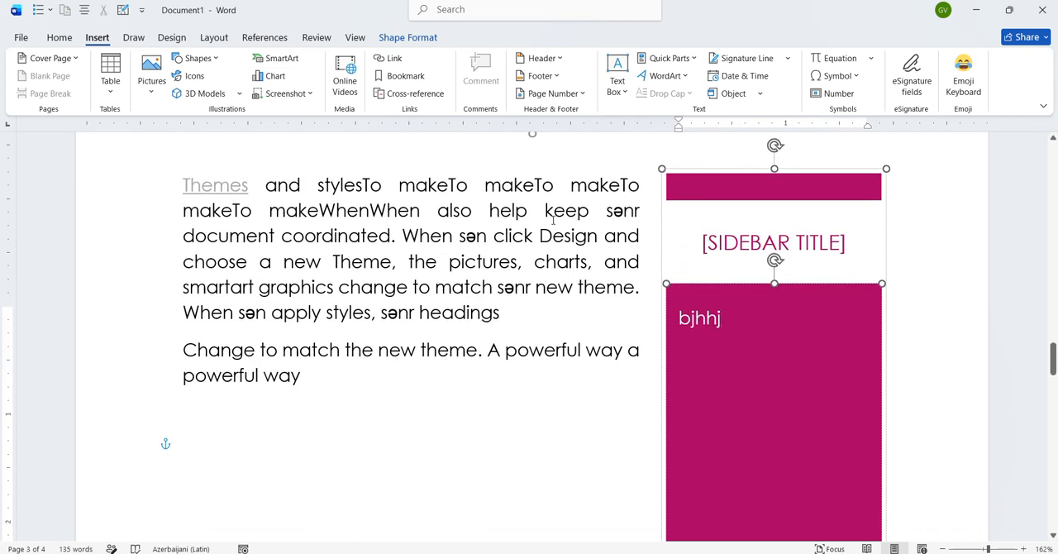
left_click_drag(448, 185, 541, 191)
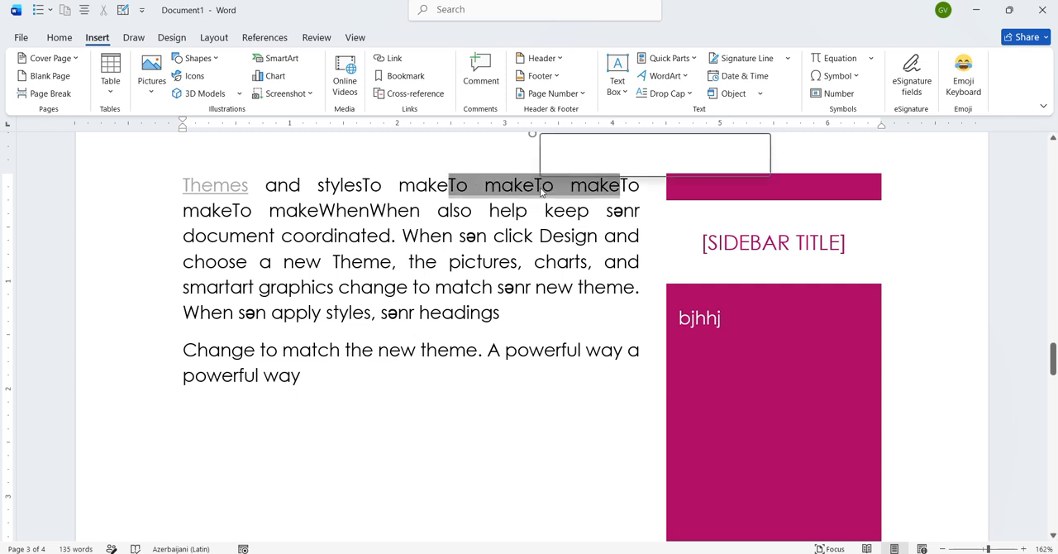
left_click(426, 214)
double_click(272, 184)
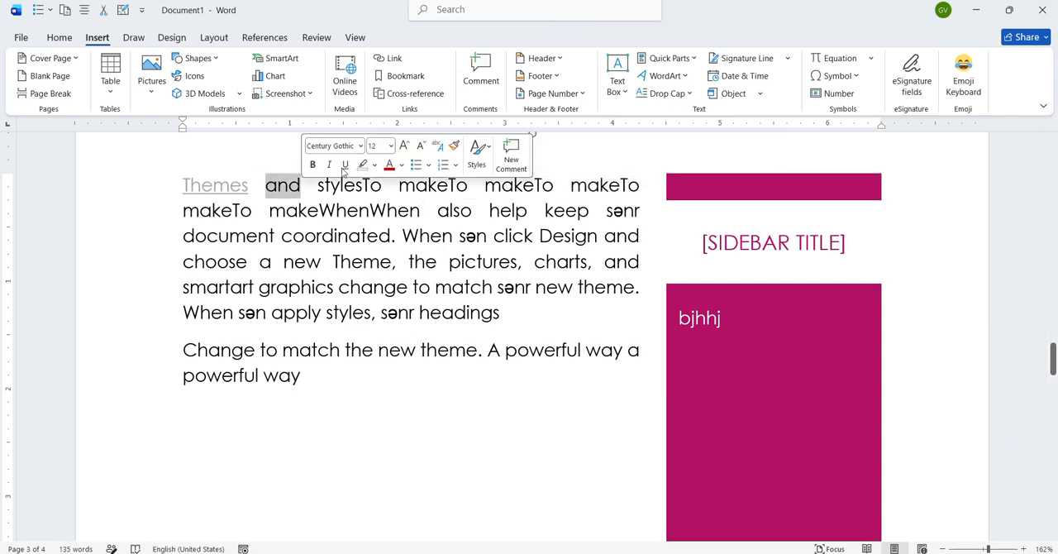
left_click(697, 60)
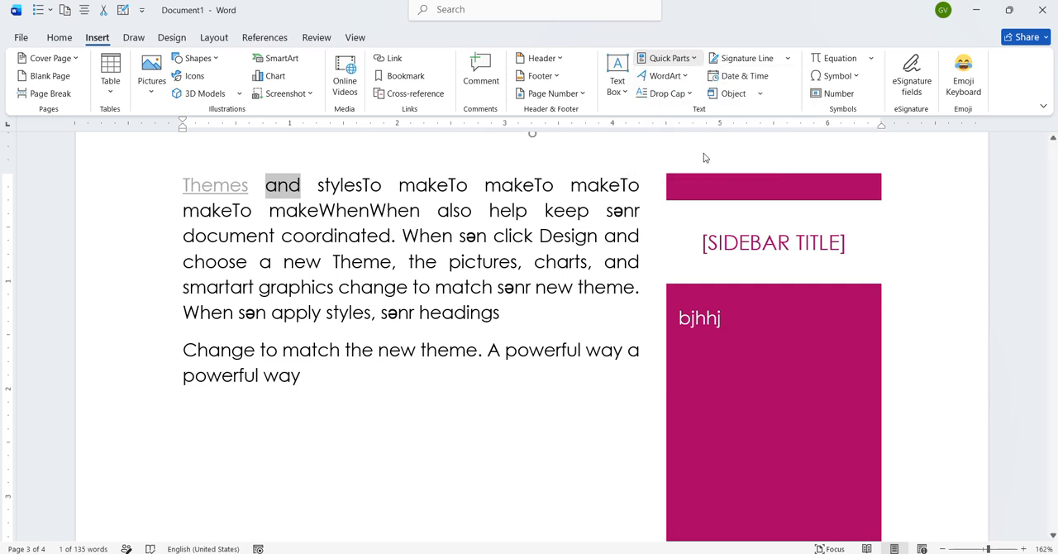
left_click(691, 159)
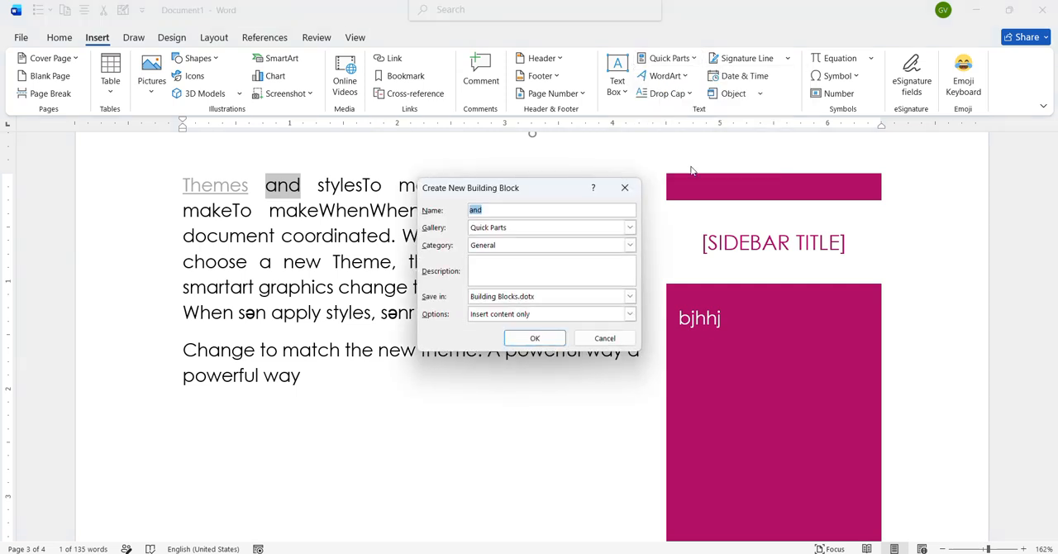
left_click(534, 338)
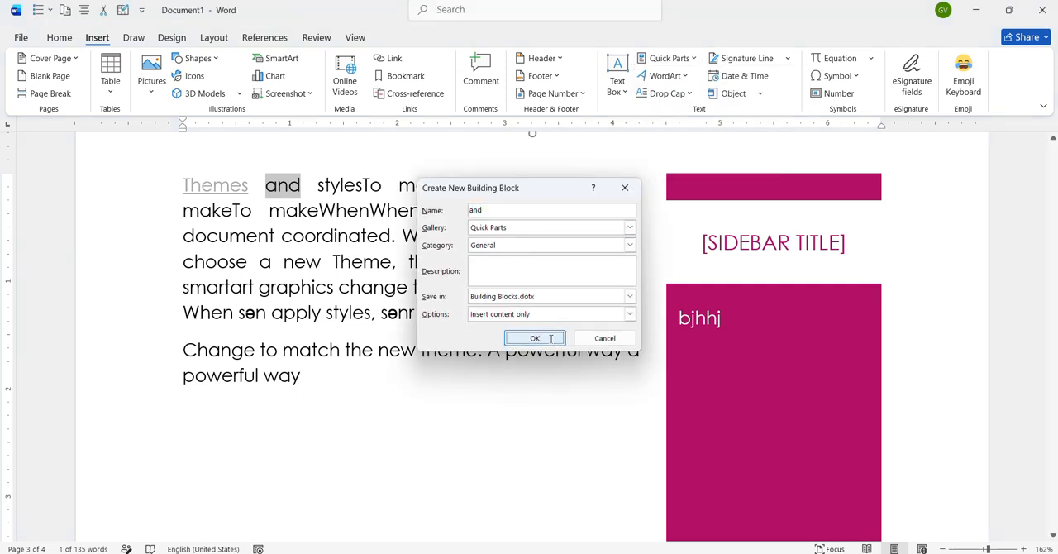
- Insert the "and" quick part twice on a new line below the last paragraph
left_click(321, 384)
key("Return")
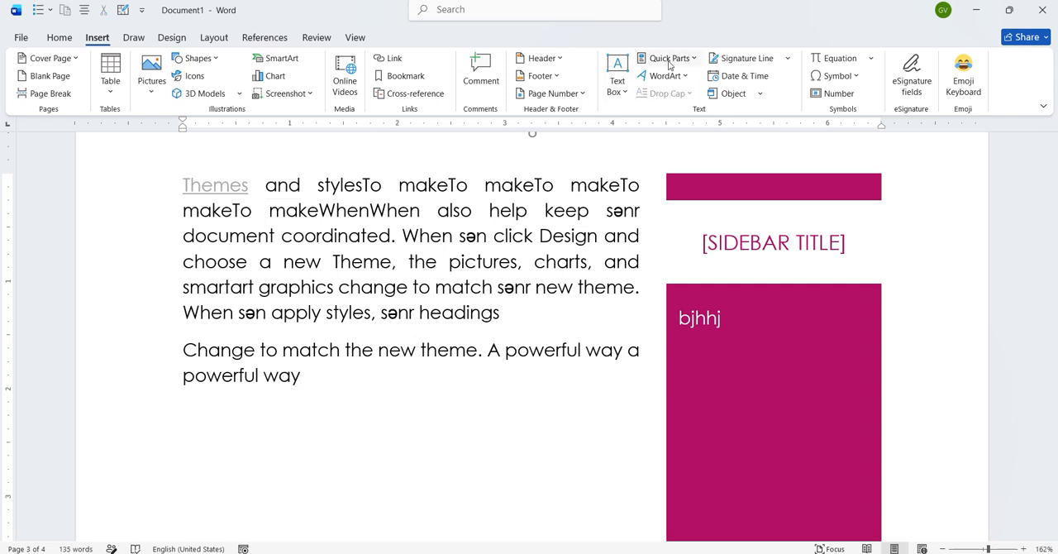
left_click(694, 59)
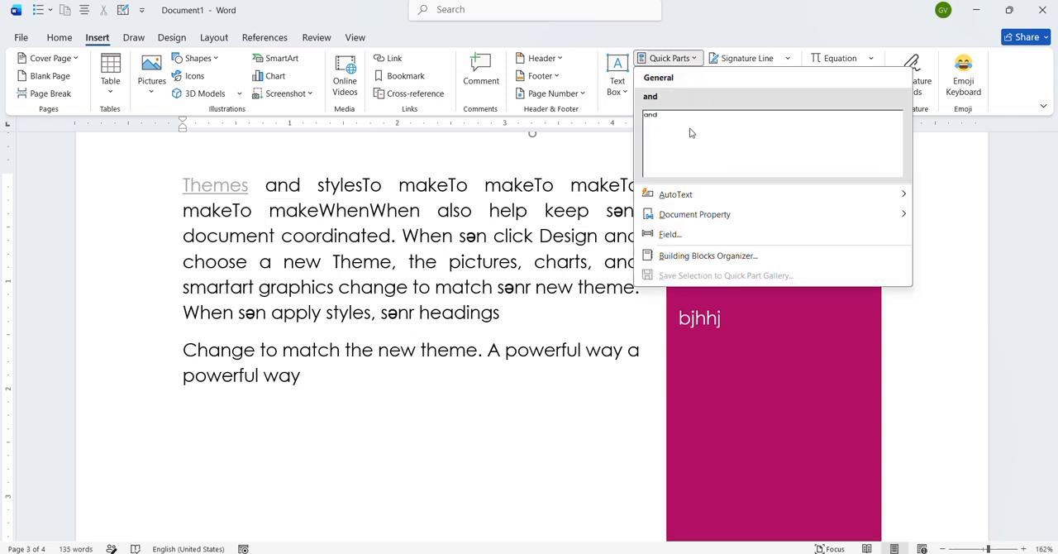
left_click(691, 133)
left_click(693, 58)
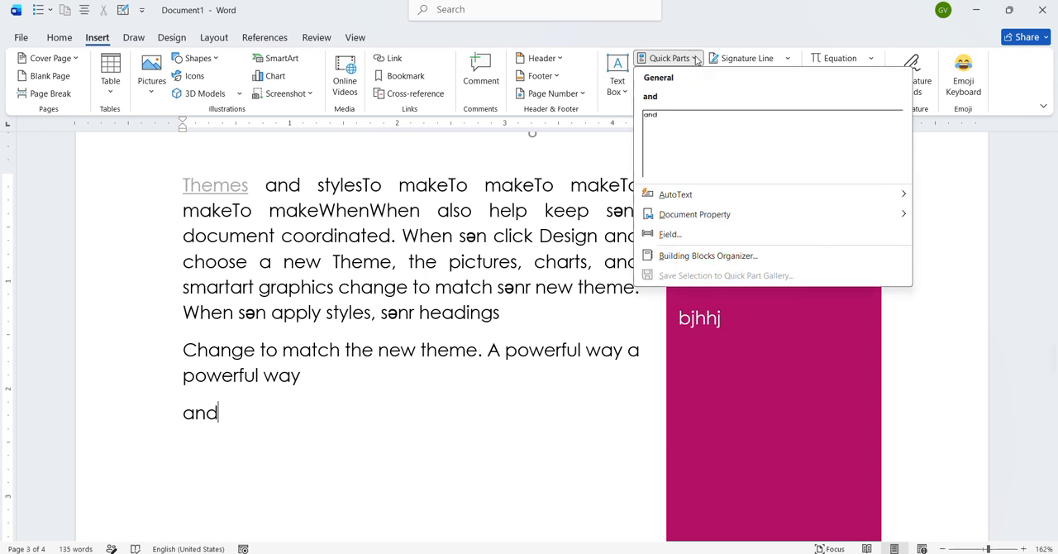
left_click(699, 139)
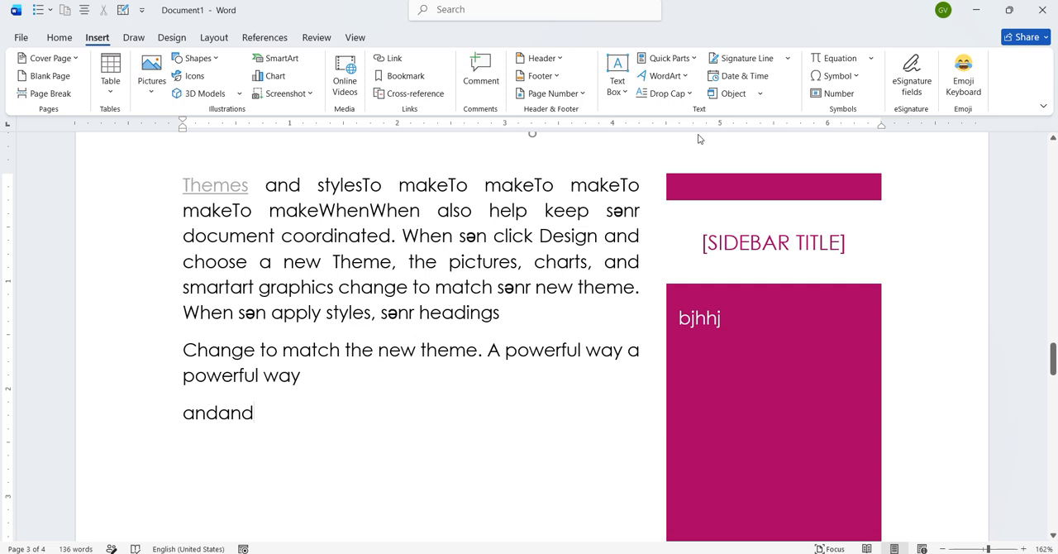
- Try a purple gradient WordArt style with reflection on all the body text, undo it, and keep the drop cap at None
left_click_drag(184, 184, 267, 413)
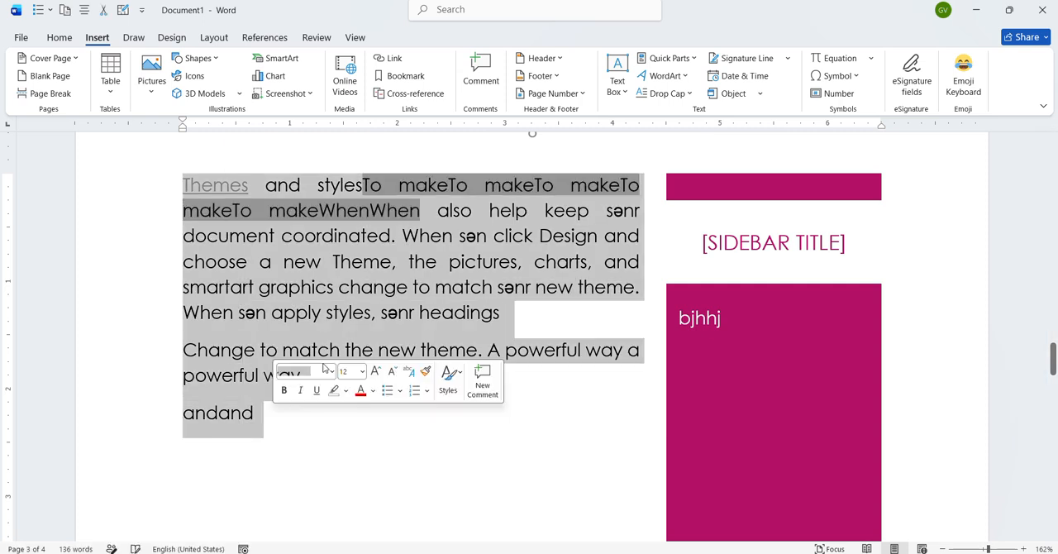
left_click(680, 77)
left_click(703, 152)
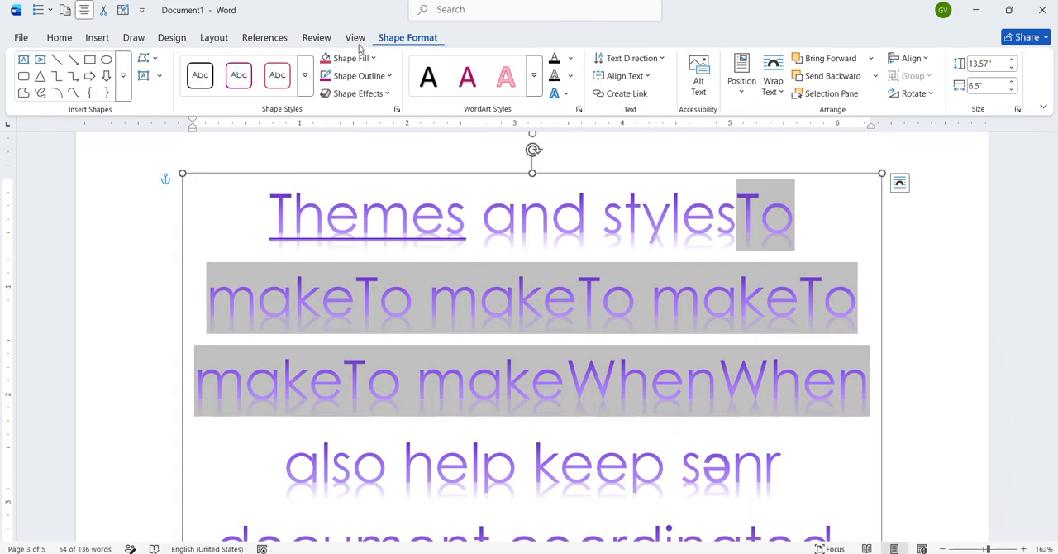
left_click(102, 38)
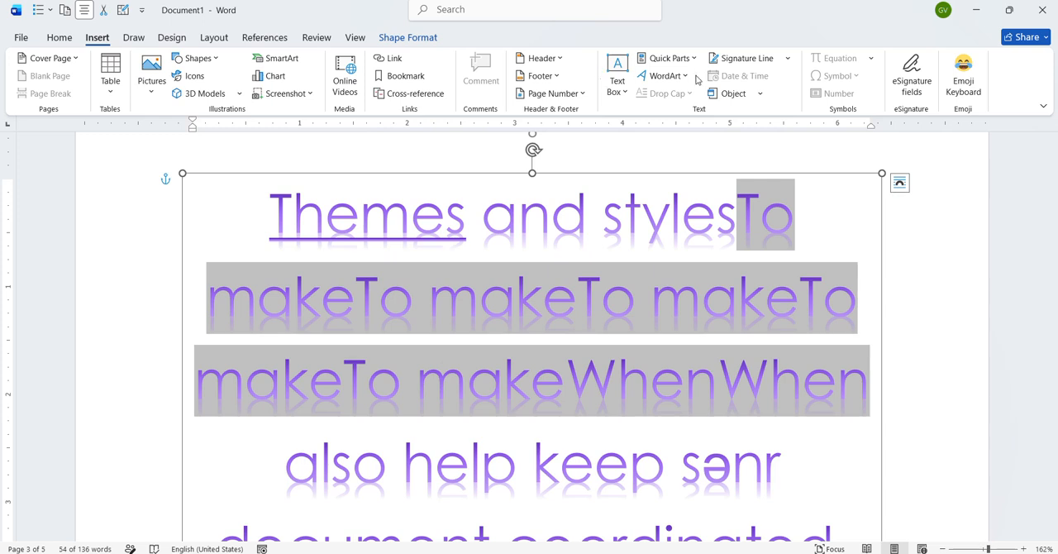
key("ctrl+z")
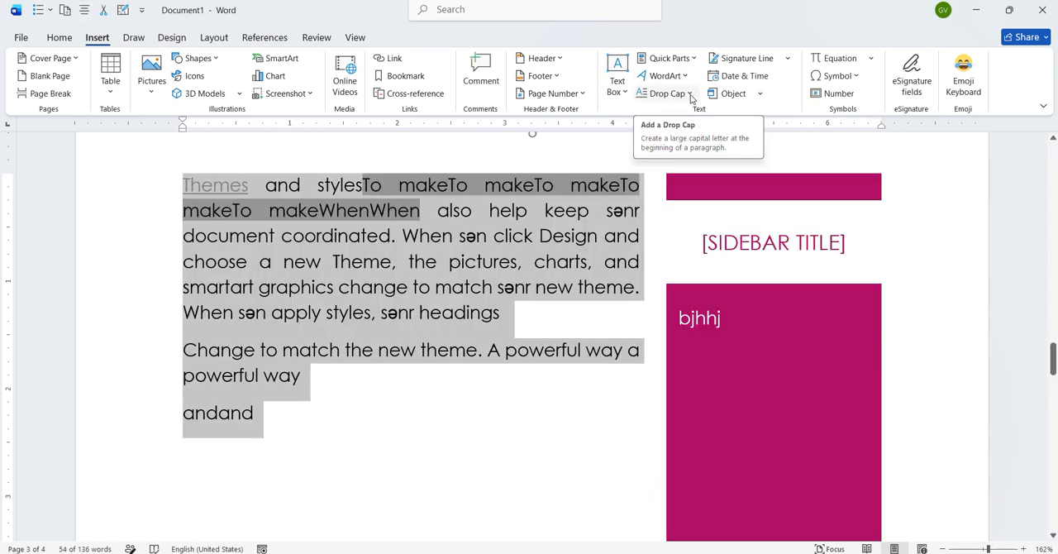
left_click(692, 97)
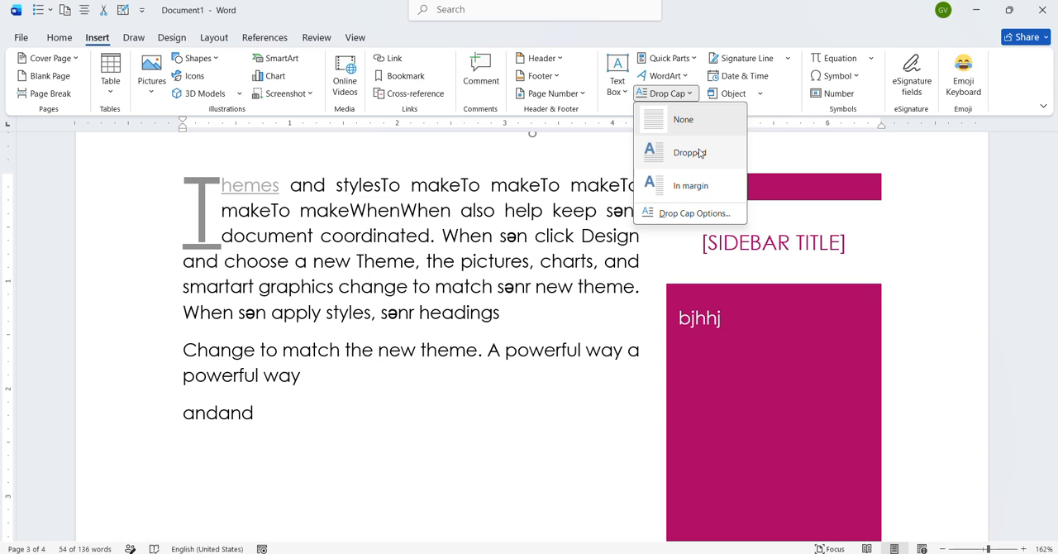
left_click(683, 120)
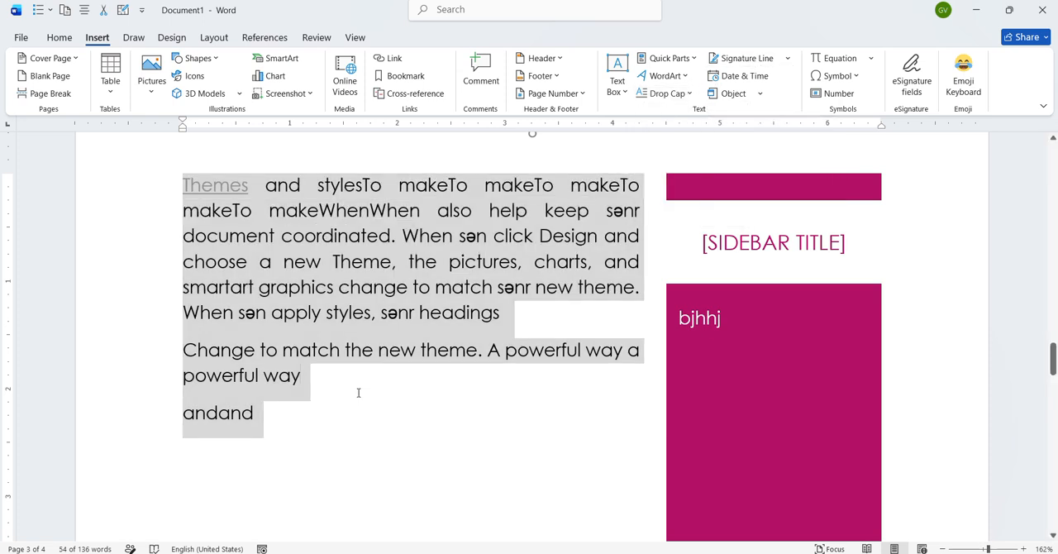
- Delete the last two lines of body text, "powerful way" and "andand"
left_click(272, 413)
left_click_drag(272, 413, 165, 390)
key("BackSpace")
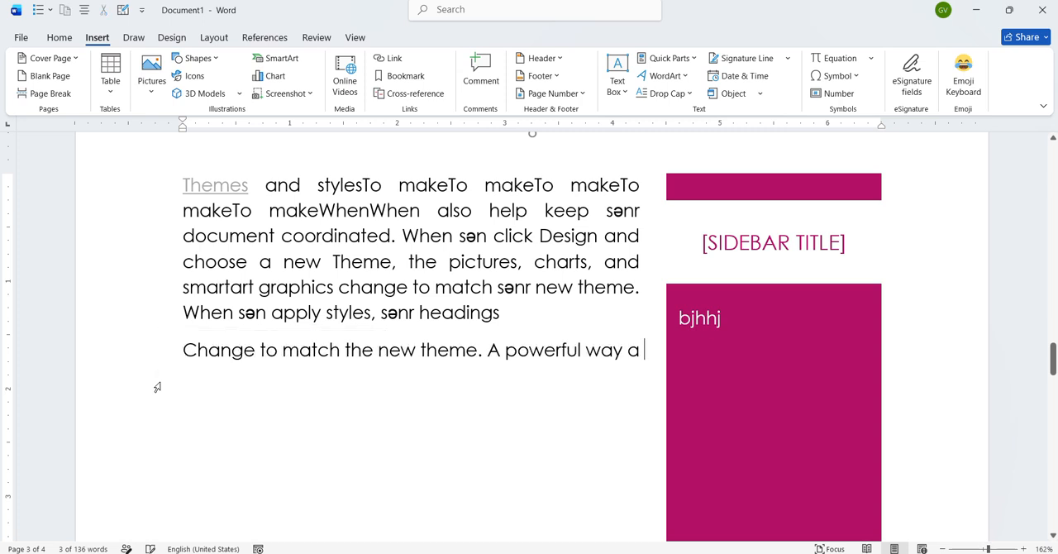
- Insert a signature line with "info" as the suggested signer below the text, and delete it again
left_click(738, 58)
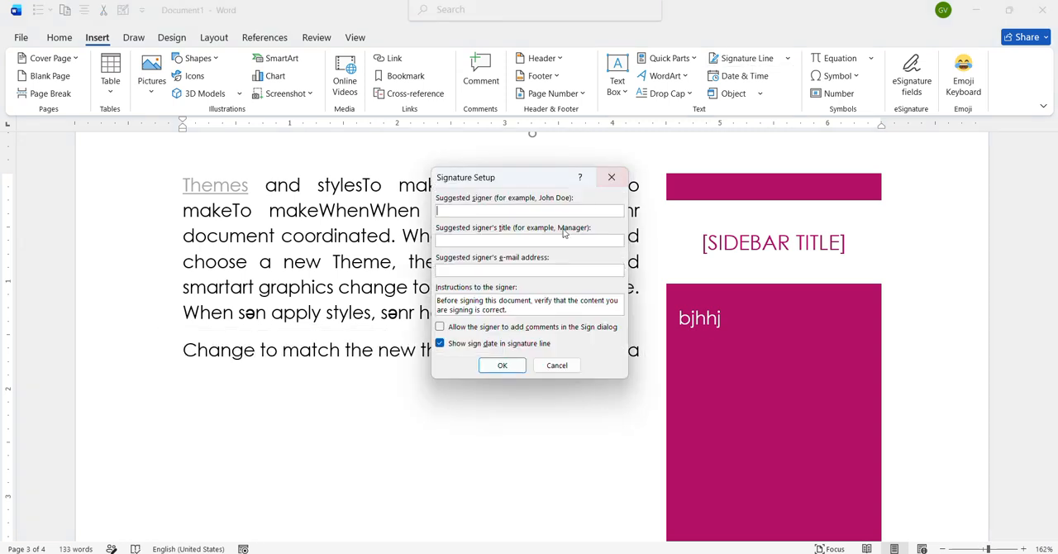
type("info")
key("Return")
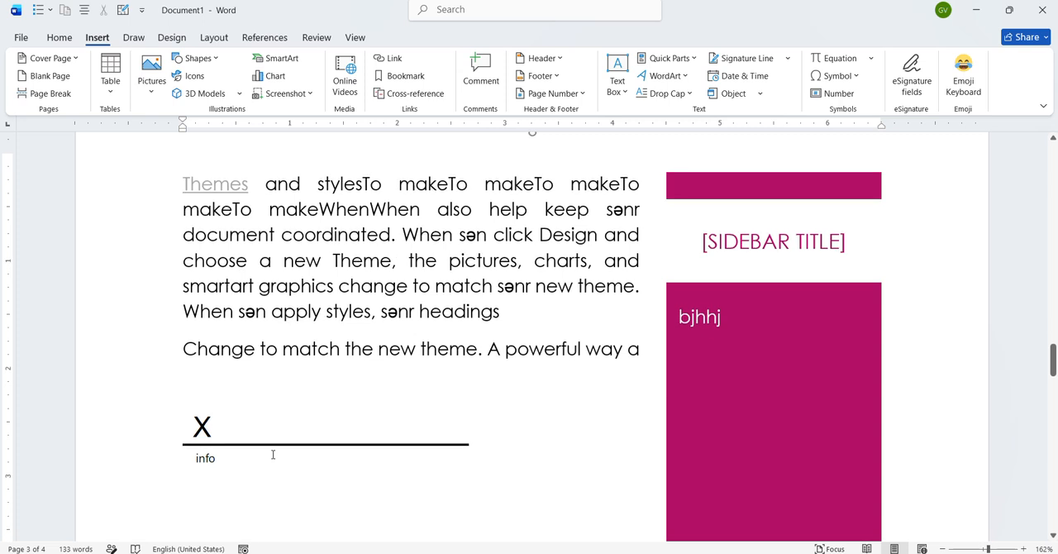
scroll(273, 455, "down", 1)
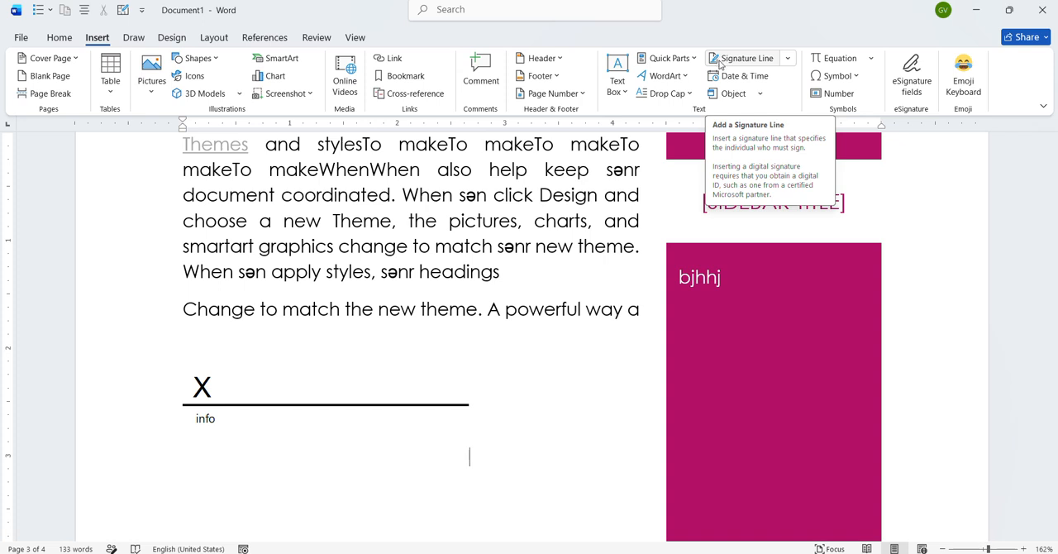
left_click(342, 414)
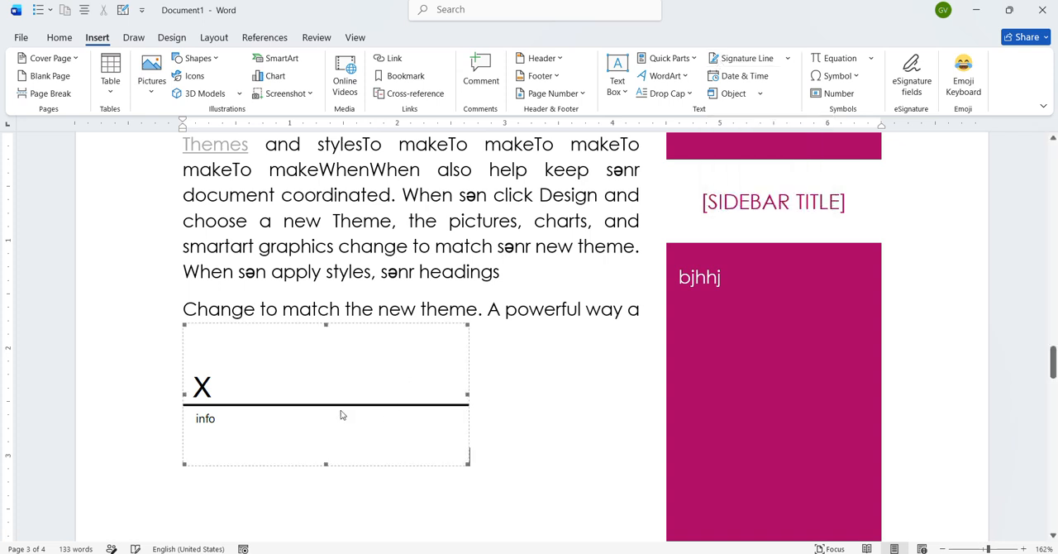
key("Delete")
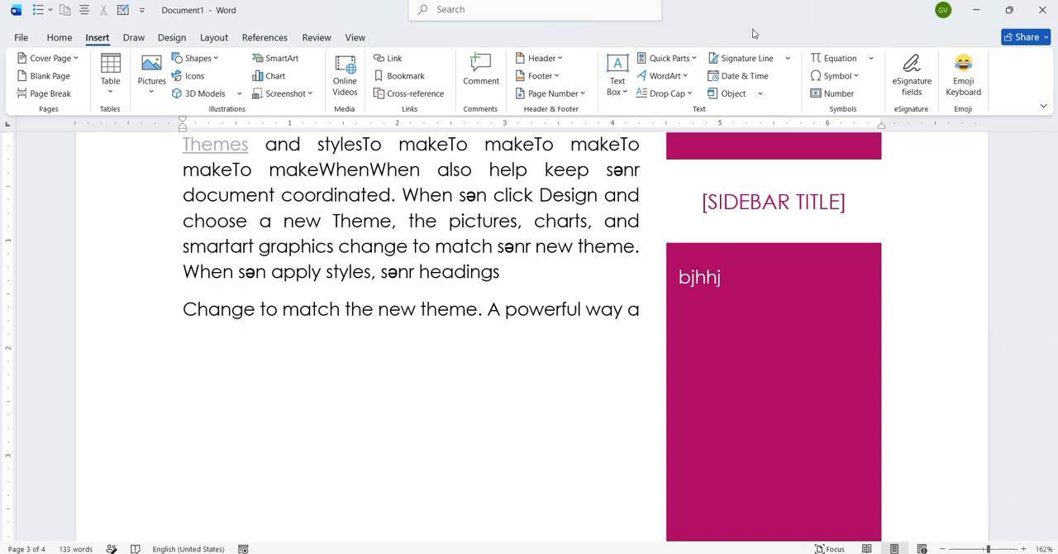
- Insert the current date after the last paragraph's text in the "June 28, 2026" format
left_click(765, 76)
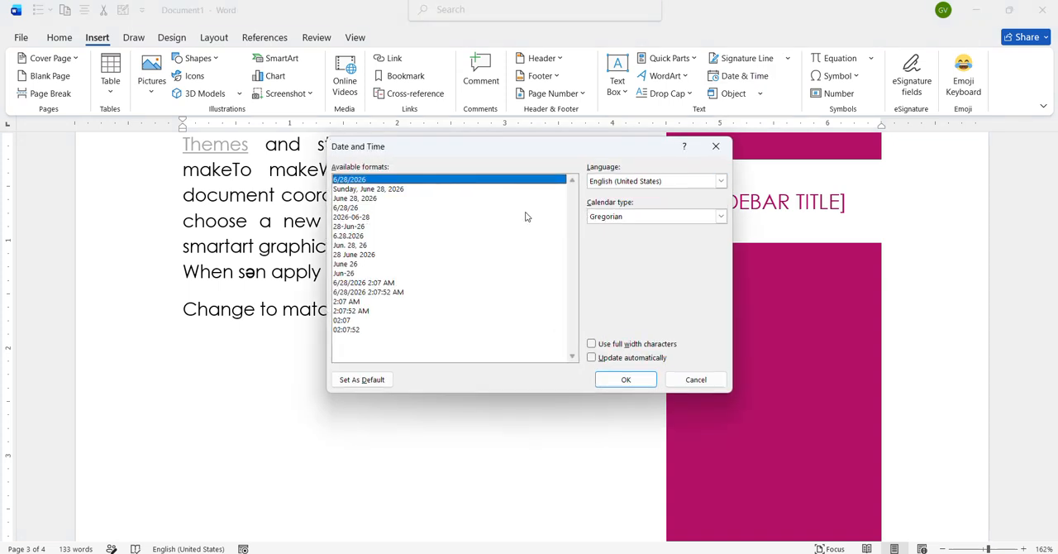
left_click(369, 199)
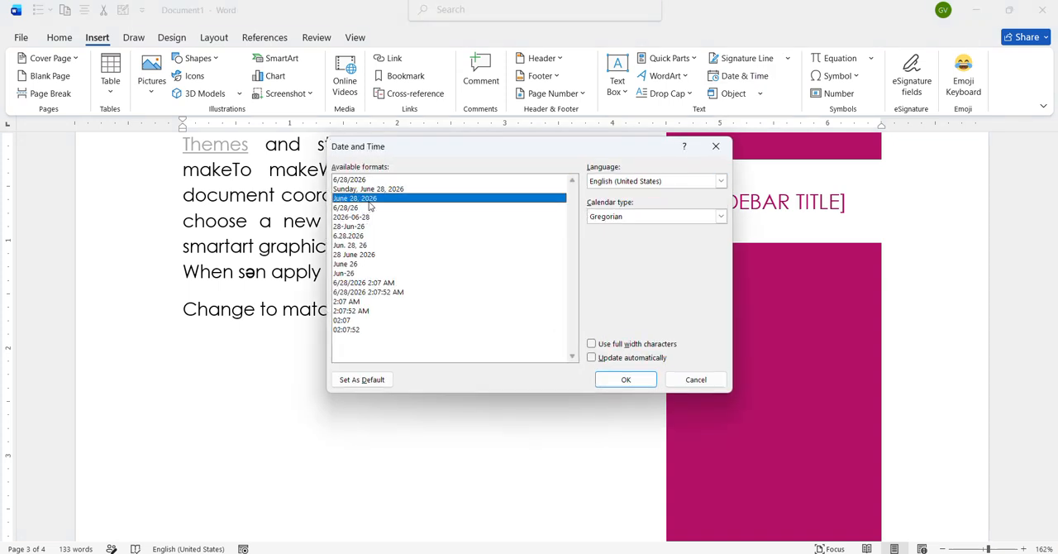
left_click(626, 379)
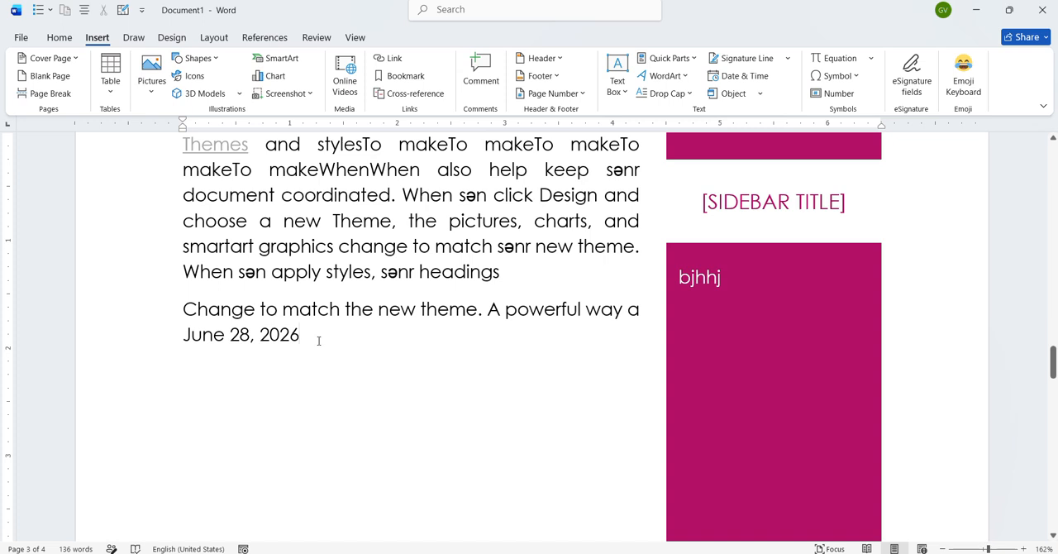
- Insert a new Microsoft Excel Binary Worksheet object after the date
left_click(761, 93)
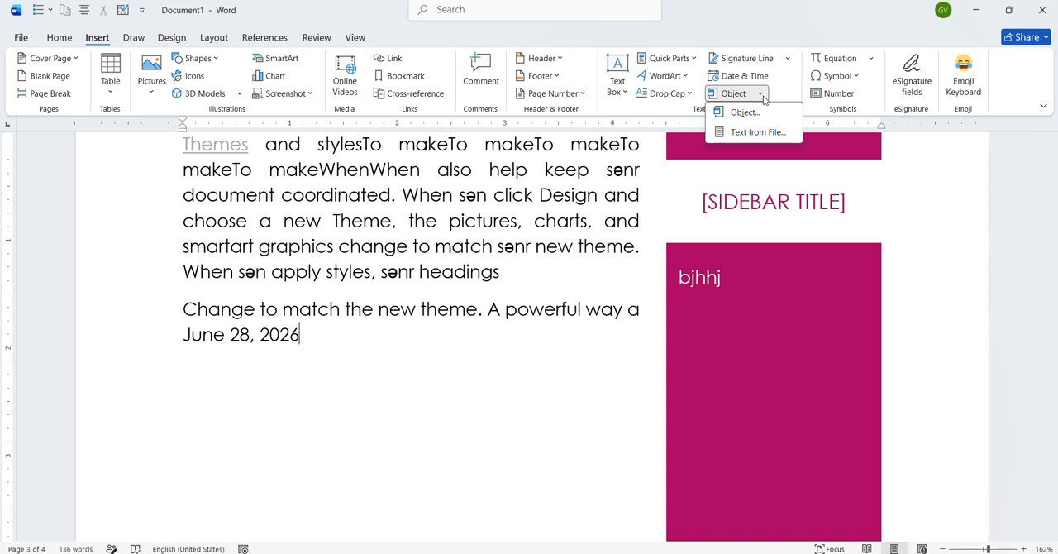
left_click(744, 112)
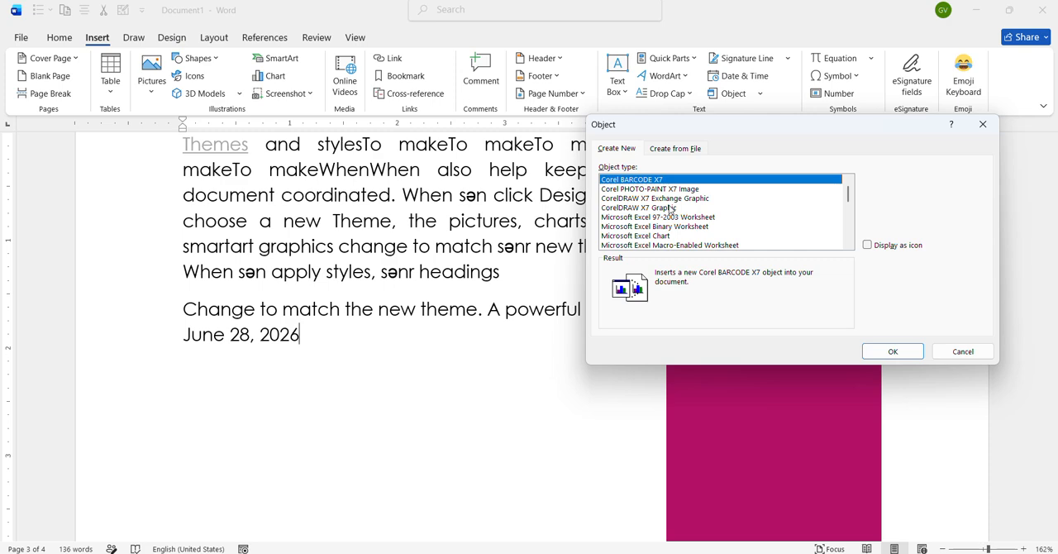
left_click(680, 227)
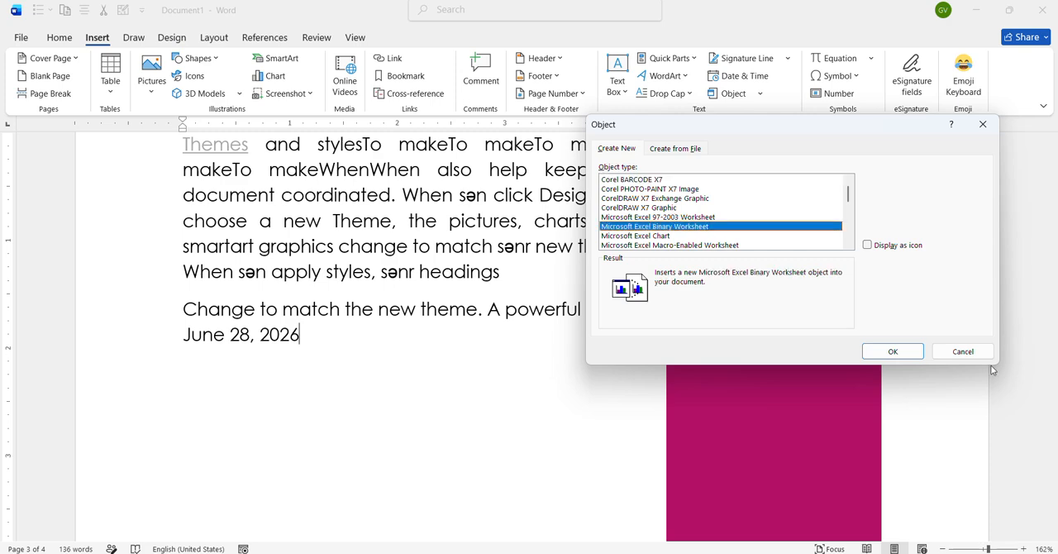
left_click(913, 351)
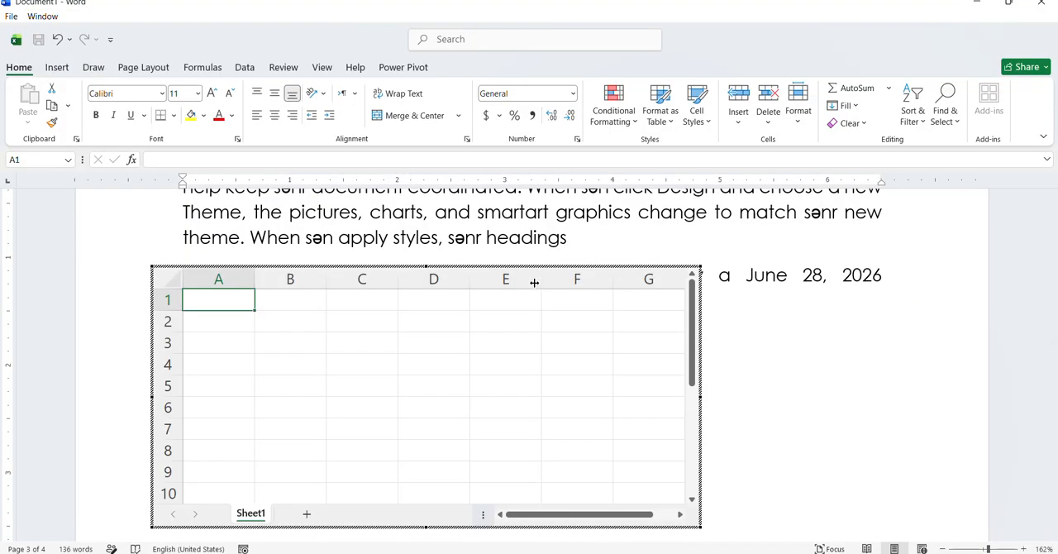
- Enter "çmn" in cell D4 of the embedded worksheet, erase it, and return to the document text
left_click(468, 357)
type("çmn")
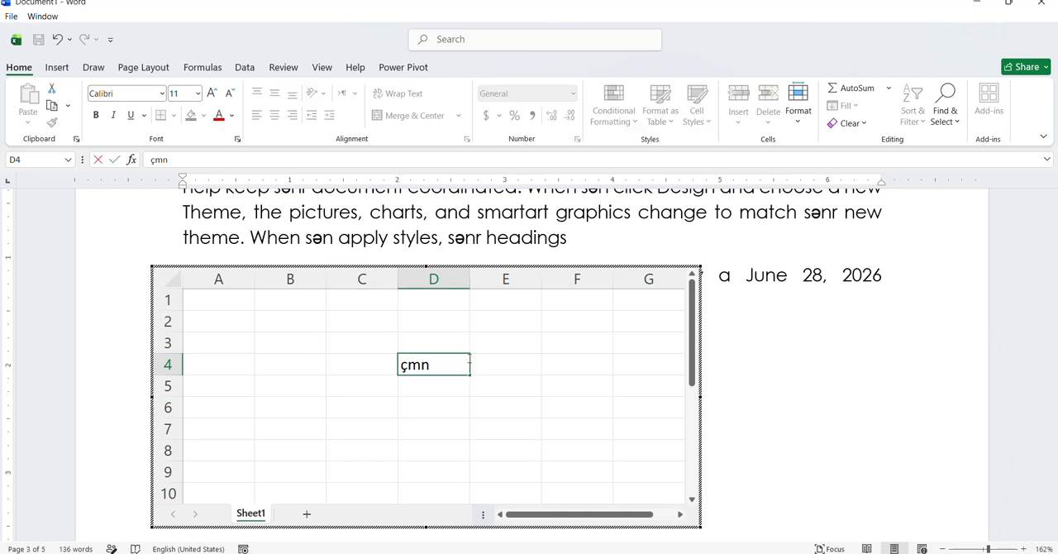
key("BackSpace")
key("BackSpace")
key("BackSpace")
left_click(354, 335)
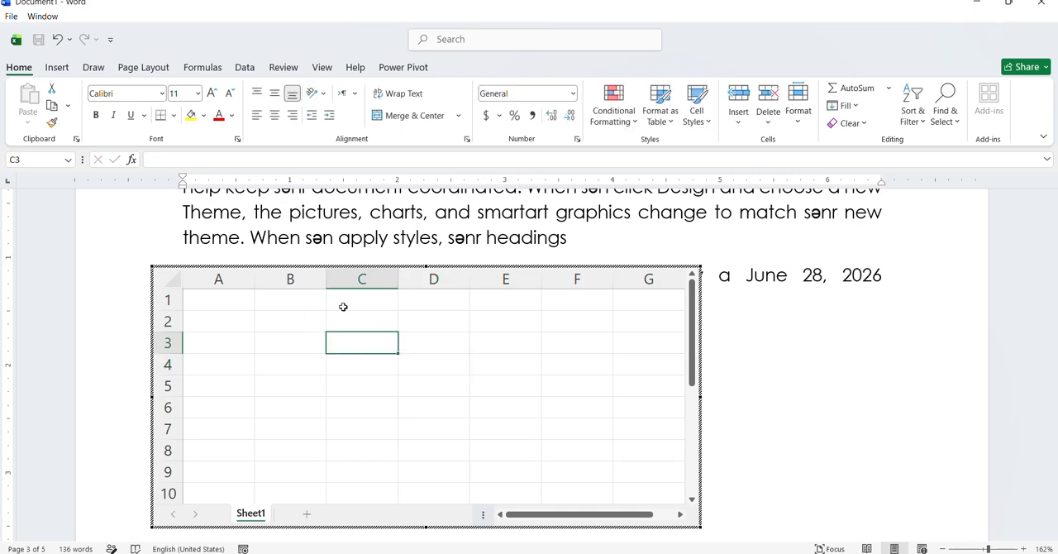
left_click(526, 227)
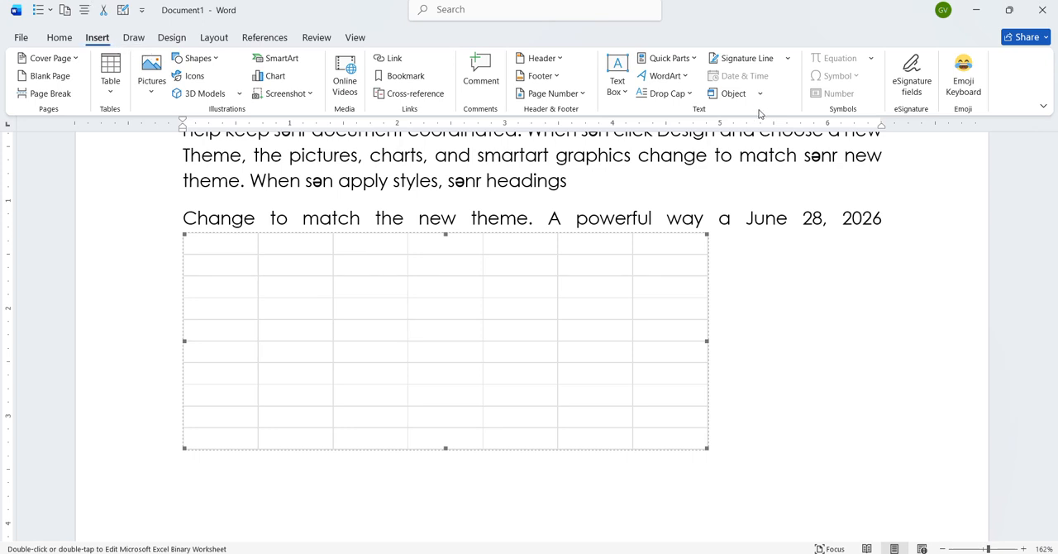
- Undo the insertion of the embedded Excel worksheet
left_click(763, 232)
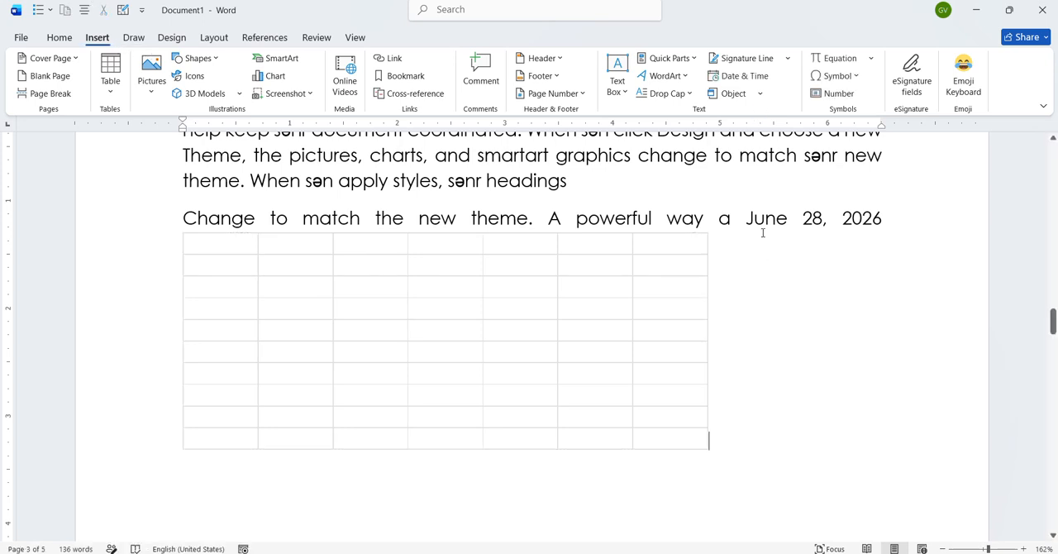
left_click(765, 98)
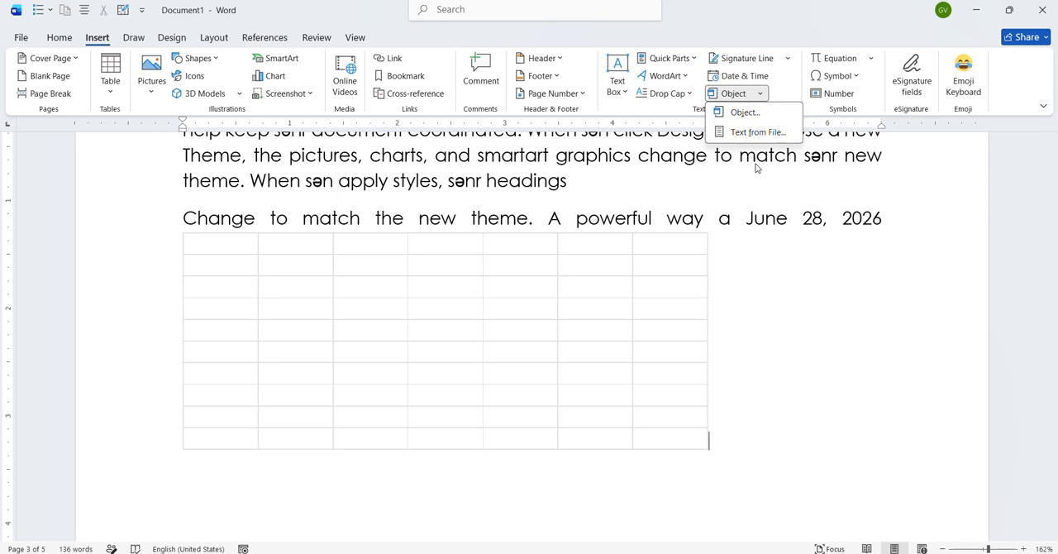
left_click(204, 246)
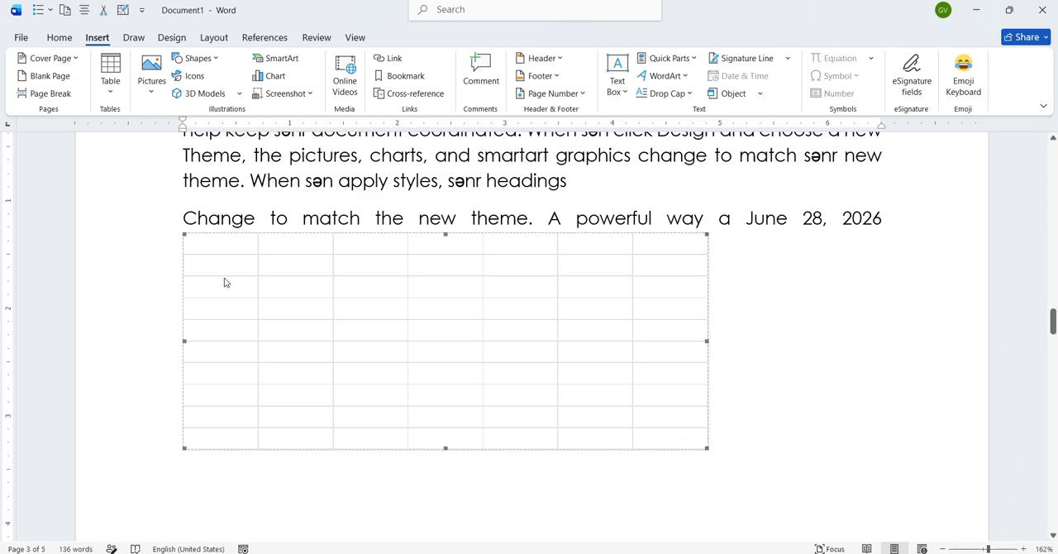
key("ctrl+z")
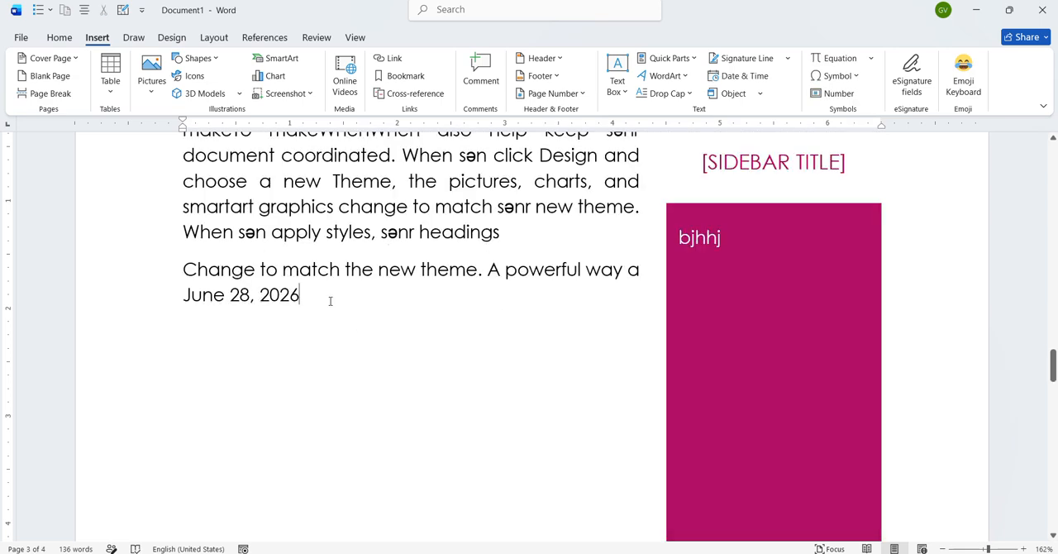
- Insert the text of the "word əlavə qeyd" file from the Downloads folder after the "To make" paragraph ending in "different galleries."
scroll(352, 296, "up", 12)
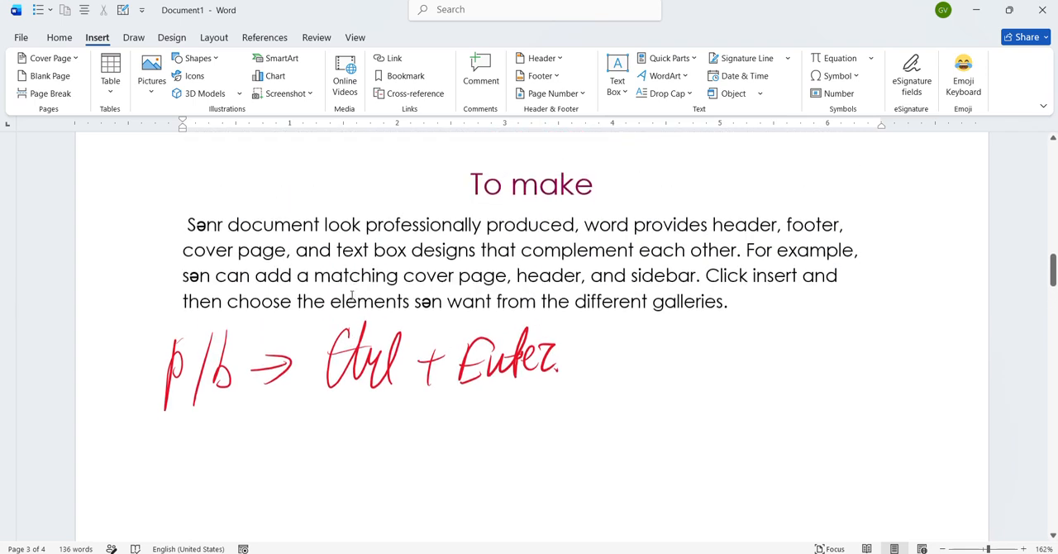
left_click(739, 295)
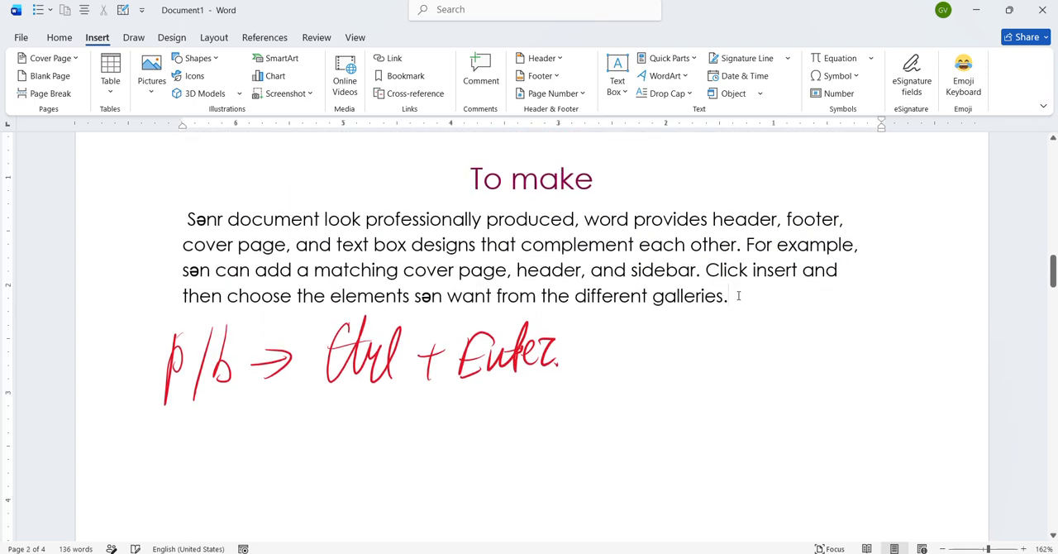
left_click(761, 94)
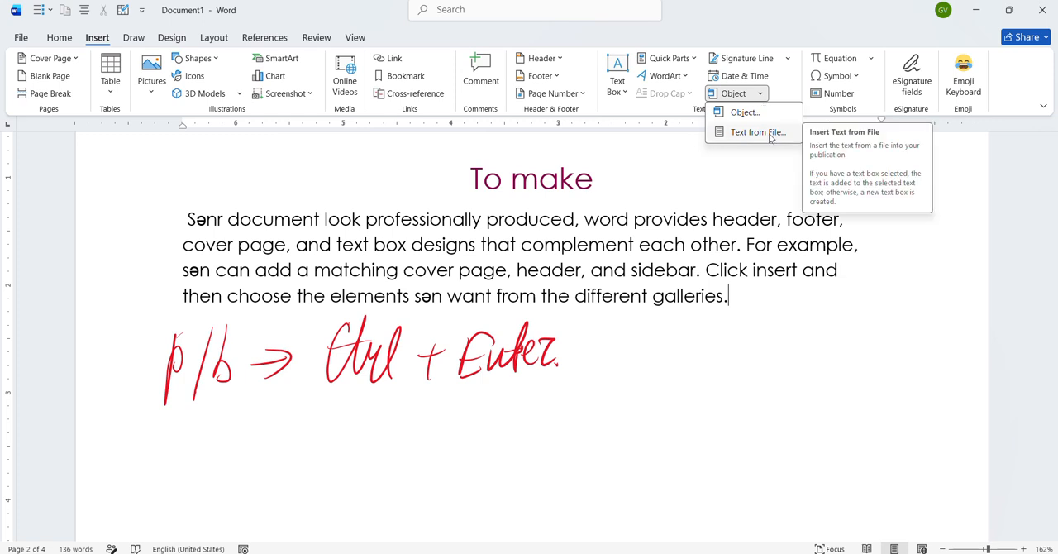
left_click(757, 132)
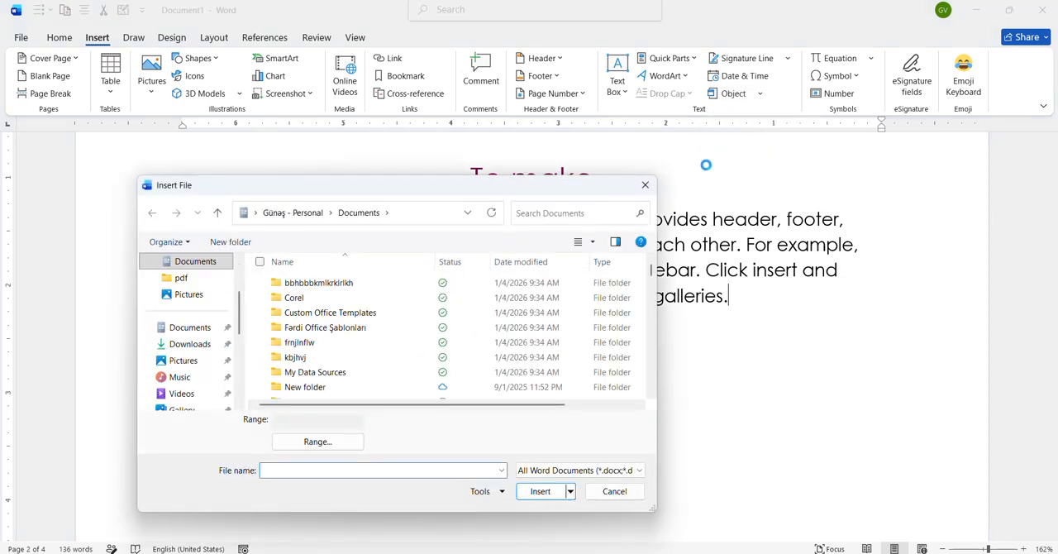
scroll(488, 332, "down", 1)
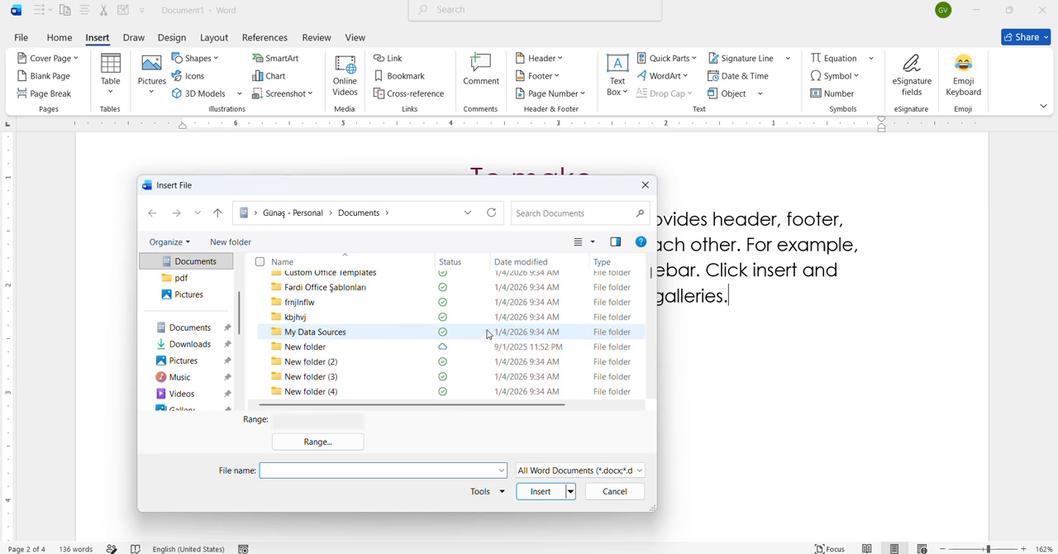
left_click(178, 344)
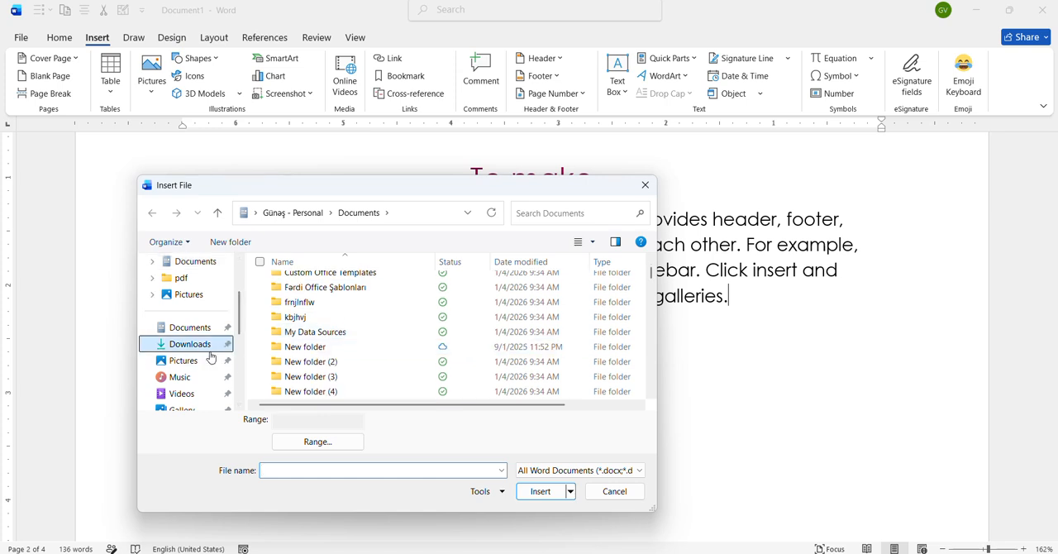
left_click(361, 307)
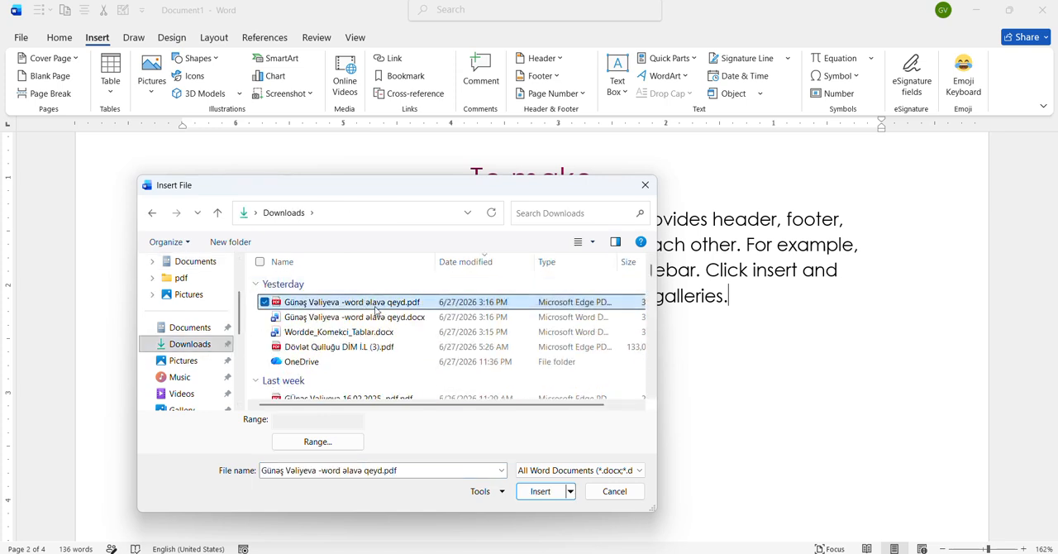
left_click(538, 491)
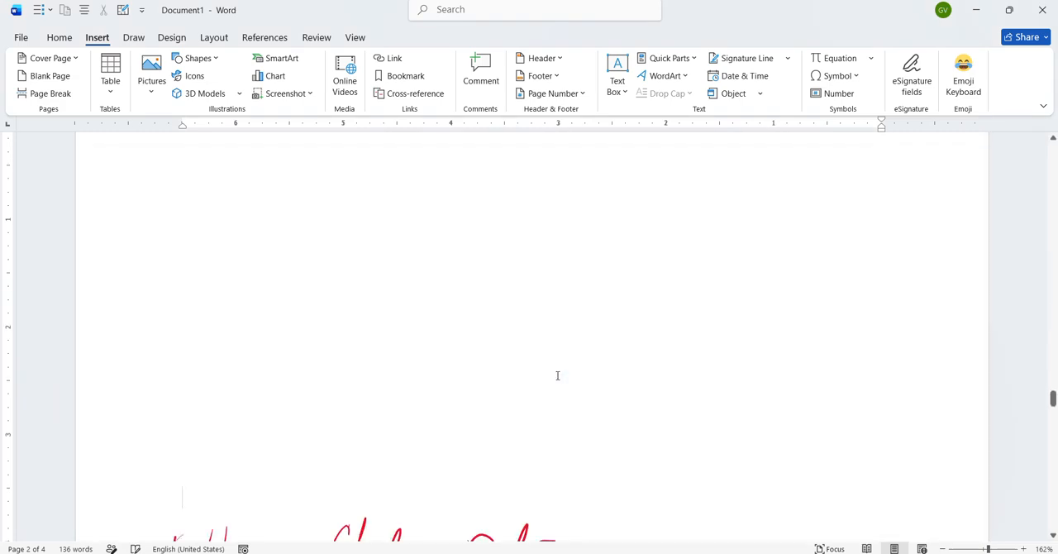
- Look through the inserted file text and undo its insertion
scroll(557, 375, "up", 8)
scroll(558, 375, "up", 15)
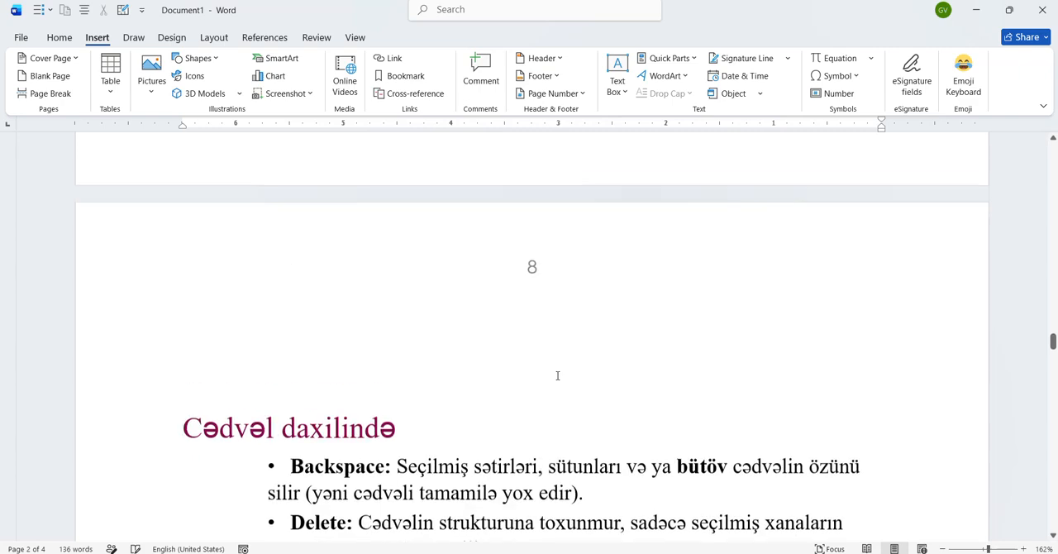
scroll(557, 375, "up", 10)
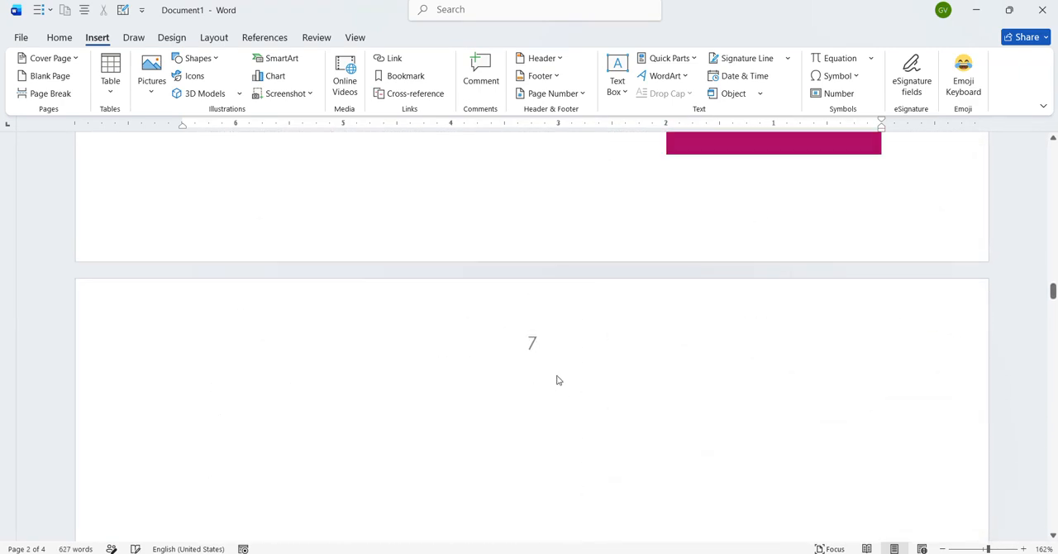
key("ctrl+z")
- Delete the page break and the handwritten "p/b → Ctrl + Enter" note below the "To make" paragraph
mouse_move(159, 225)
left_mouse_down()
mouse_move(562, 228)
mouse_move(327, 231)
left_mouse_up()
key("Delete")
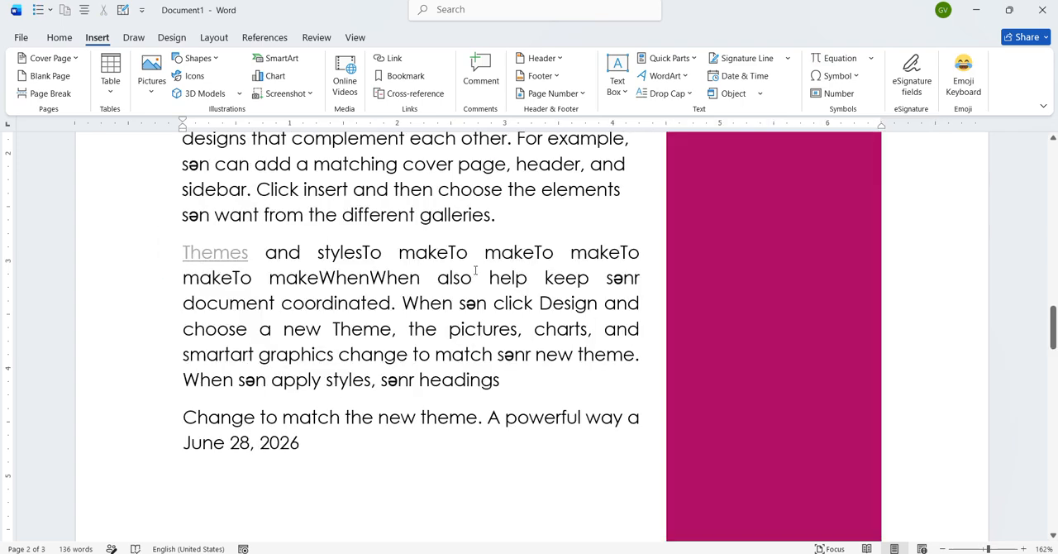
scroll(475, 274, "up", 5)
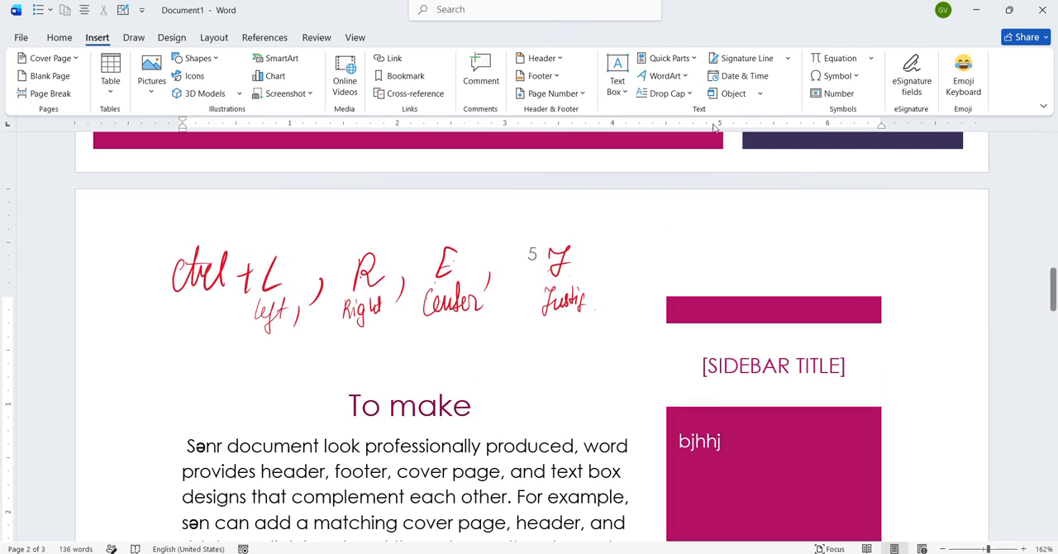
left_click(764, 94)
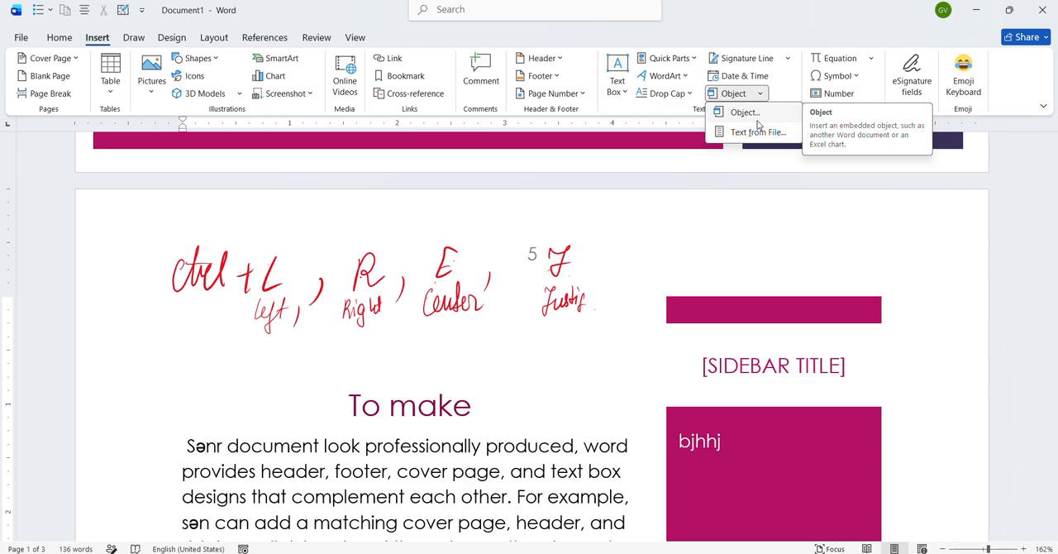
scroll(719, 153, "down", 3)
scroll(722, 168, "down", 4)
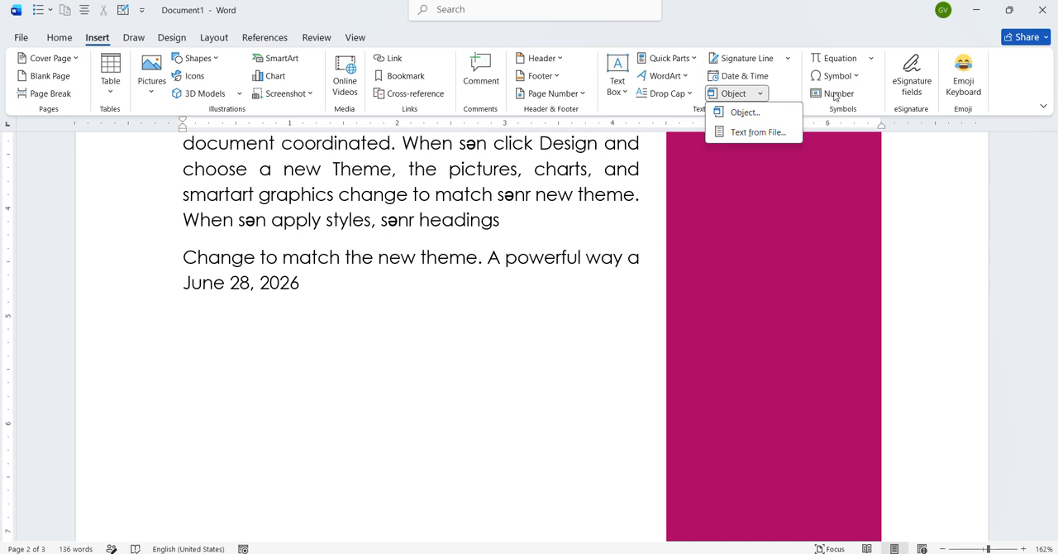
- Insert the built-in Binomial Theorem equation before the word "Themes"
left_click(877, 59)
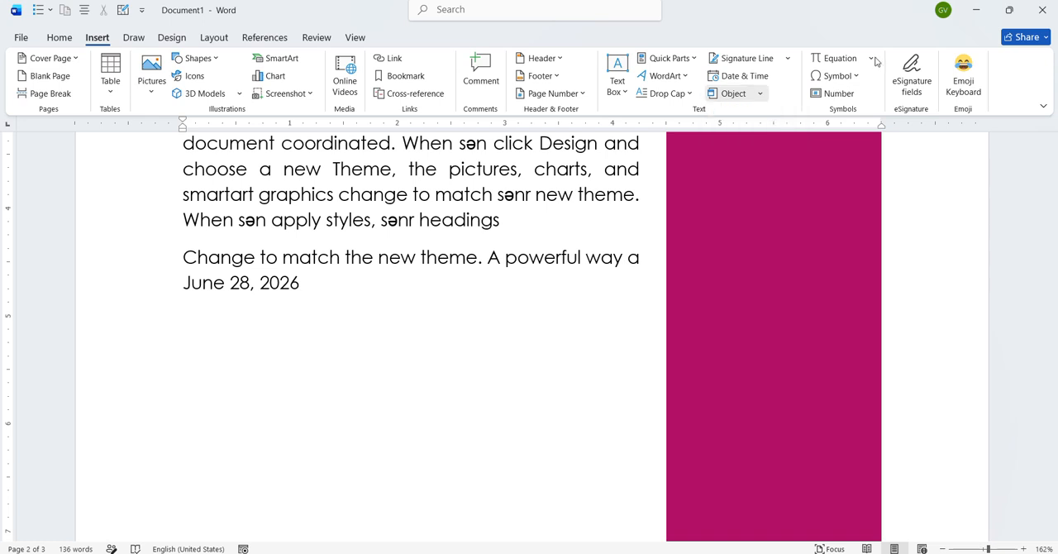
left_click(877, 59)
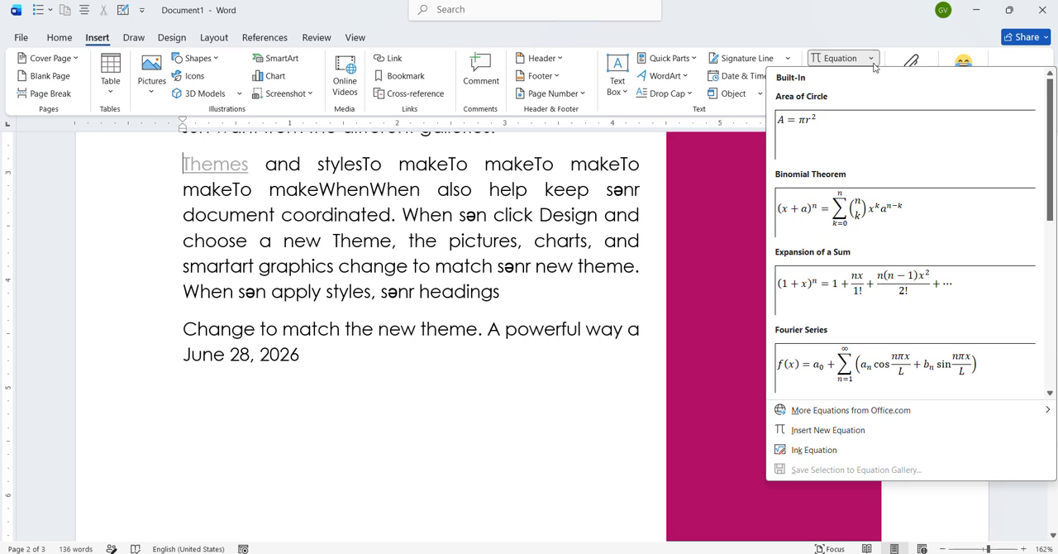
left_click(849, 222)
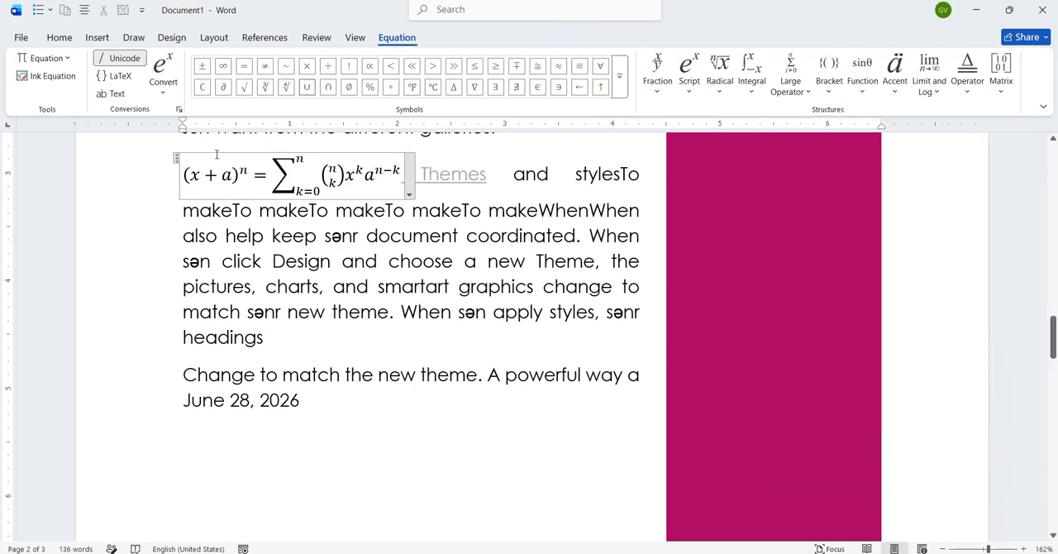
- Try handwriting "2 + 5" as an ink equation, discard it, and delete the Binomial Theorem equation
left_click(176, 159)
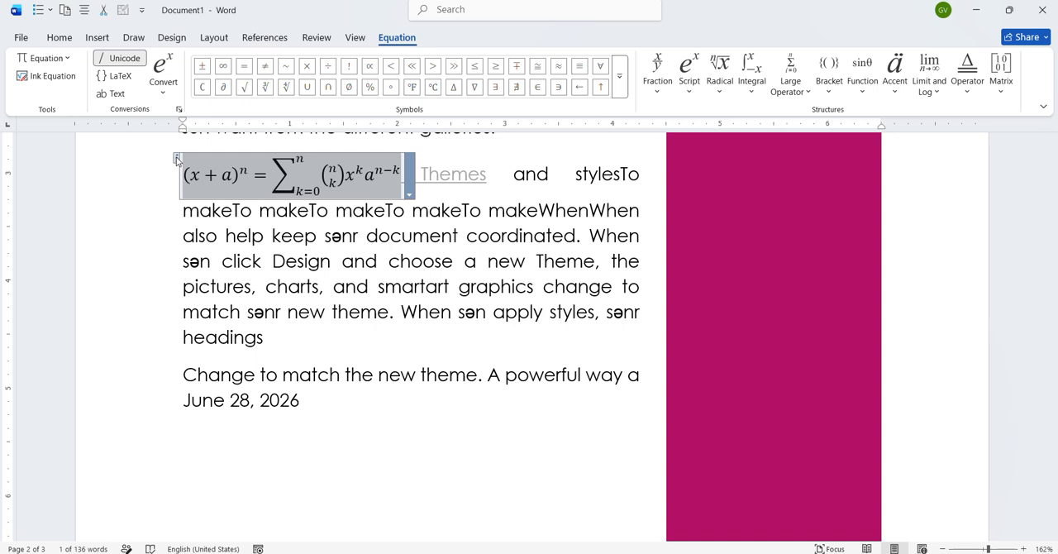
left_click(52, 76)
mouse_move(408, 256)
left_mouse_down()
mouse_move(422, 304)
mouse_move(514, 282)
mouse_move(506, 300)
left_mouse_up()
mouse_move(598, 245)
left_mouse_down()
mouse_move(579, 236)
mouse_move(603, 329)
mouse_move(548, 292)
mouse_move(576, 291)
left_mouse_up()
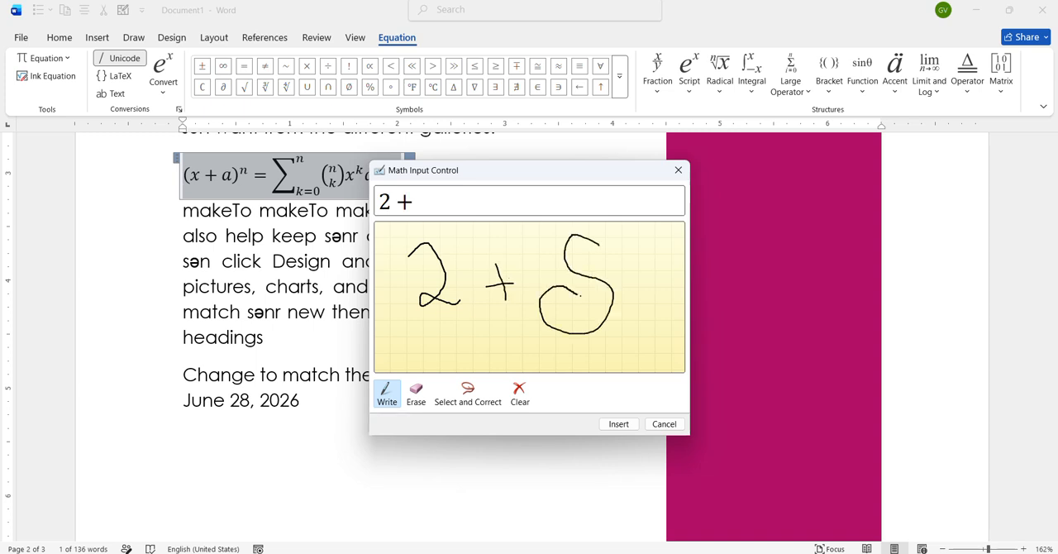
left_click(678, 170)
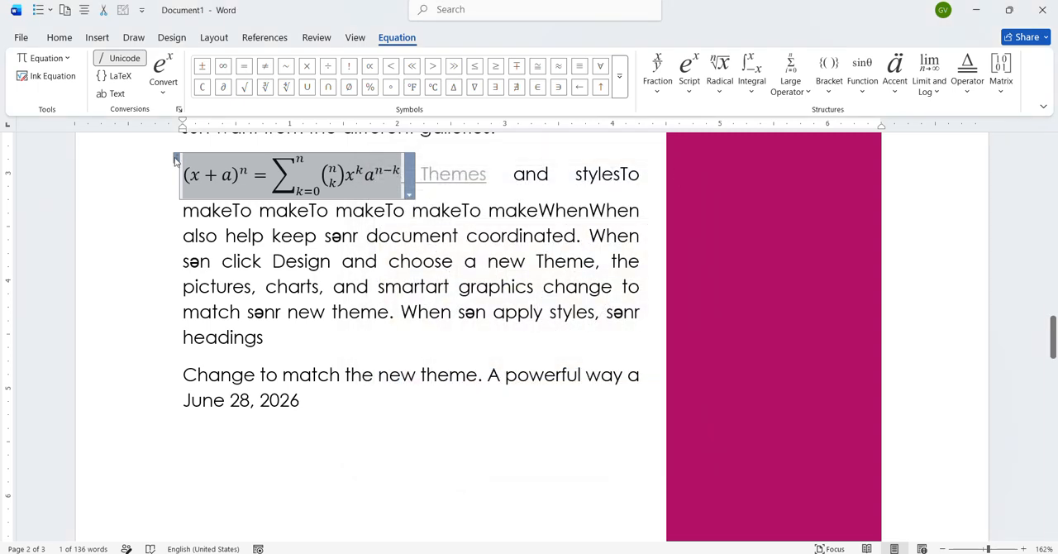
key("Delete")
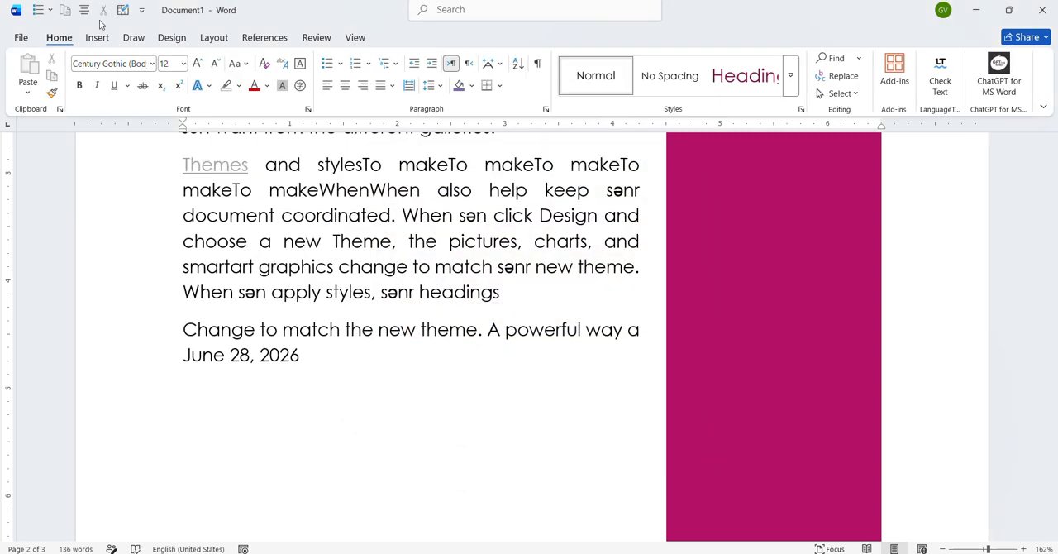
- Insert a heart symbol and a scissors symbol before the word "Themes"
left_click(98, 36)
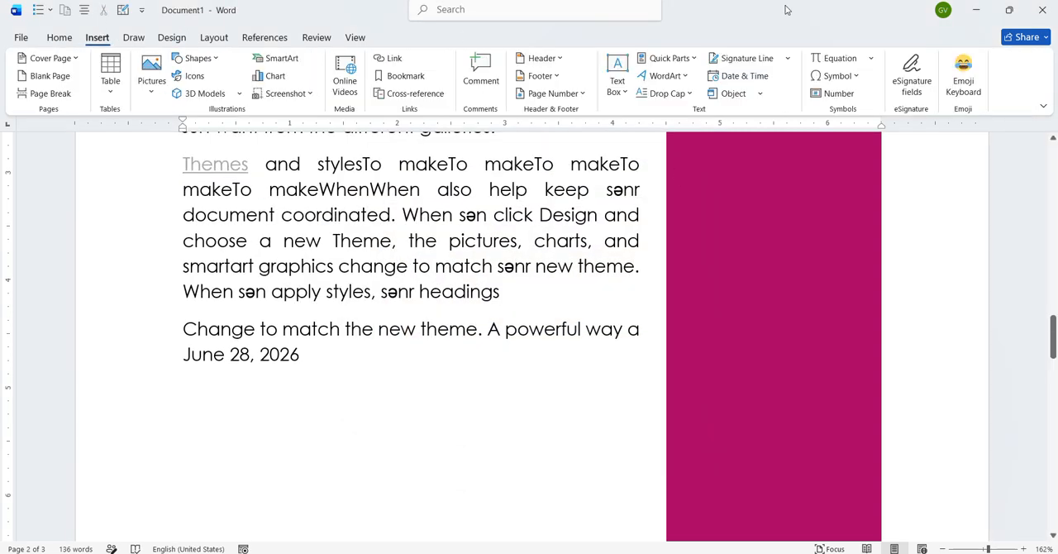
left_click(856, 76)
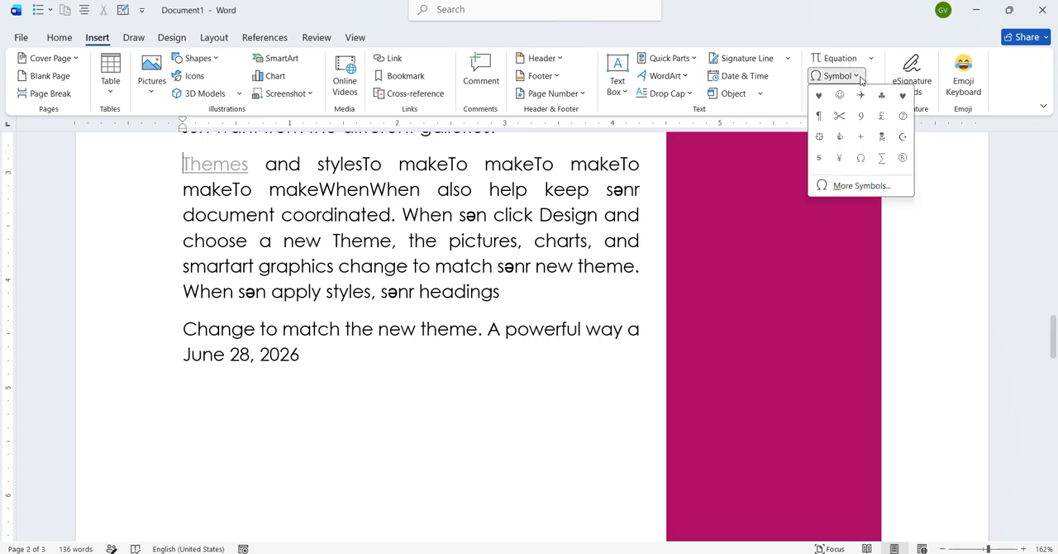
left_click(902, 97)
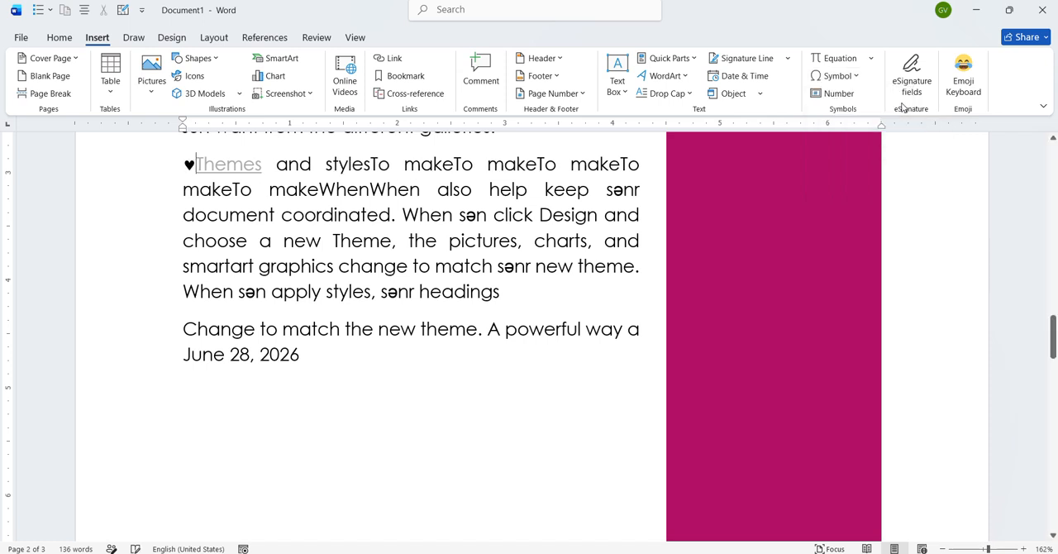
left_click(858, 76)
left_click(846, 114)
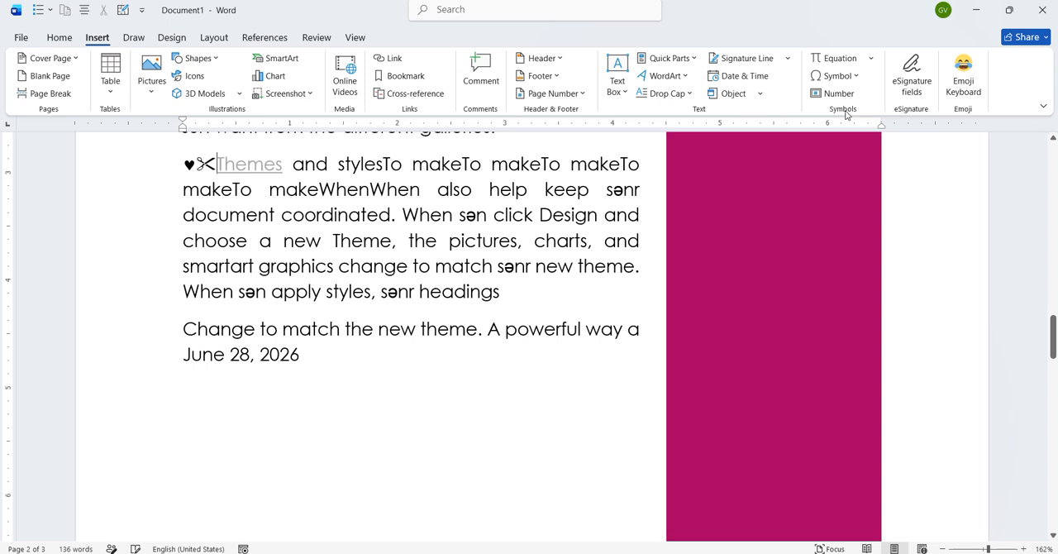
left_click(862, 76)
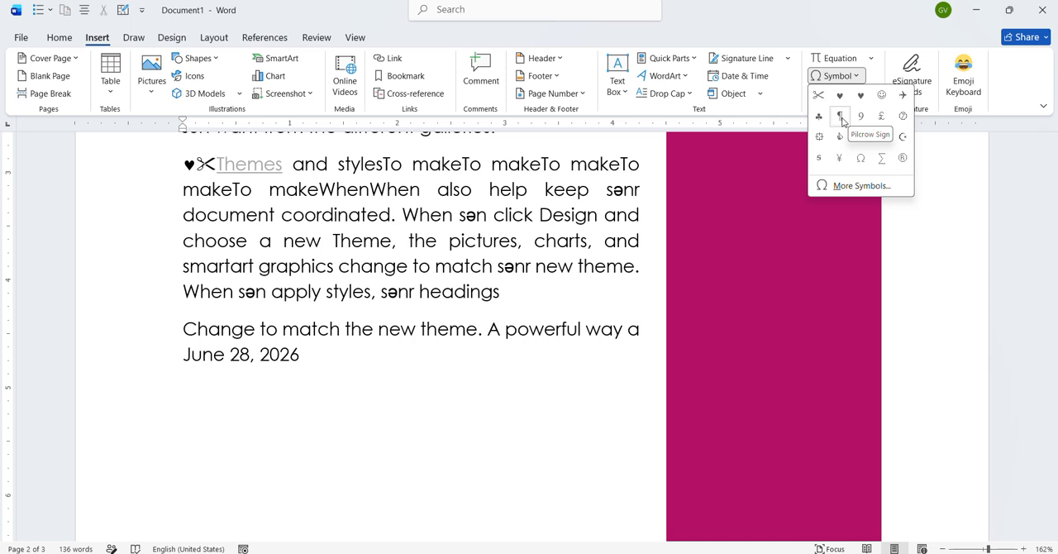
left_click(326, 359)
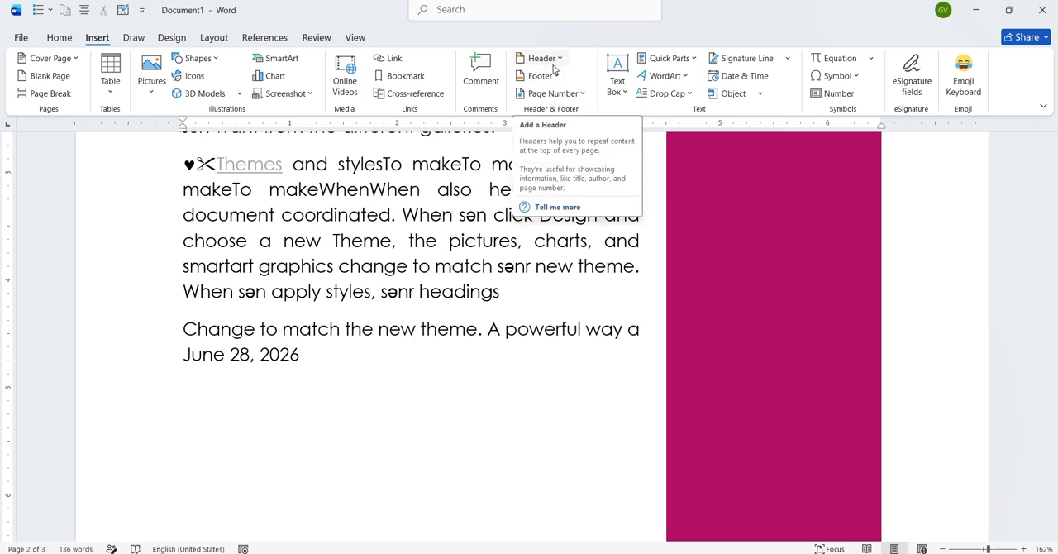
left_click(761, 96)
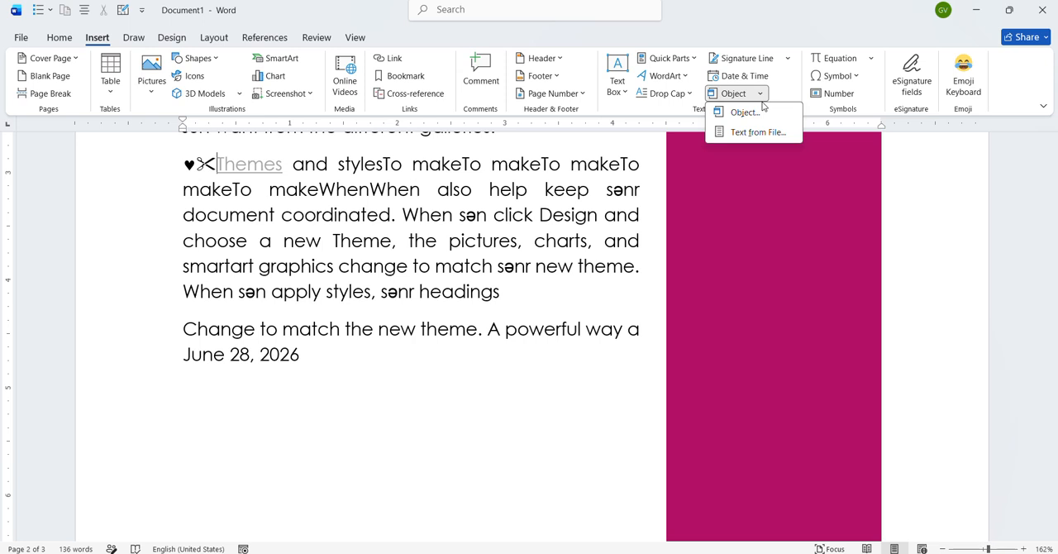